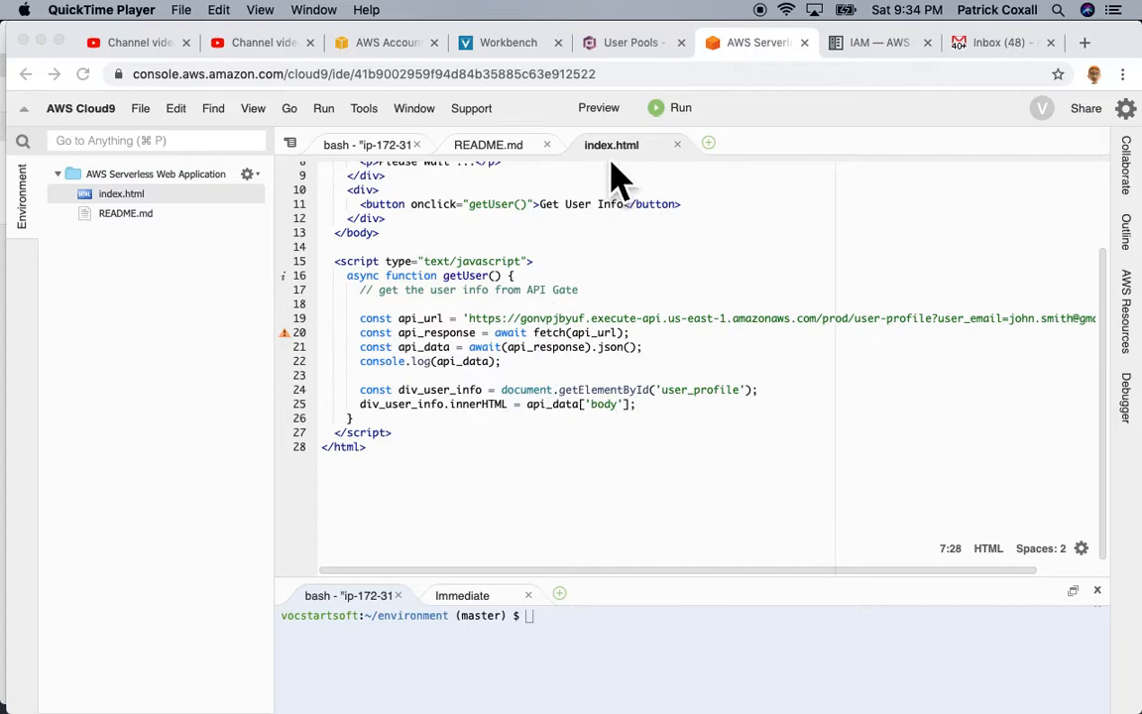
Step: Preview the current index.html, run its user info request, and inspect the script block
click(614, 148)
click(601, 108)
click(634, 140)
click(751, 243)
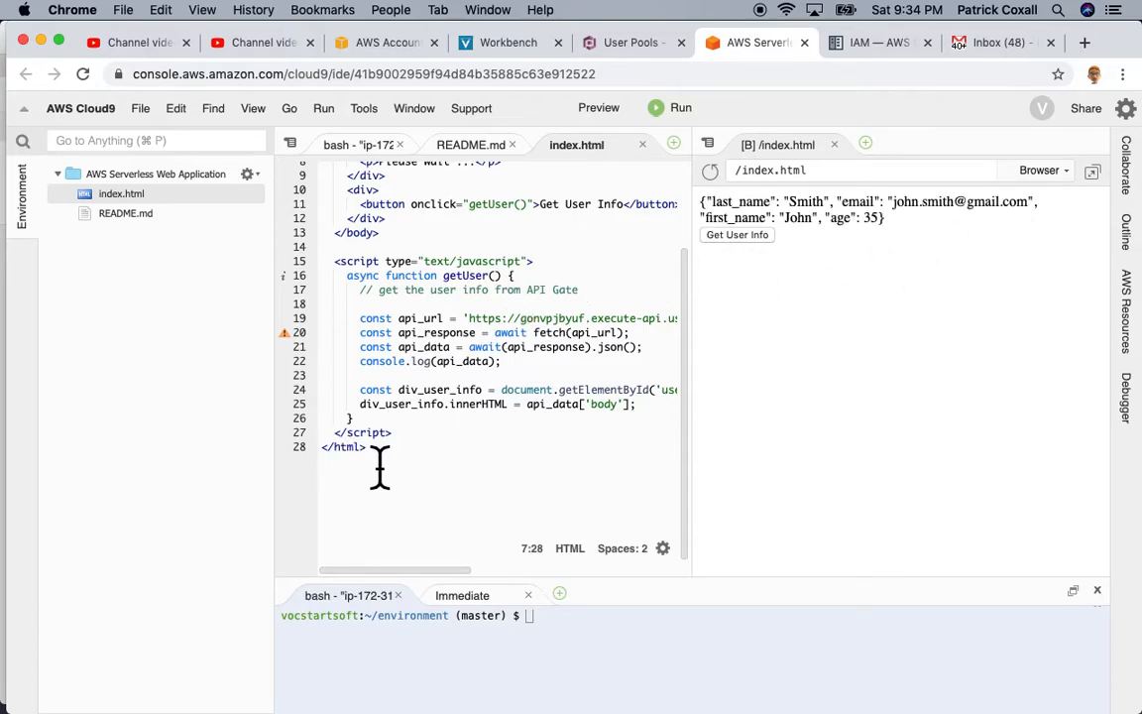
drag(416, 457, 314, 287)
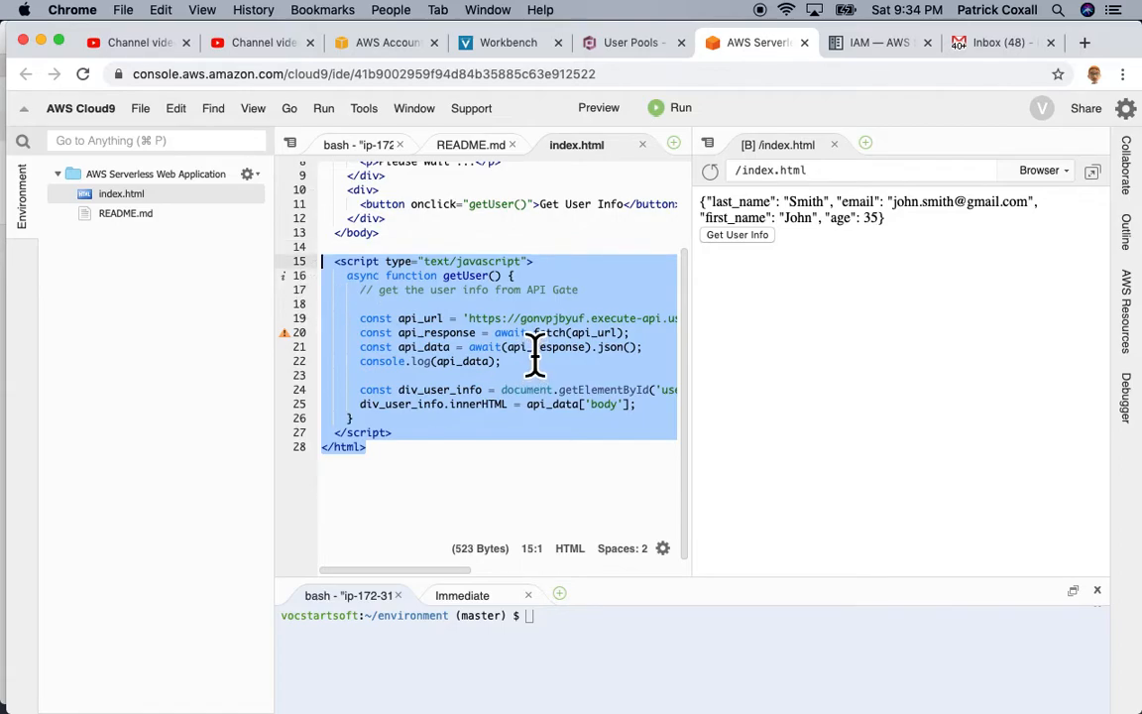
click(831, 147)
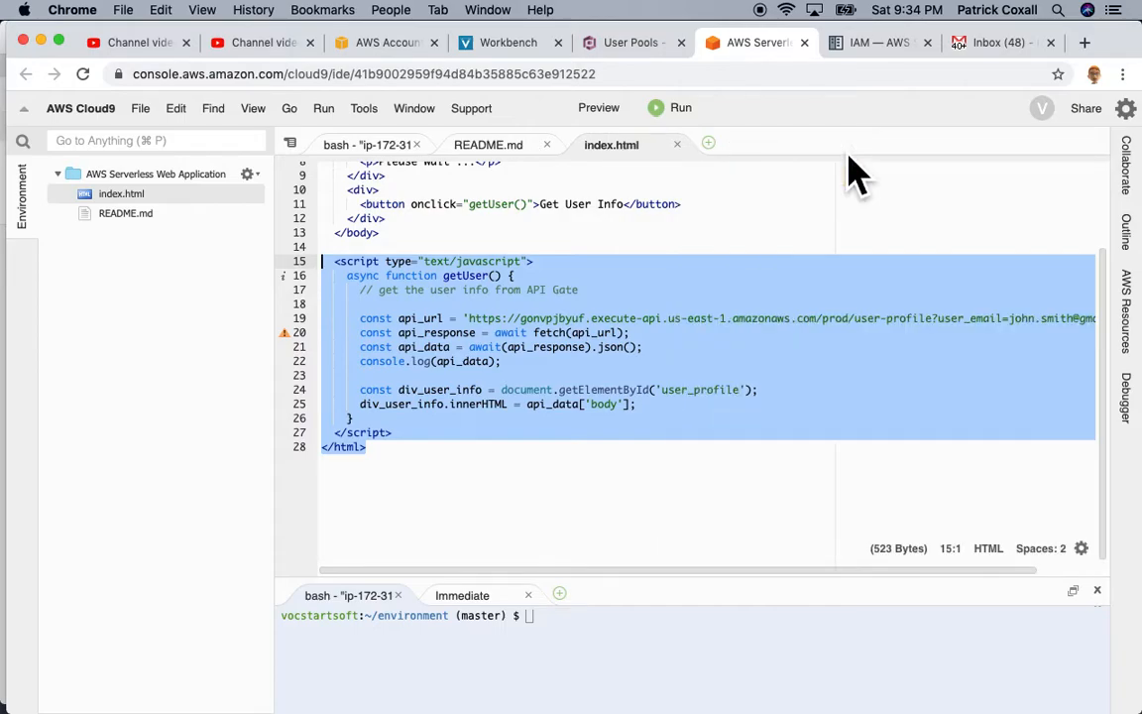
click(674, 354)
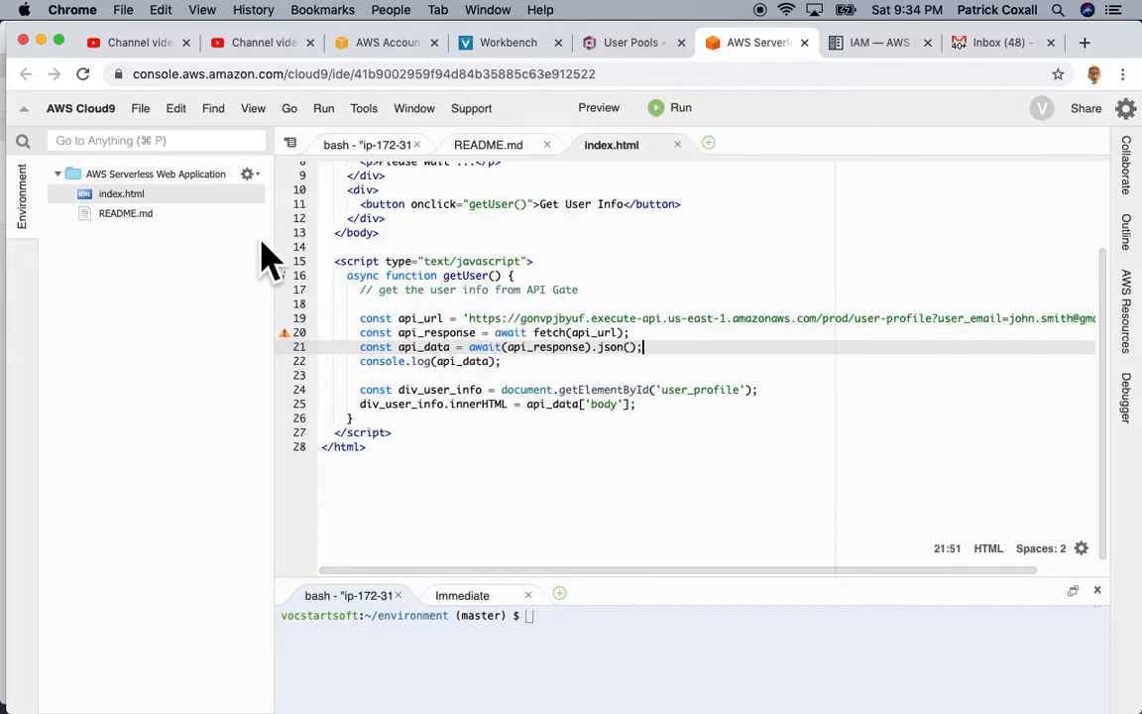
Step: Rename index.html to temp.html
click(123, 195)
click(129, 195)
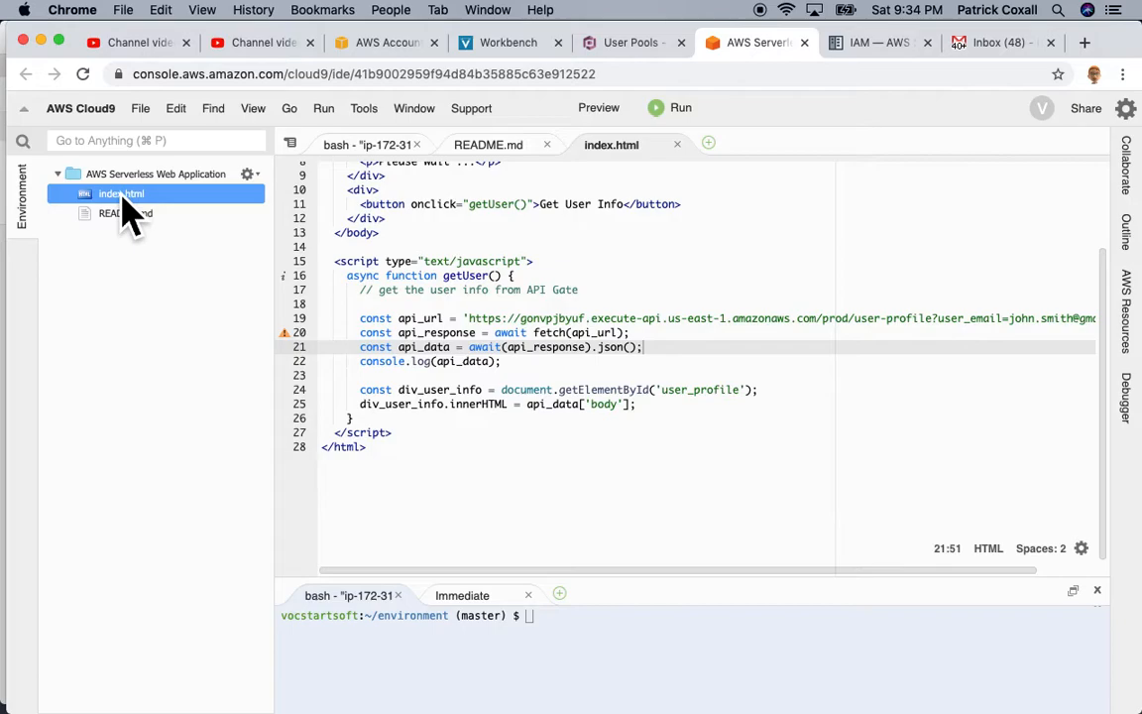
text(temp)
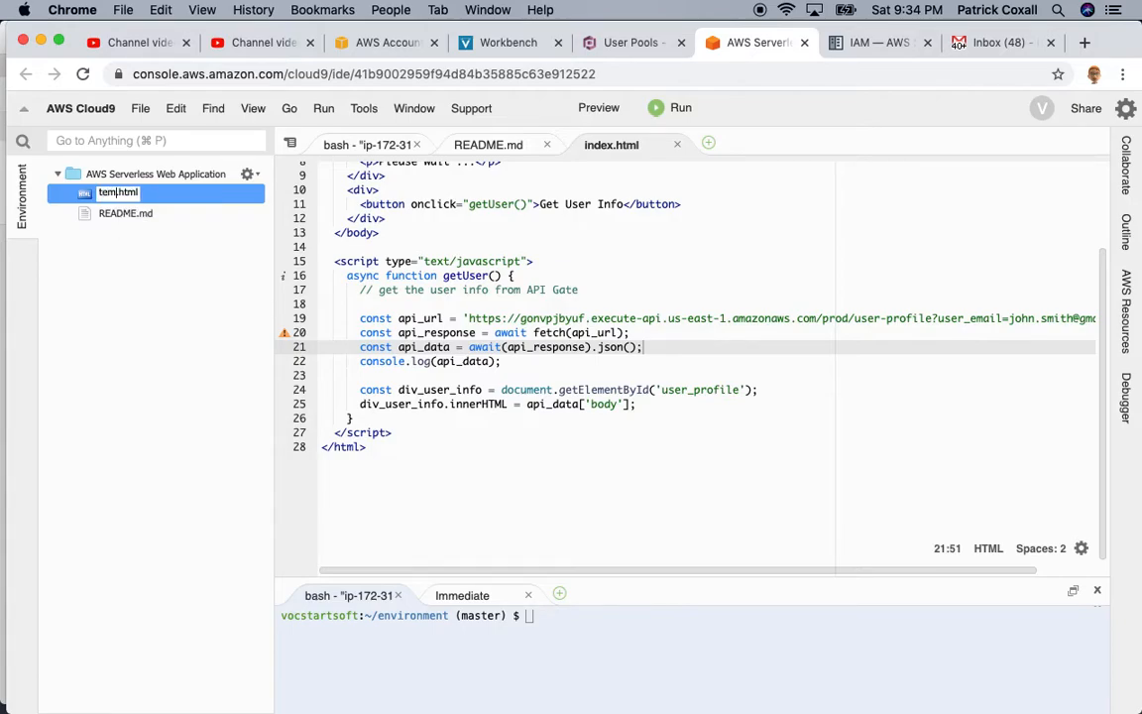
key(Return)
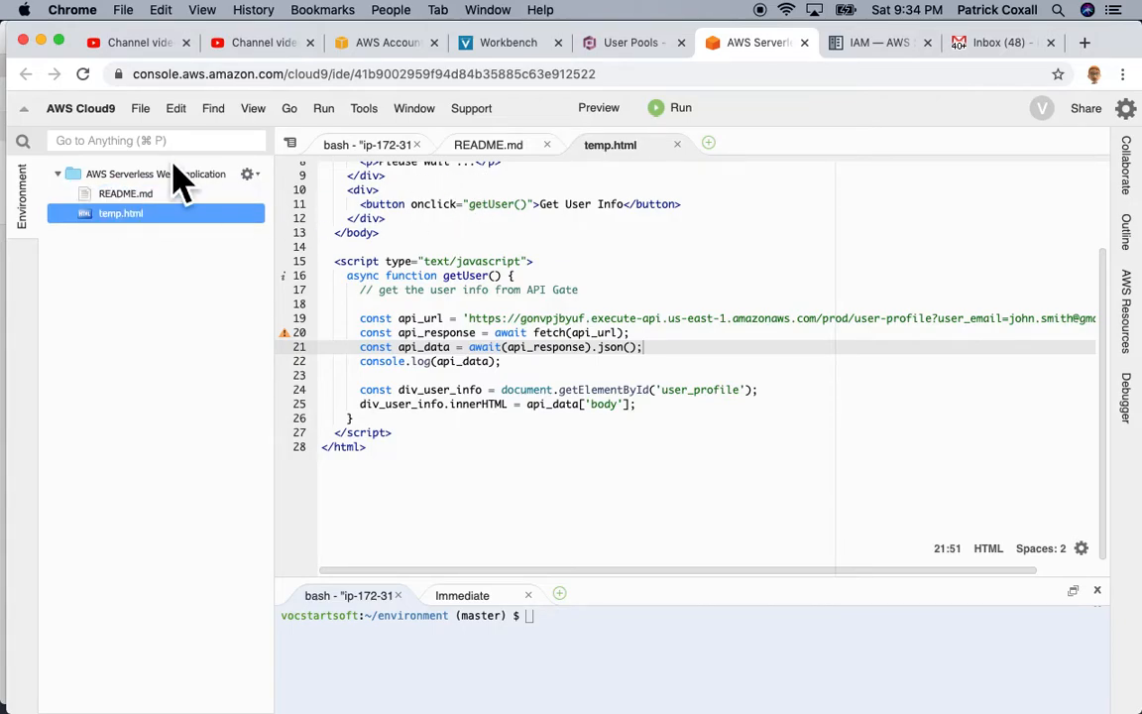
Step: Create a new HTML File from template in the project folder
click(100, 175)
click(149, 109)
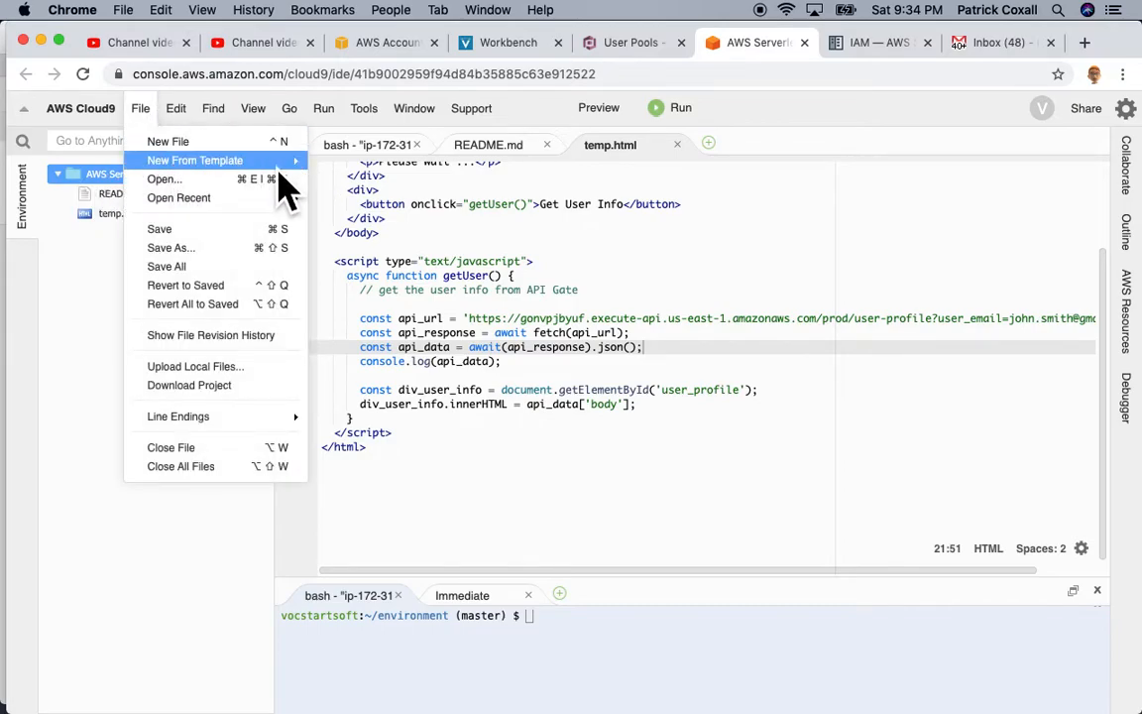
mouse_move(283, 164)
click(381, 210)
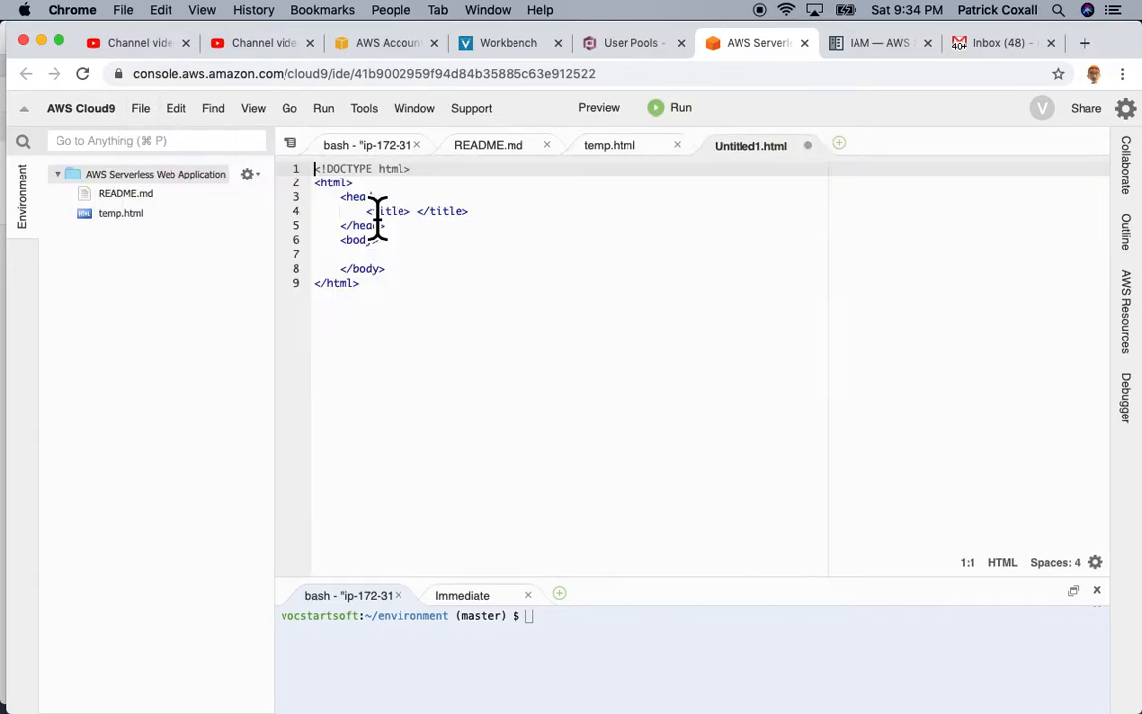
Step: Save the new Untitled1 file as index.html
click(140, 108)
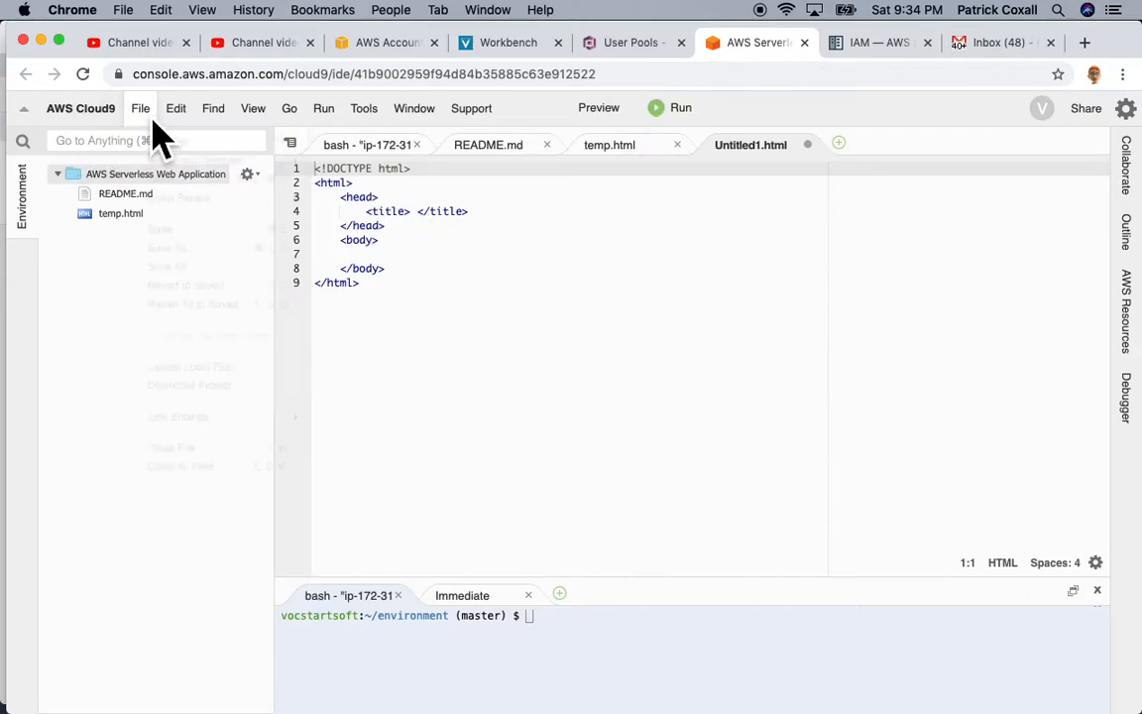
click(210, 250)
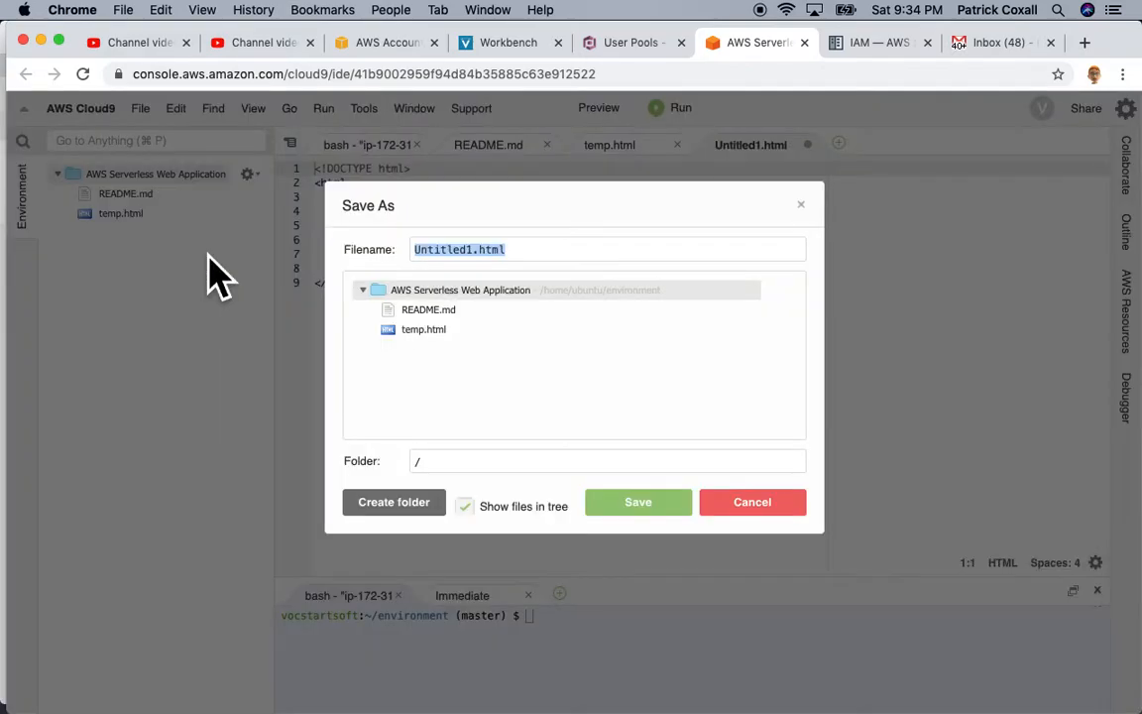
key(Right)
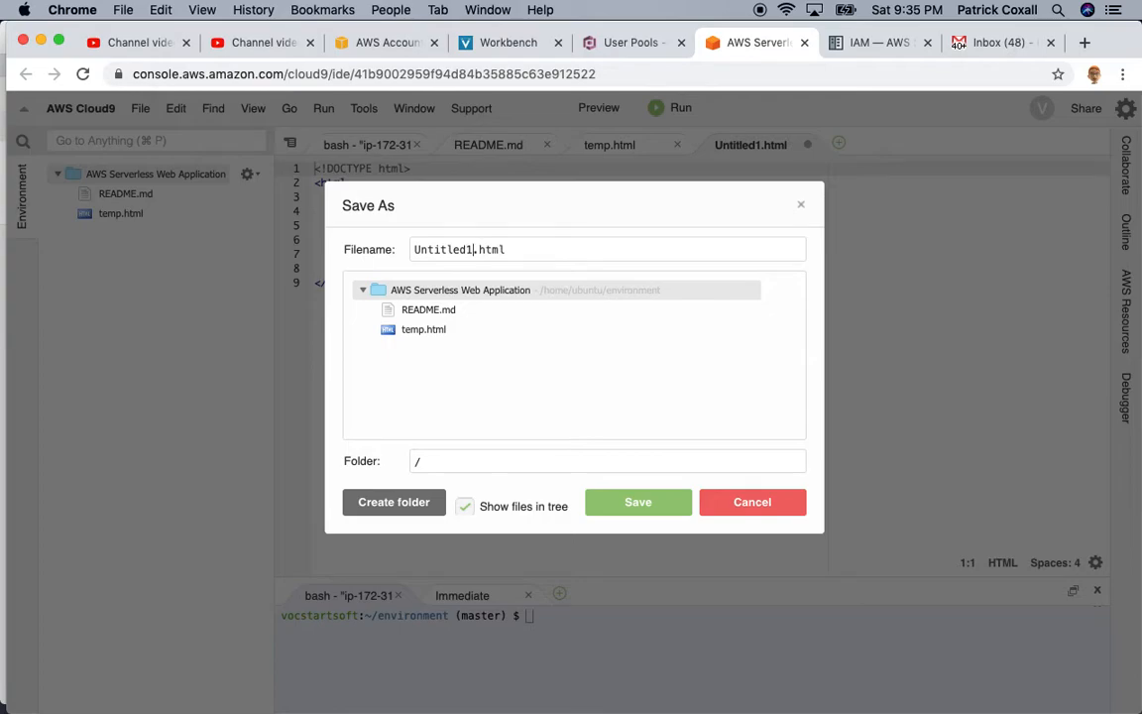
key(BackSpace)
key(BackSpace)
key(BackSpace)
key(BackSpace)
key(BackSpace)
key(BackSpace)
key(BackSpace)
key(BackSpace)
key(BackSpace)
text(index)
key(Return)
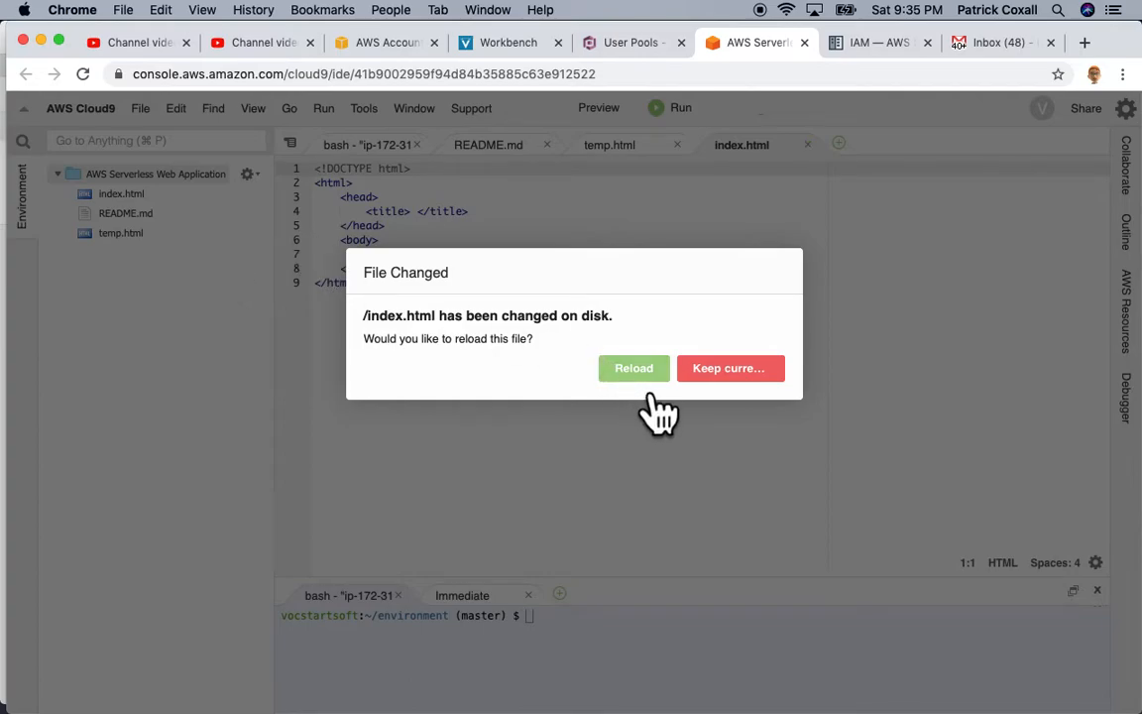
Step: Keep the current index.html and copy the title 'AWS Serverless Web App' into it from temp.html
click(726, 374)
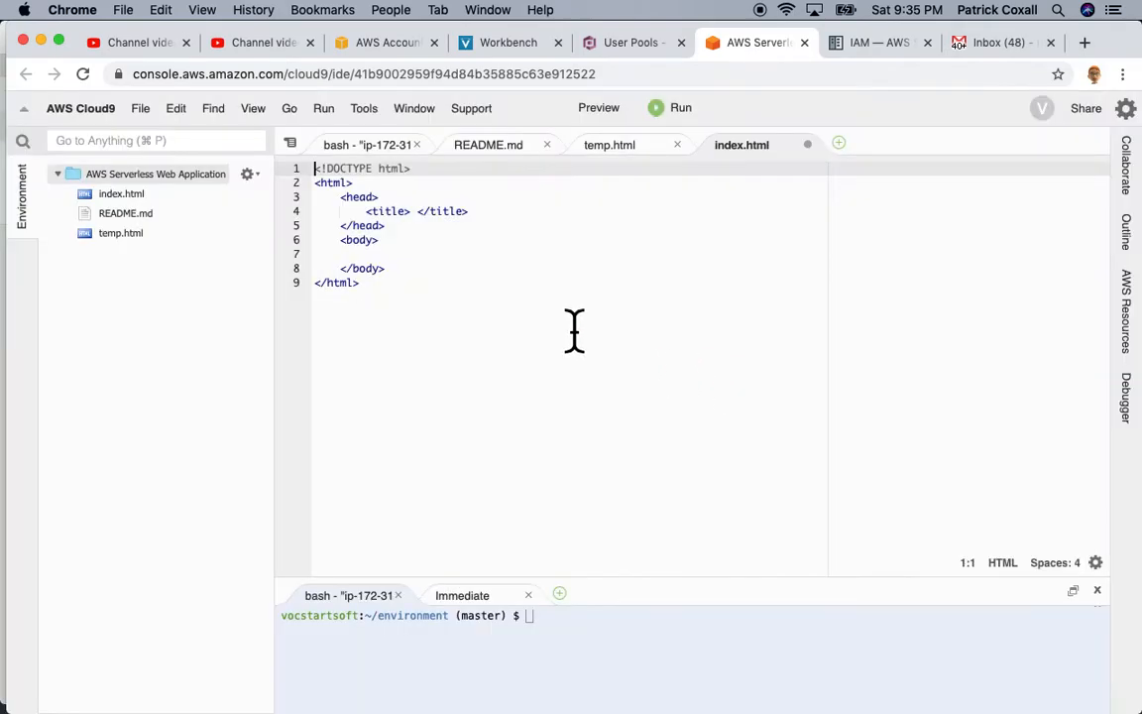
click(642, 156)
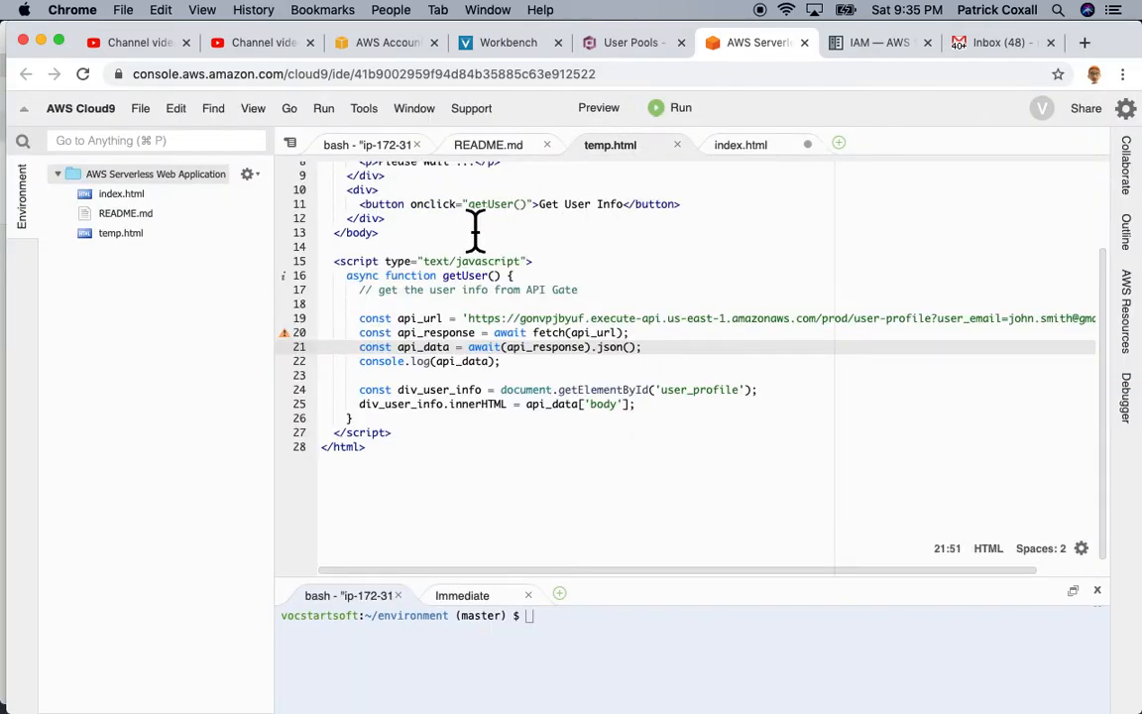
scroll(473, 228, up, 3)
drag(391, 211, 528, 226)
key(super+c)
click(743, 147)
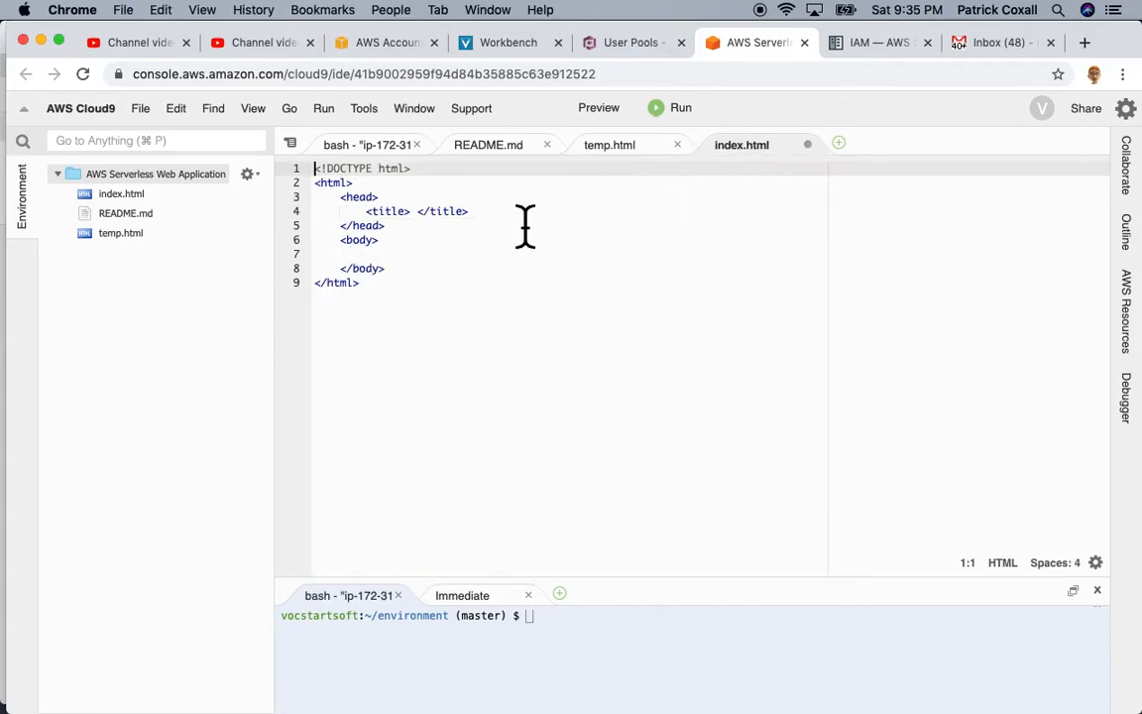
click(417, 211)
key(BackSpace)
key(super+v)
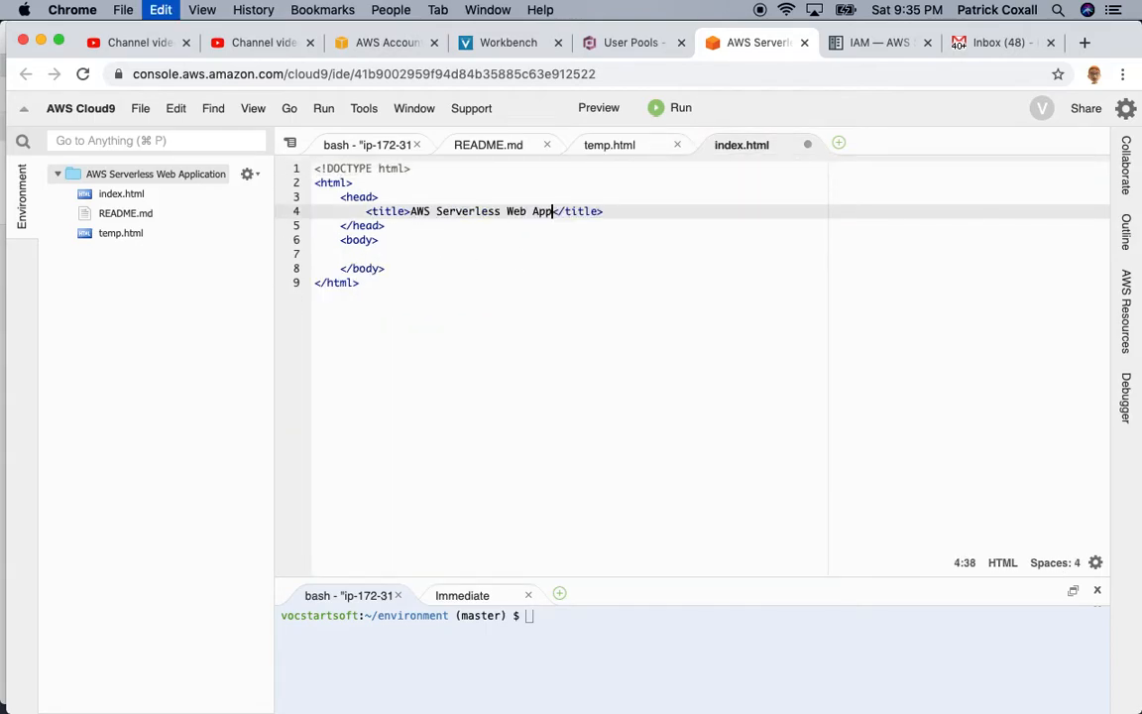
Step: Add a '<p>Sing up' paragraph in the body and copy that line
key(Down)
key(Down)
key(Down)
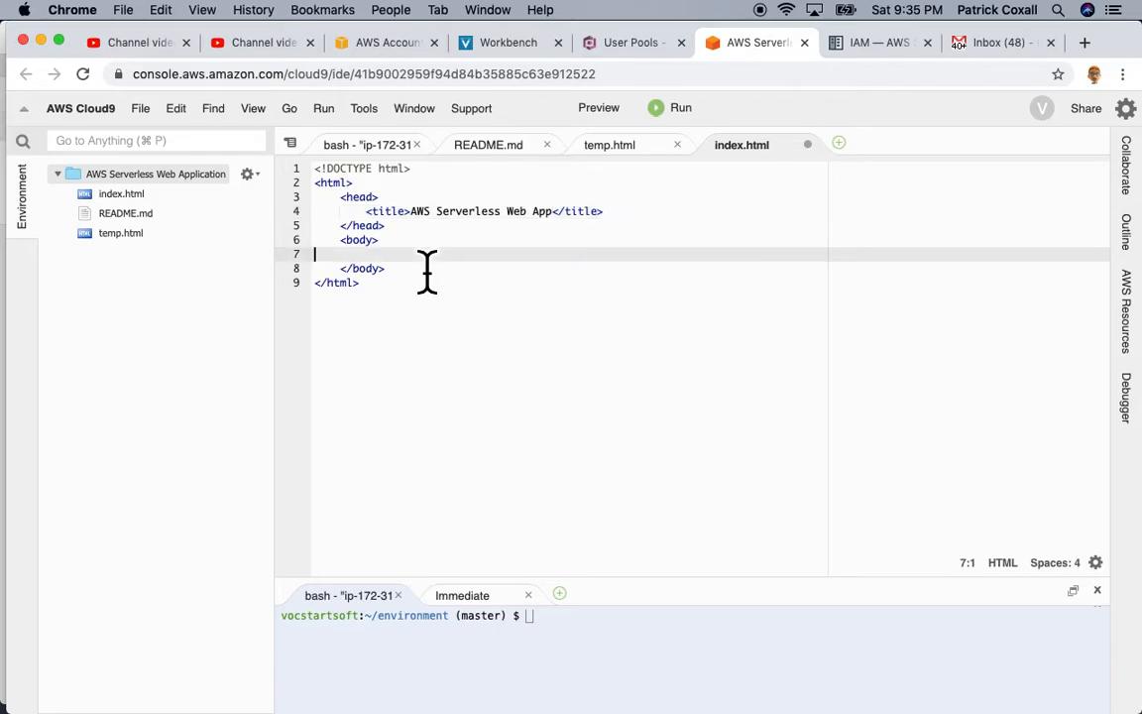
key(Tab)
text(<p)
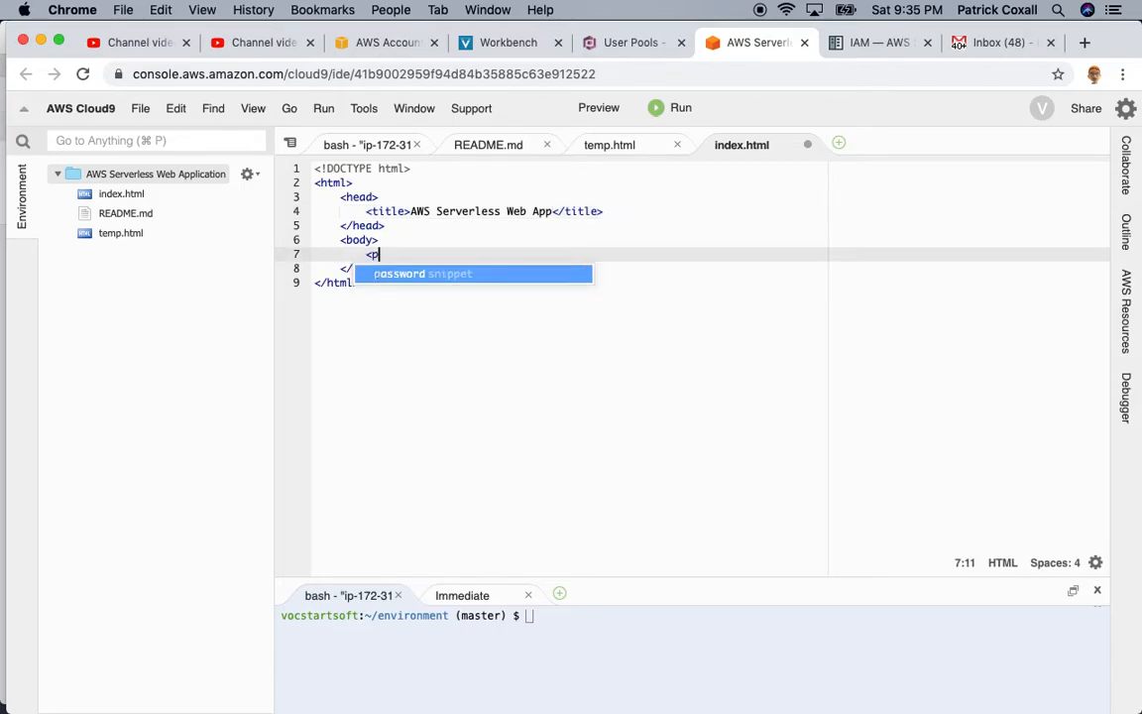
text(>)
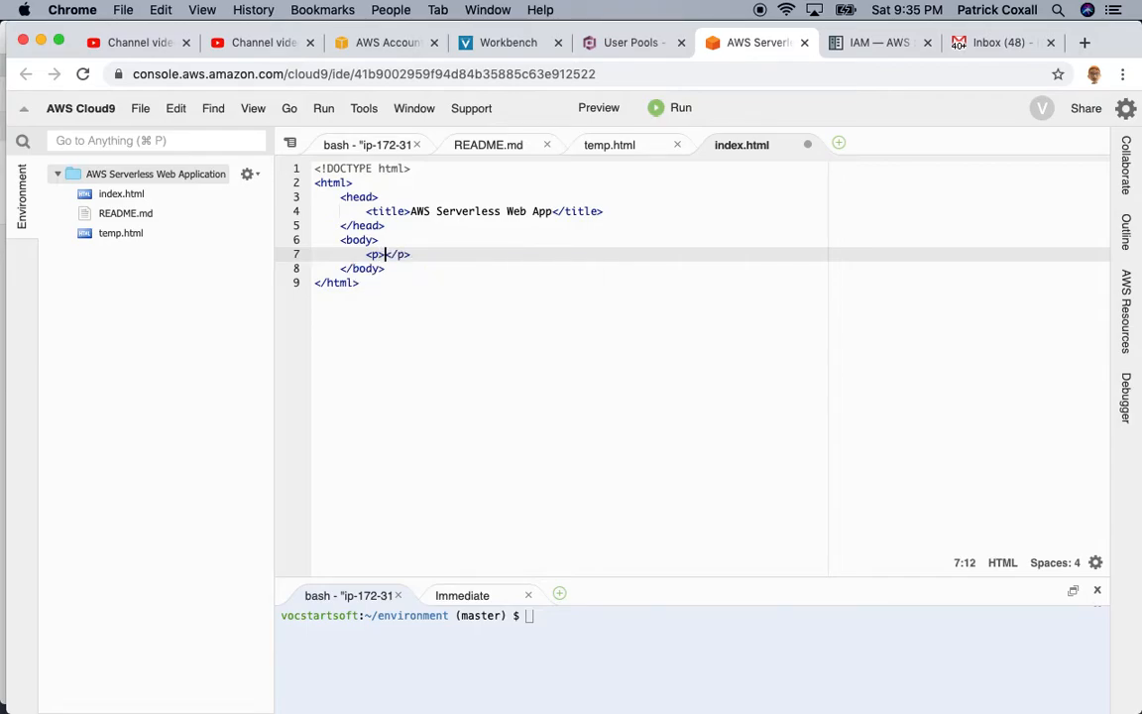
text(Sing up)
drag(452, 258, 375, 280)
key(super+c)
Step: Paste two copies edited to 'Sing in' and 'Sing out', and save index.html
click(508, 255)
key(Return)
key(super+v)
key(Left)
key(Left)
key(Left)
key(Left)
key(BackSpace)
key(BackSpace)
text(in)
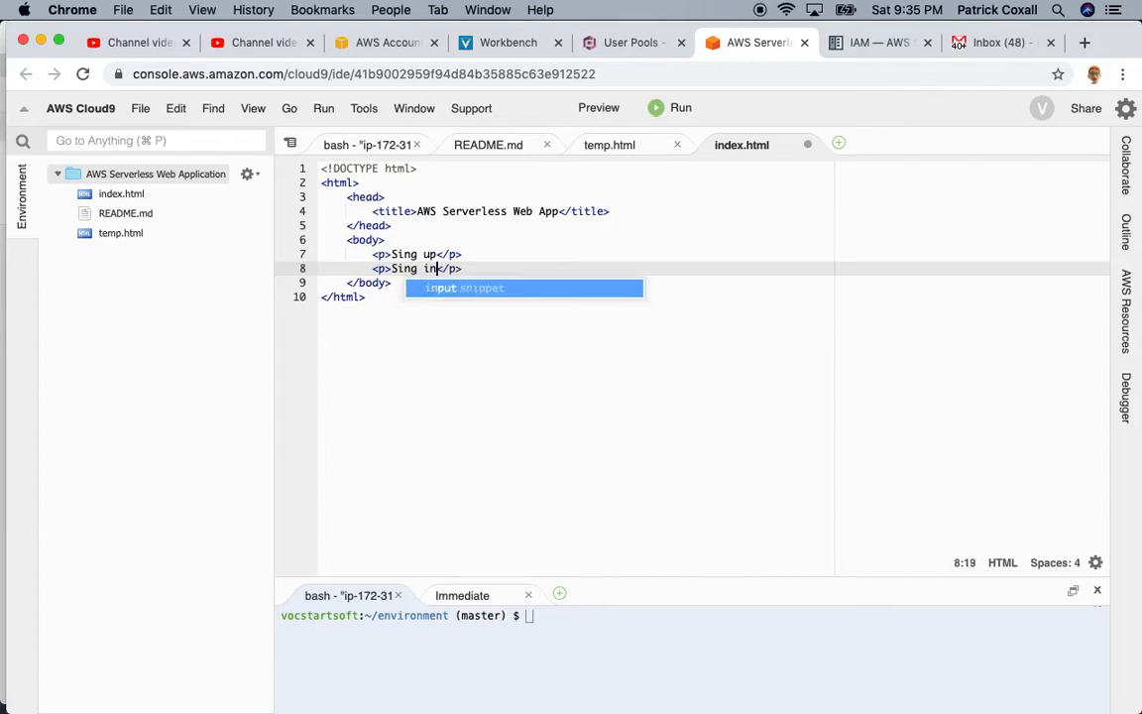
click(495, 270)
key(Return)
key(super+v)
key(BackSpace)
key(BackSpace)
text(out)
key(super+s)
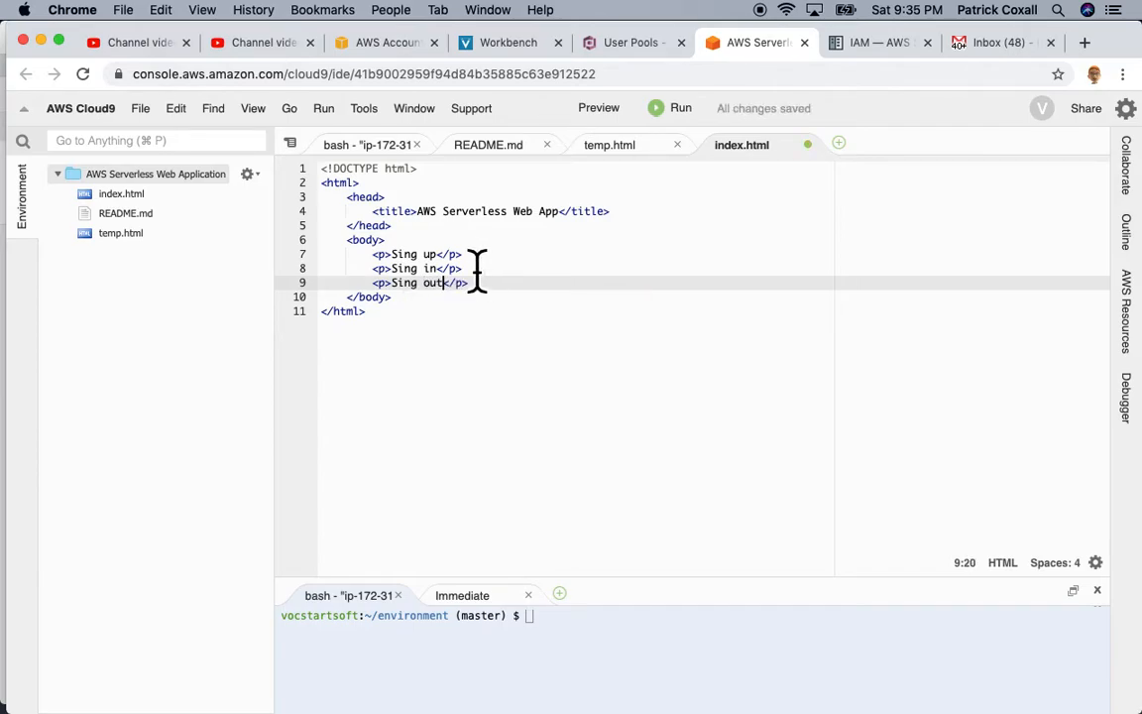
click(606, 111)
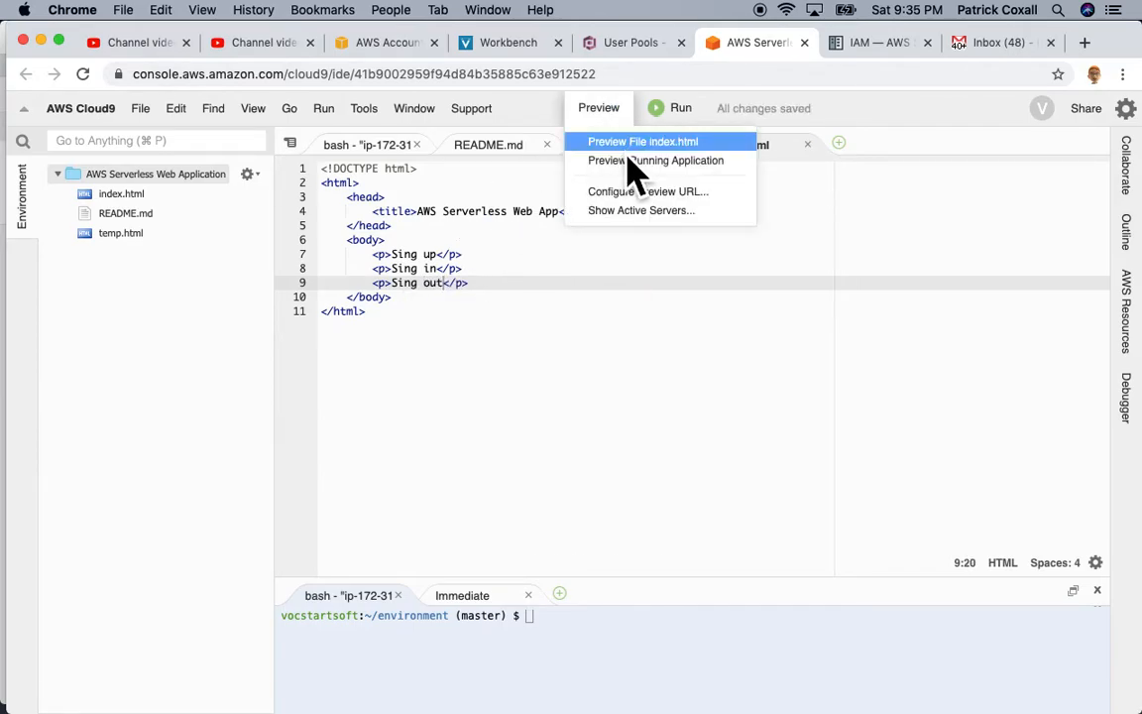
Step: Preview the page, then fix 'Sing' to 'Sign' on all three paragraph lines and save
click(629, 147)
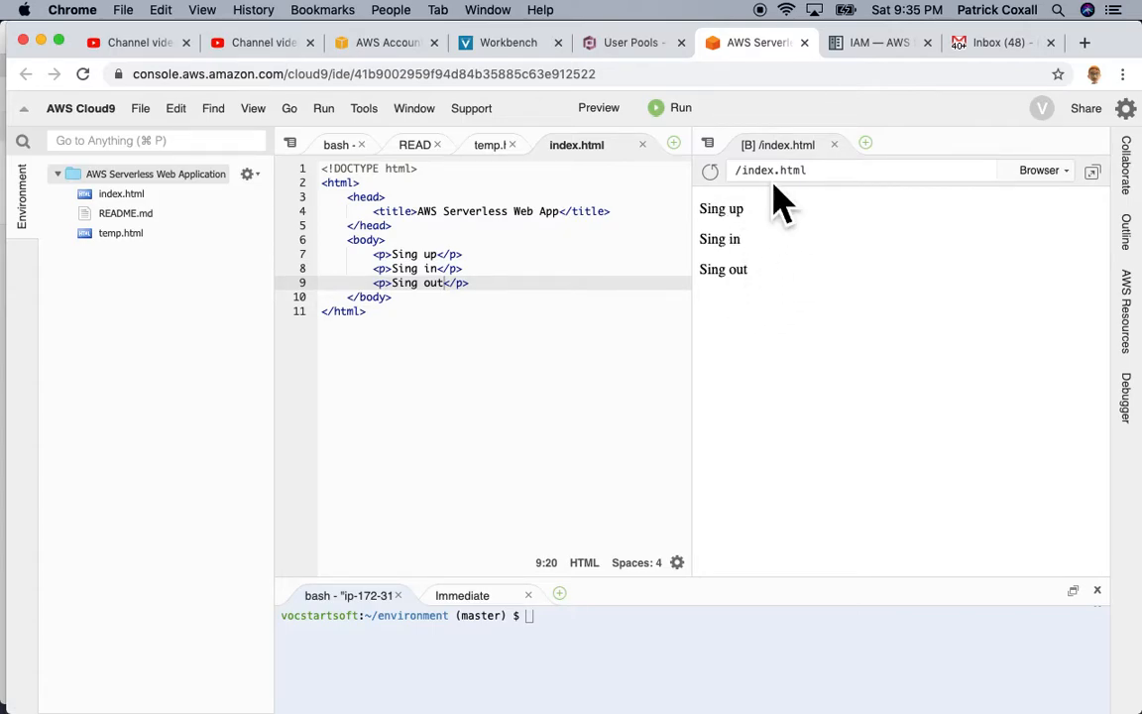
click(834, 143)
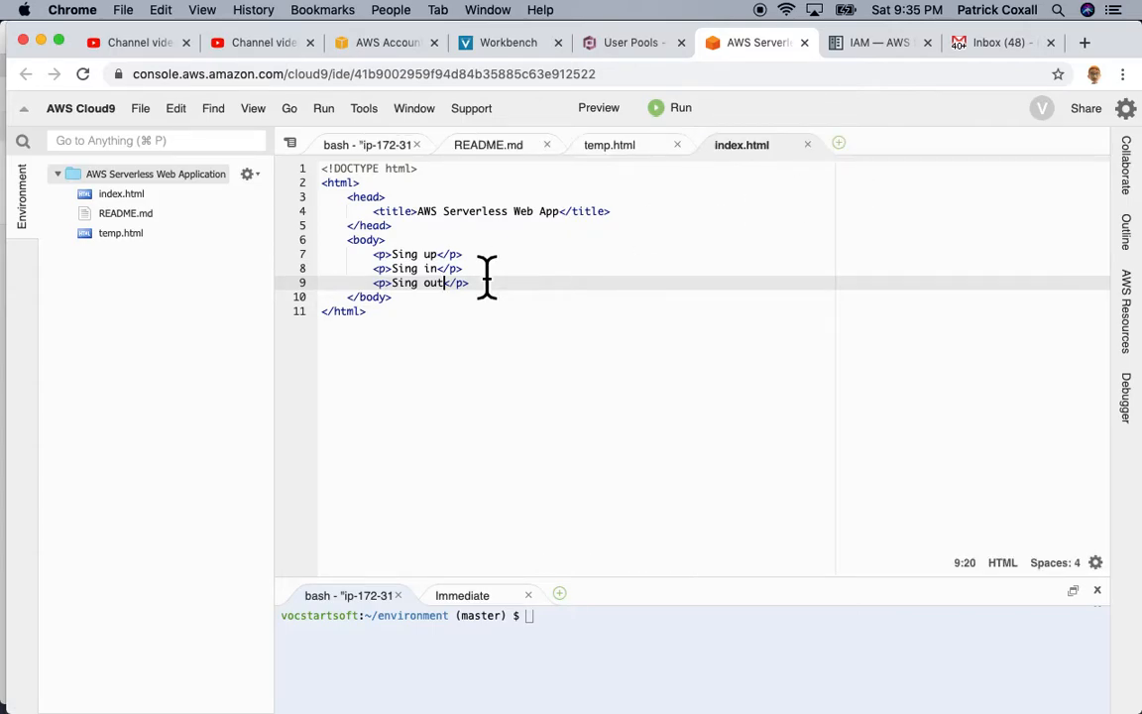
click(412, 255)
key(BackSpace)
text(n)
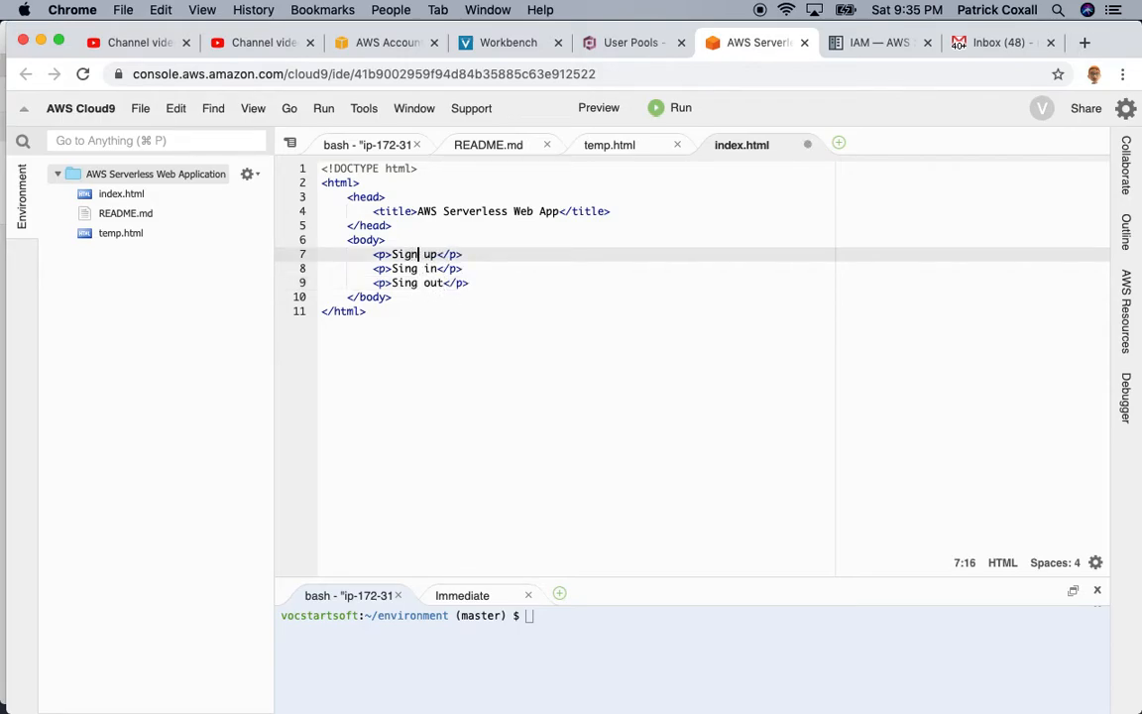
click(416, 268)
key(BackSpace)
text(n)
click(411, 284)
key(BackSpace)
text(n)
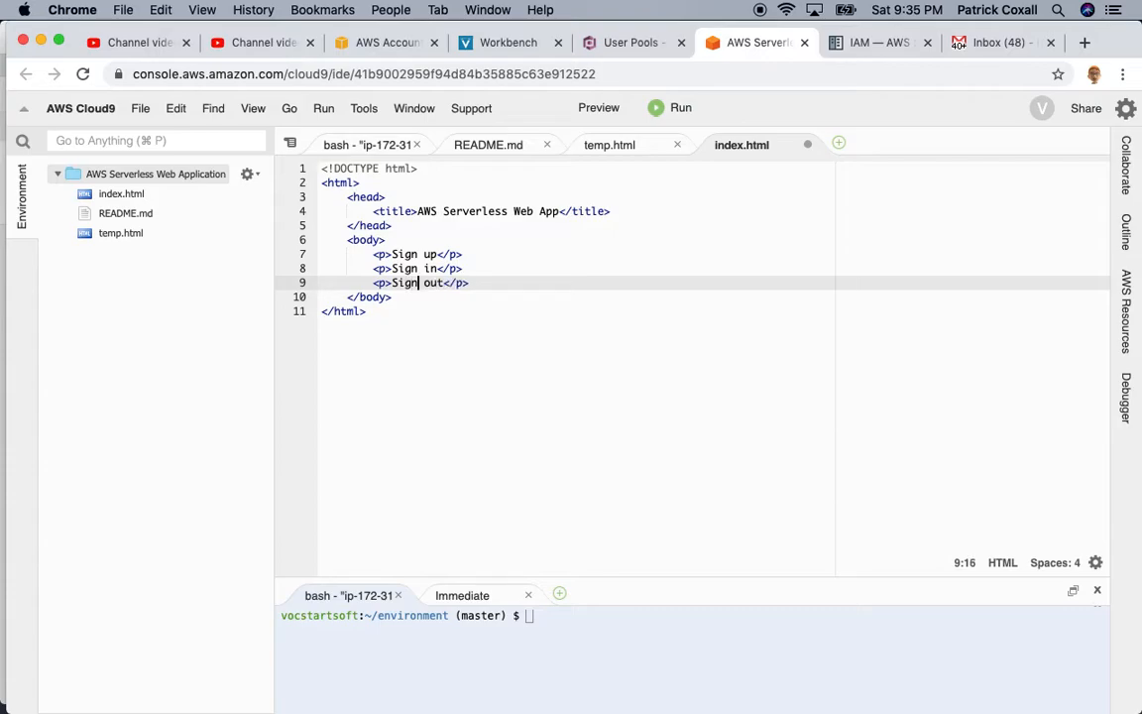
key(super+s)
Step: Preview the corrected page showing Sign up, Sign in and Sign out
click(613, 112)
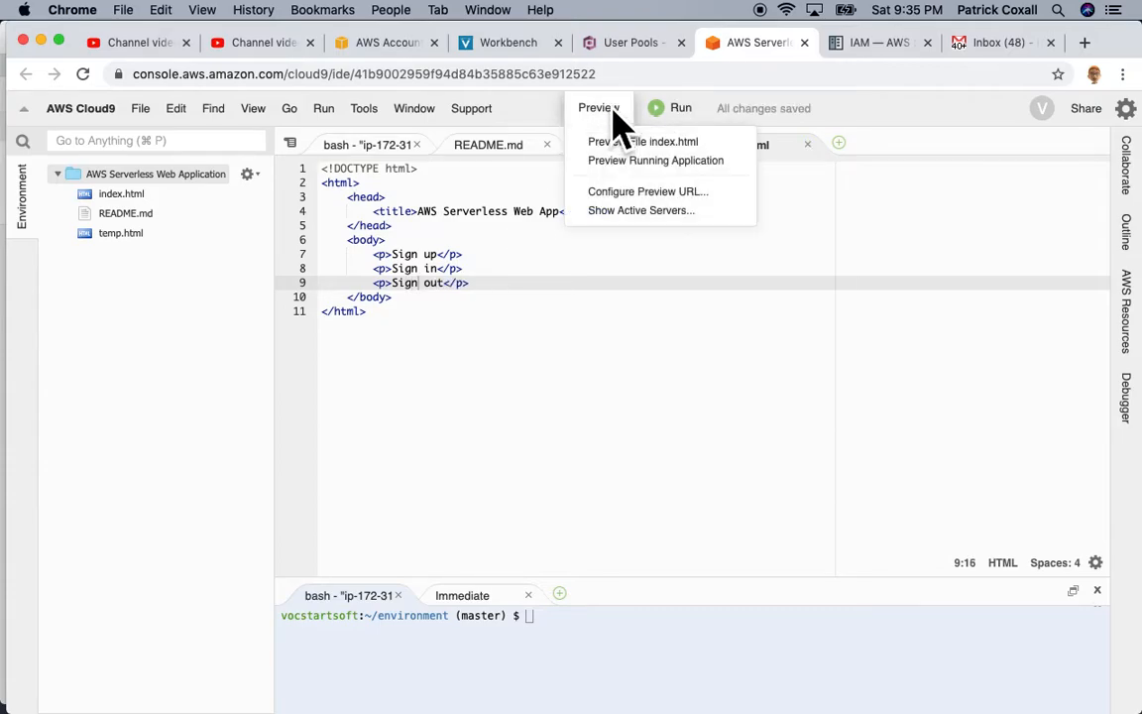
click(615, 144)
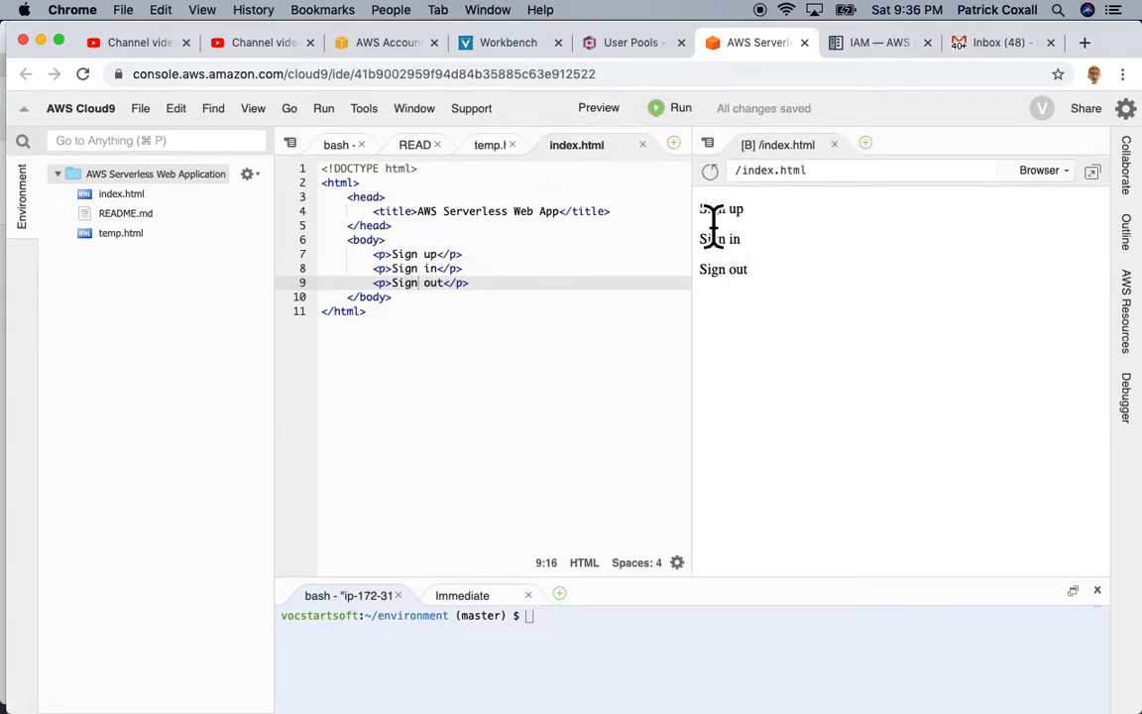
drag(700, 210, 762, 220)
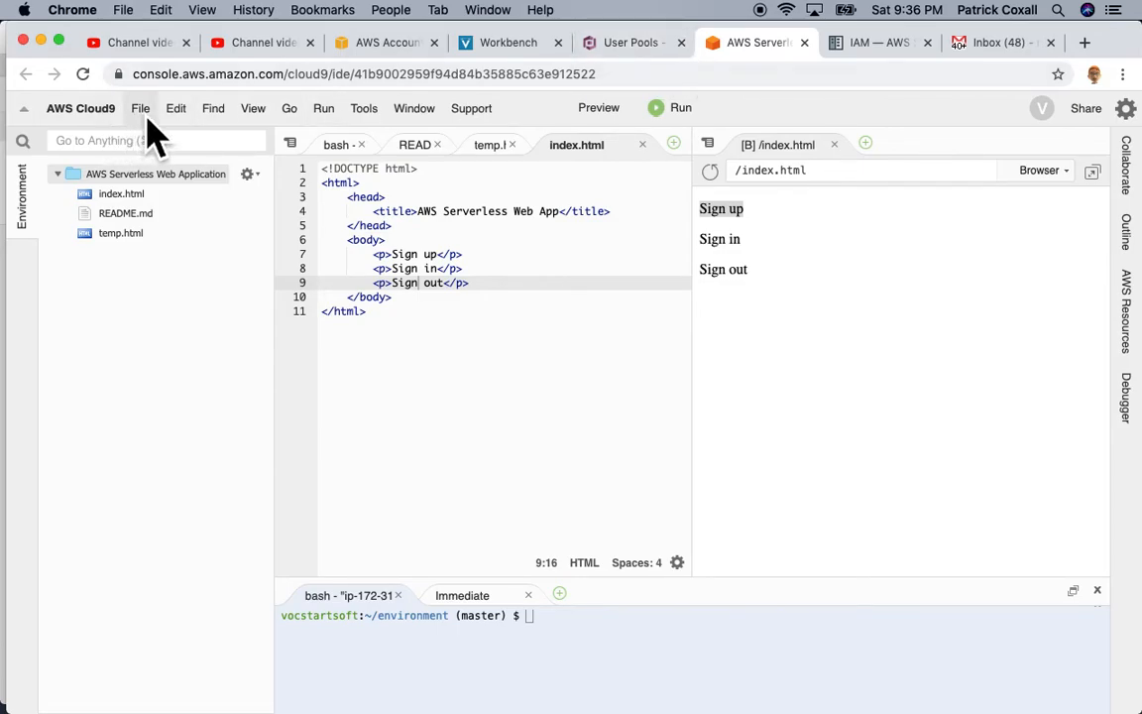
Step: Go from the Cloud9 dashboard to Cognito and open Manage User Pools
click(99, 109)
click(109, 176)
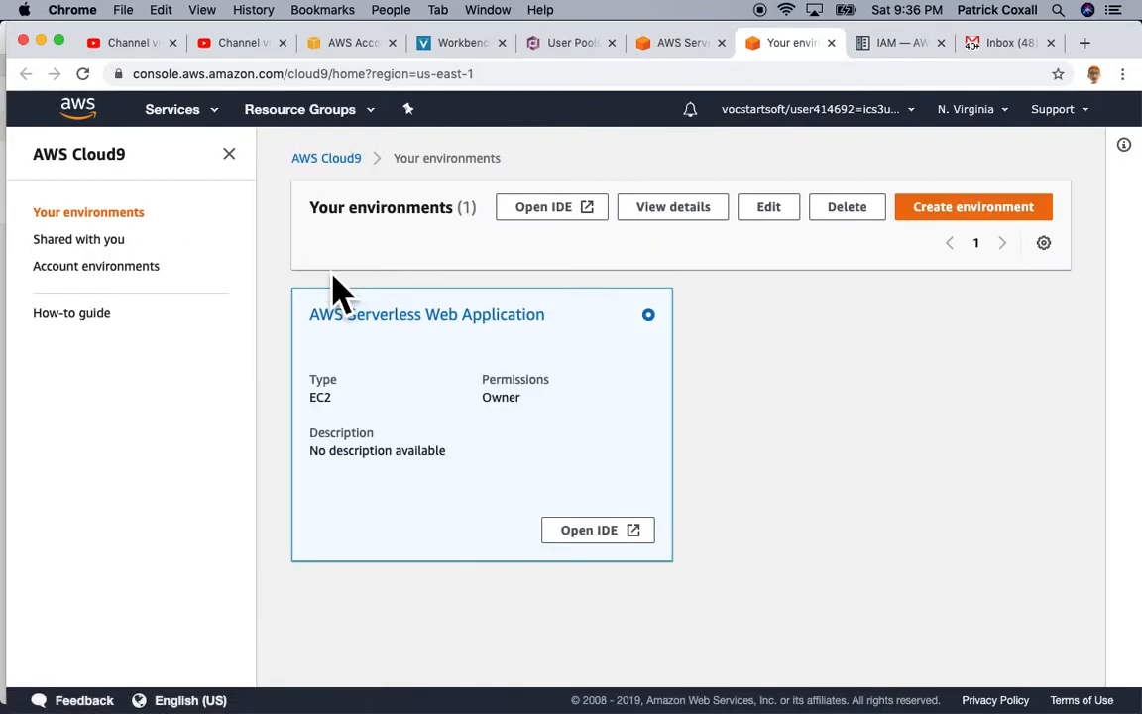
click(210, 127)
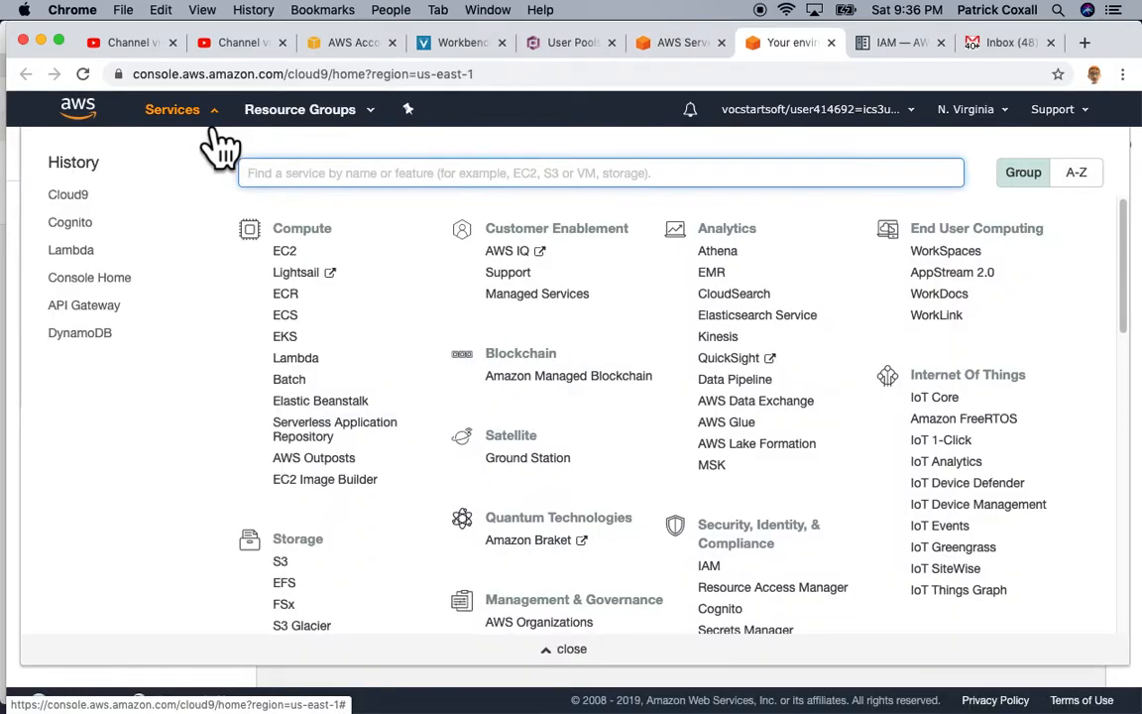
click(77, 228)
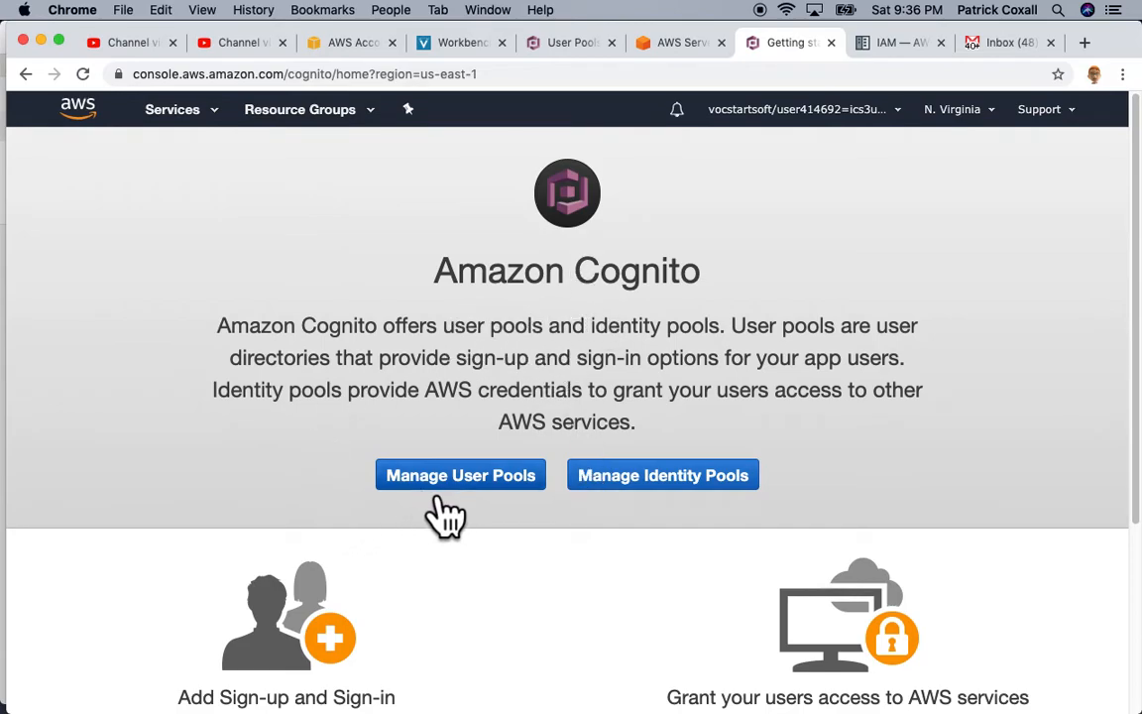
click(476, 492)
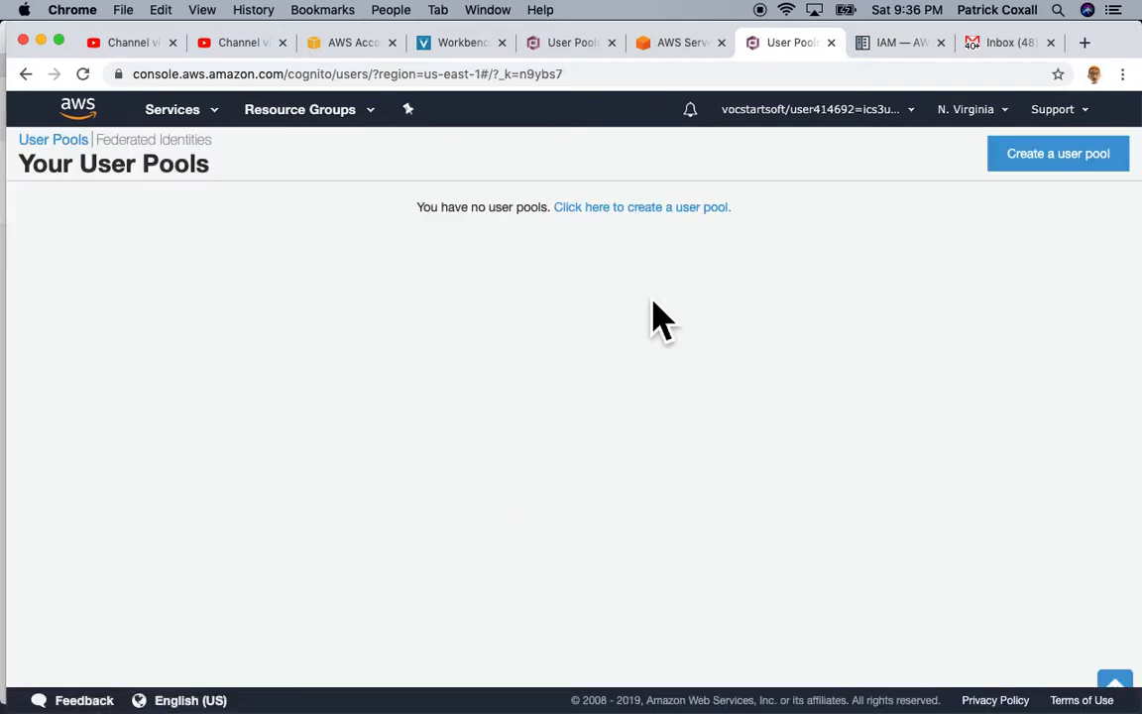
Step: Create a user pool named CognitoPool and choose Review defaults
click(1056, 168)
click(391, 327)
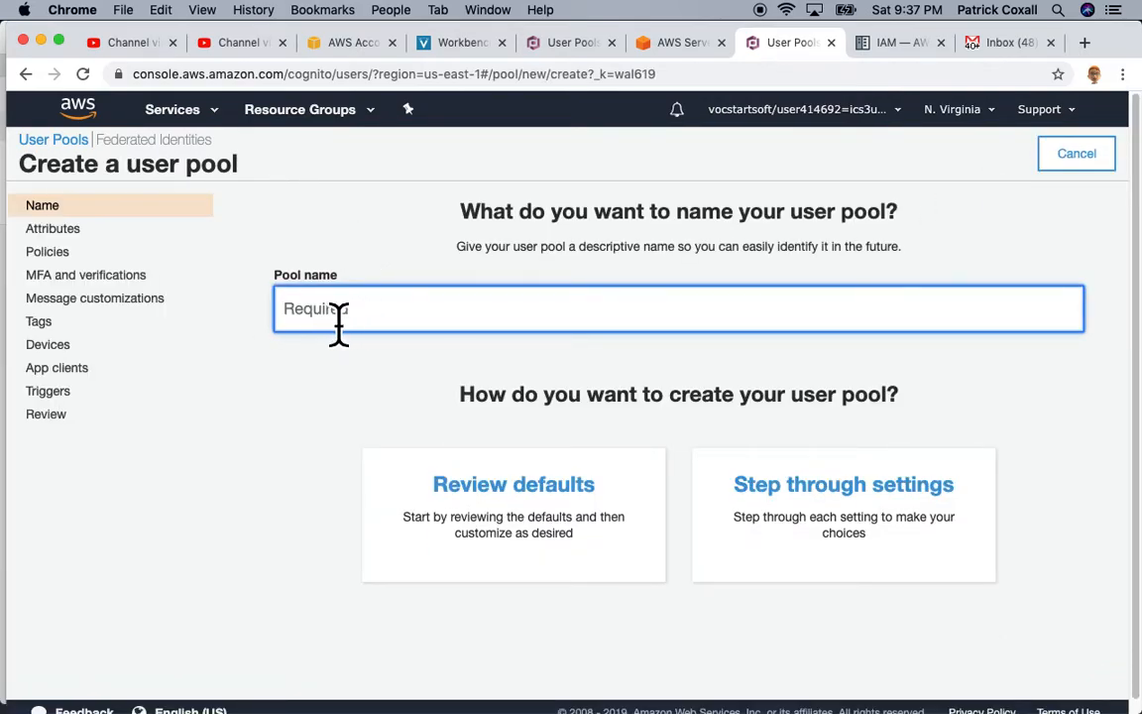
text(CognitoPool)
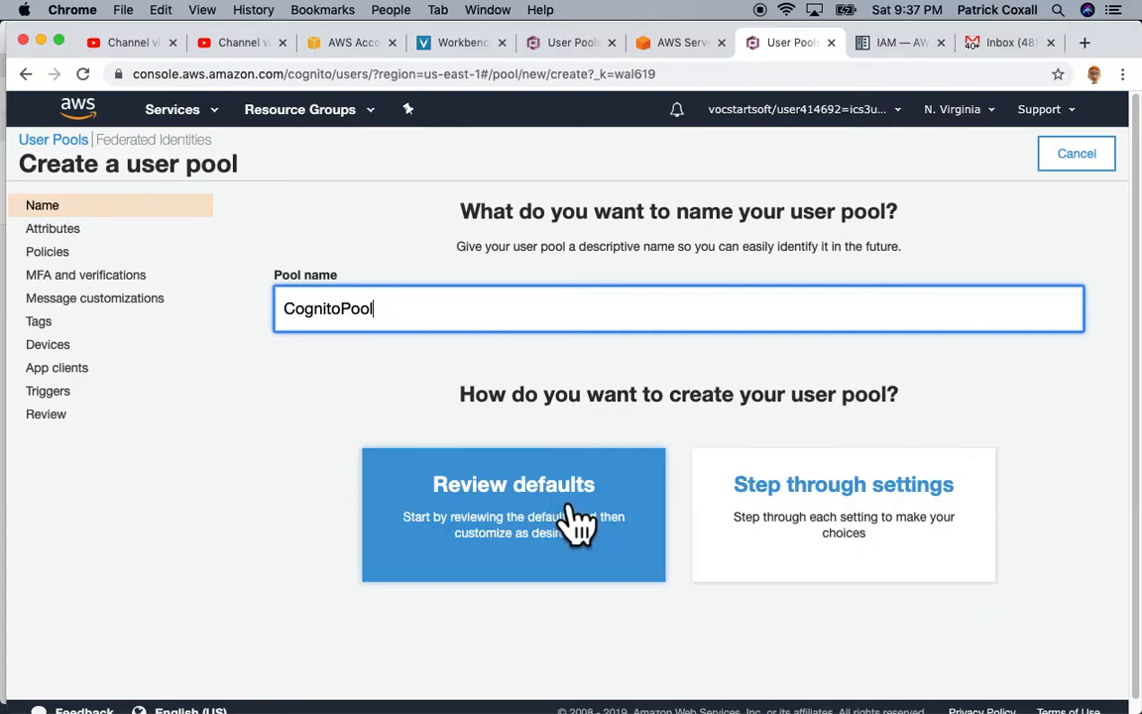
click(835, 522)
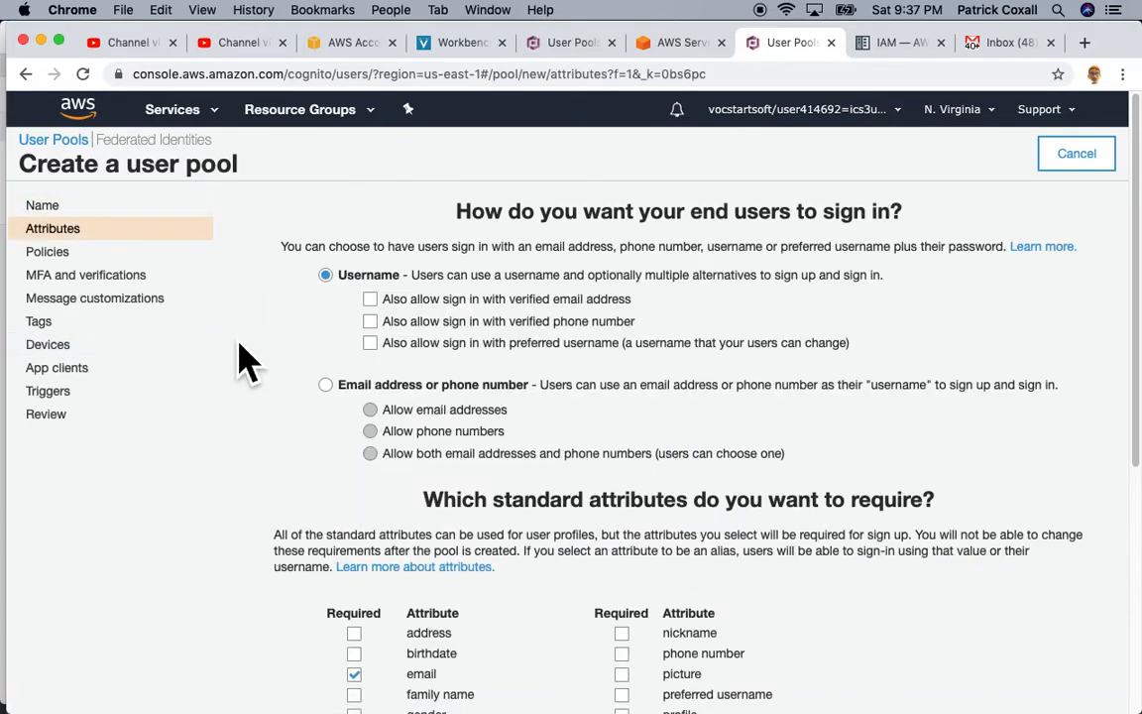
Step: Allow email-address sign-in, mark email as a required attribute, and continue
click(325, 384)
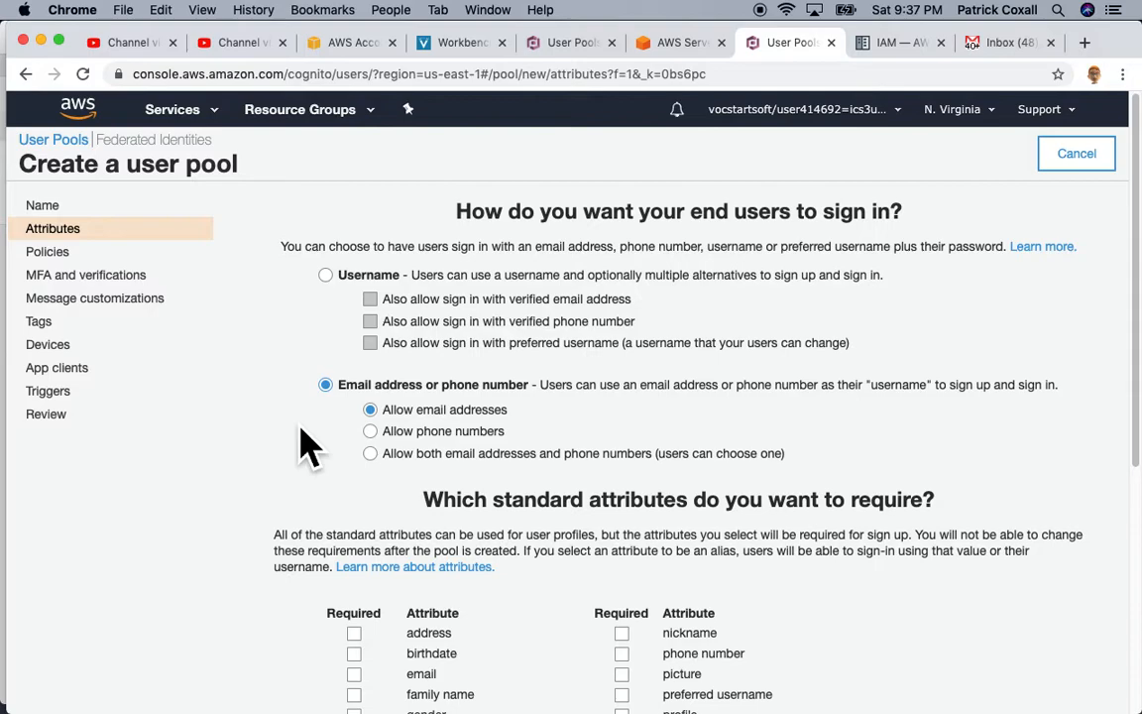
scroll(309, 446, down, 5)
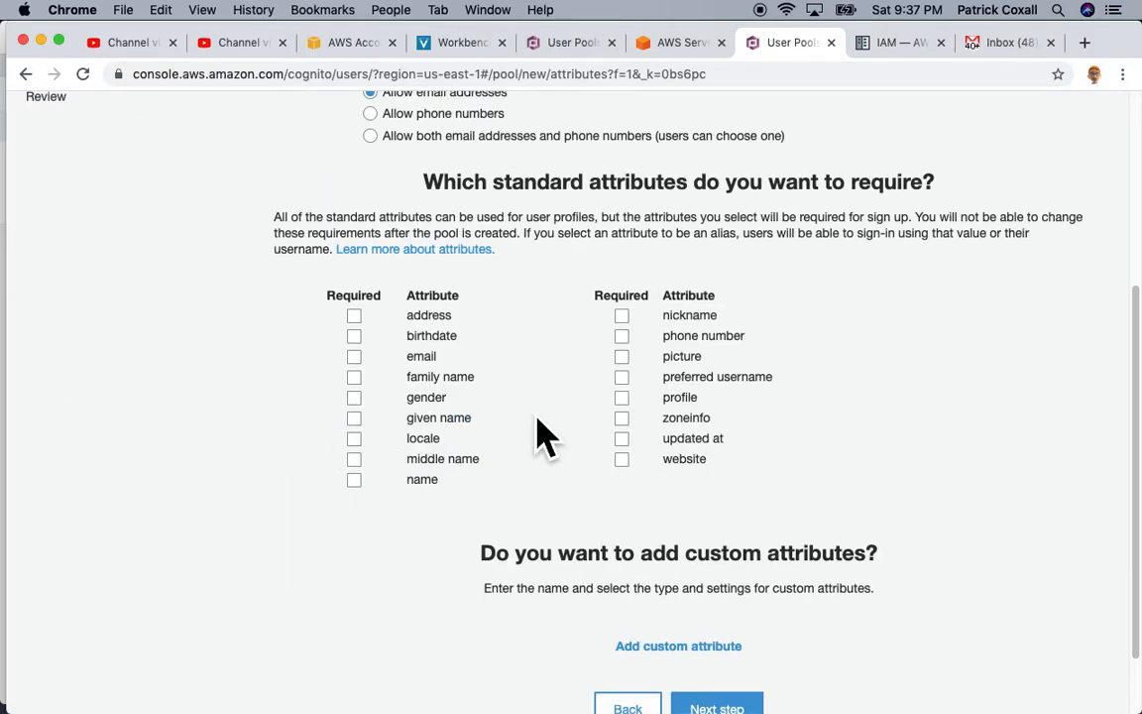
double_click(905, 183)
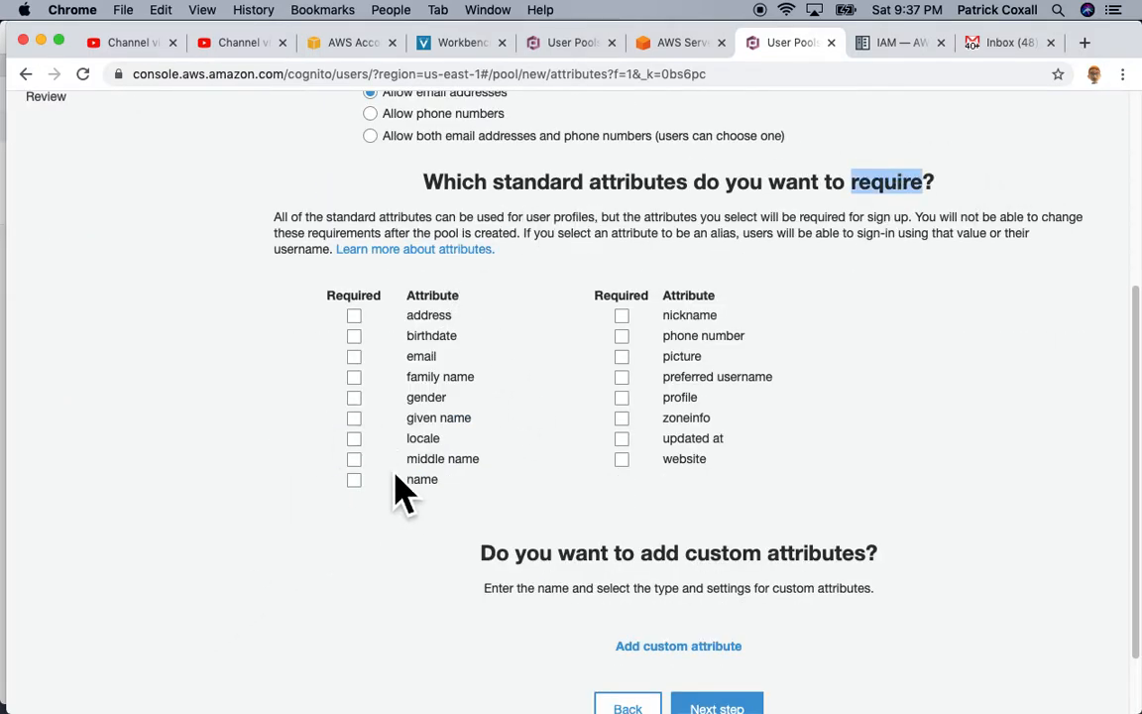
click(354, 355)
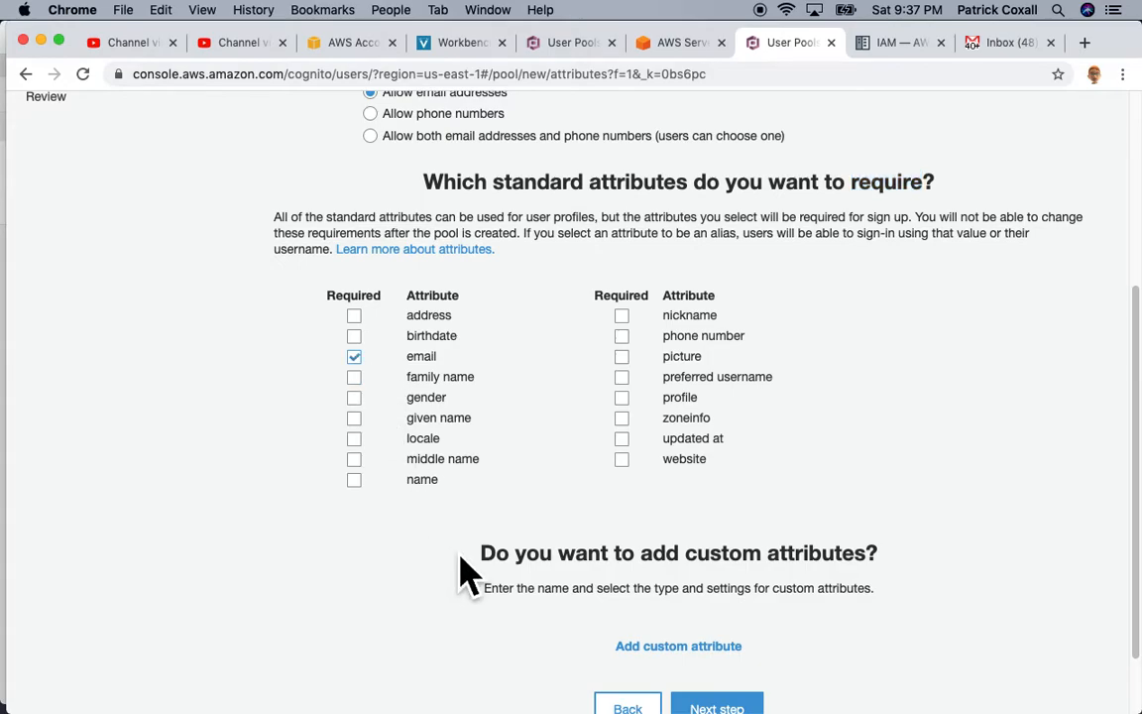
scroll(461, 573, down, 1)
click(717, 644)
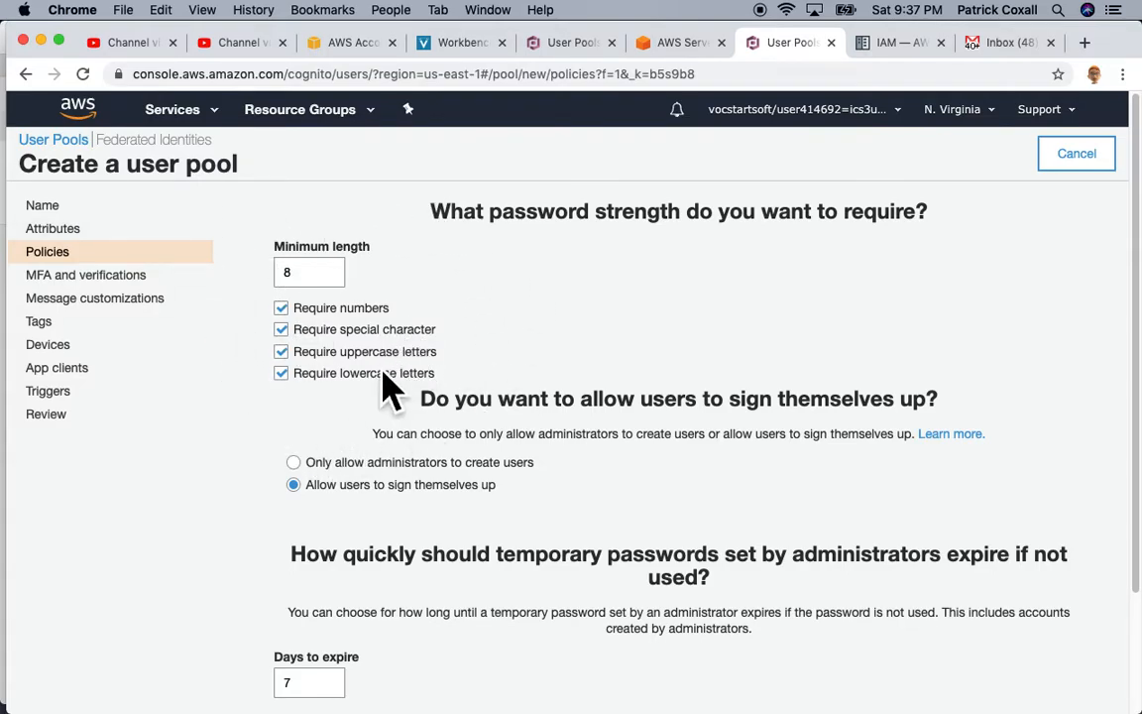
Step: Accept the default password policy and MFA/verification settings, continuing past both pages
scroll(343, 433, down, 3)
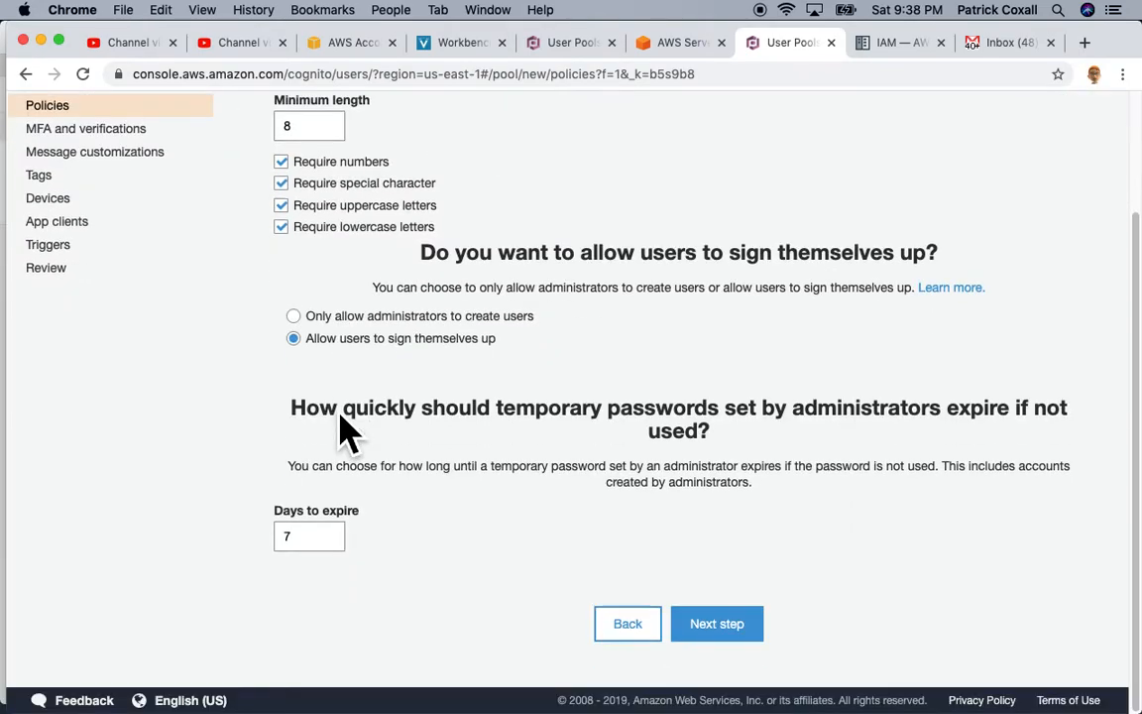
click(733, 632)
scroll(382, 431, down, 3)
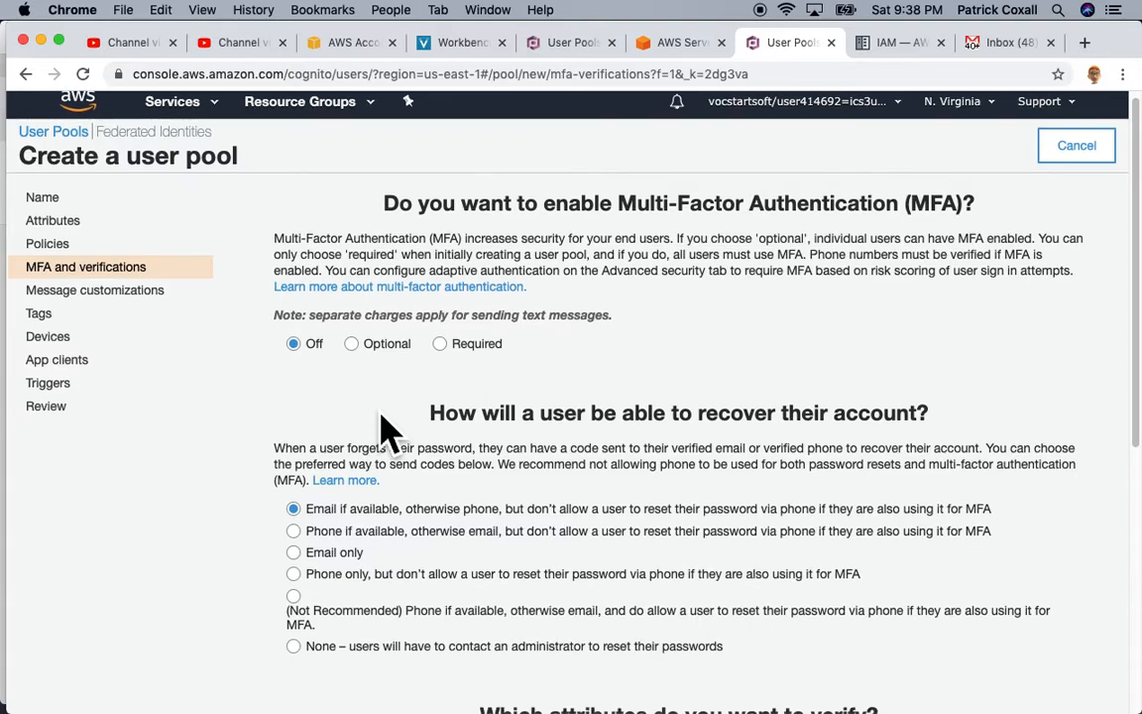
scroll(386, 431, down, 6)
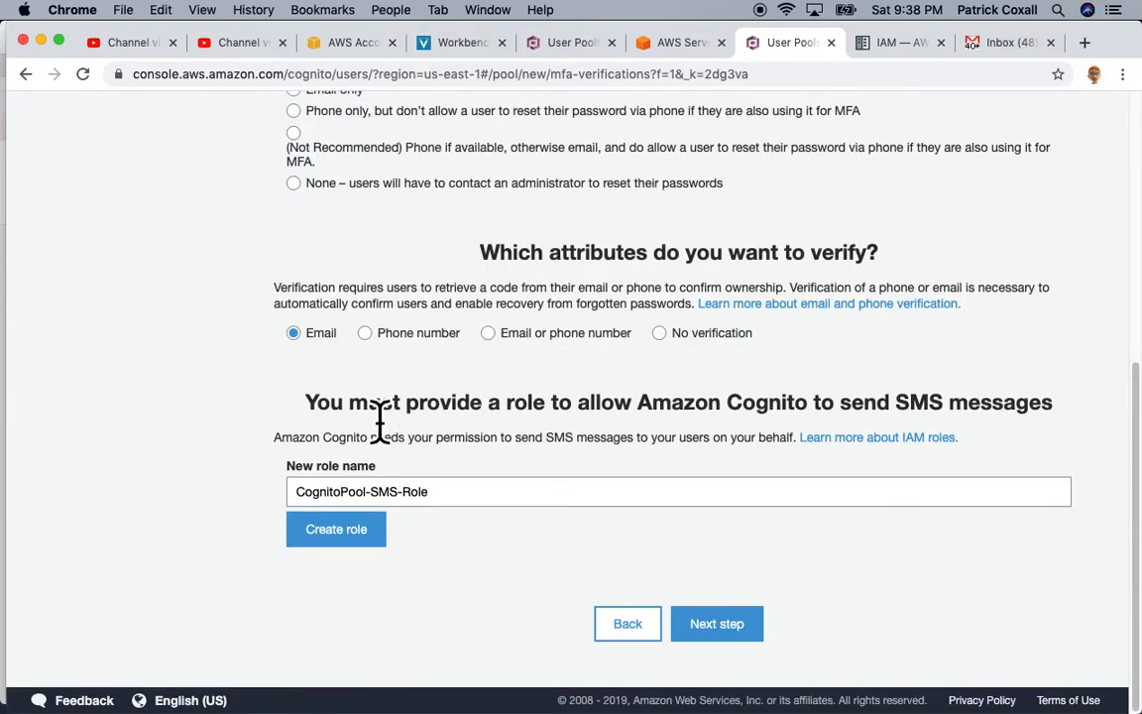
scroll(380, 421, up, 4)
scroll(381, 420, down, 4)
click(739, 634)
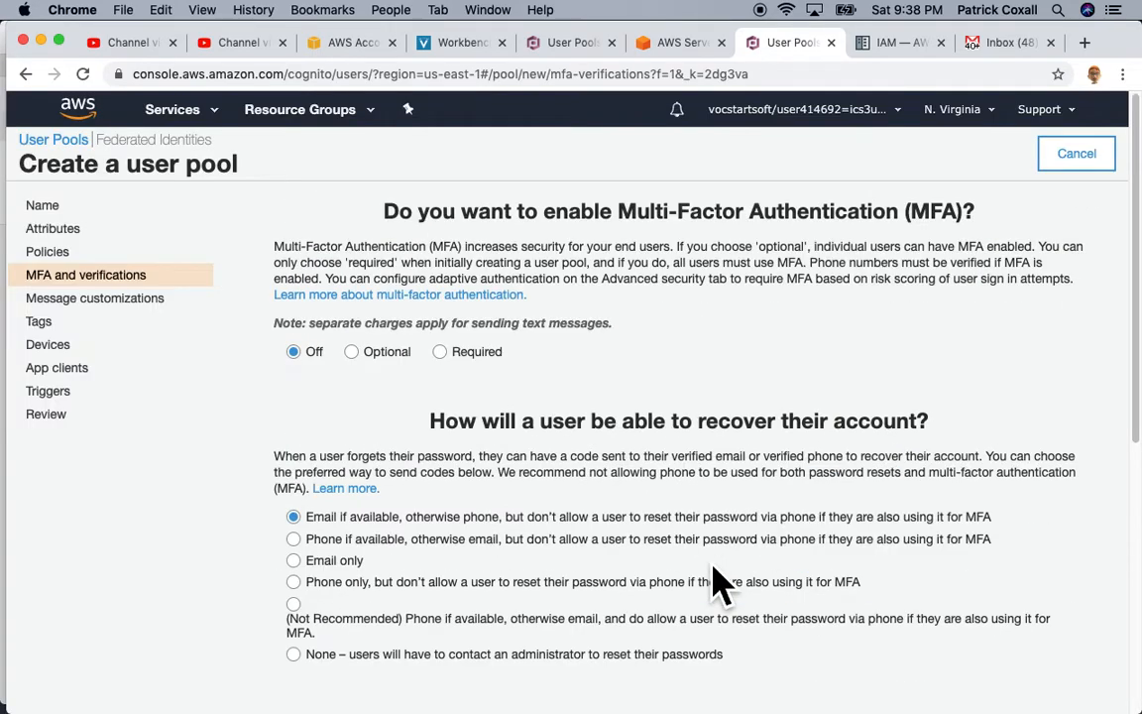
scroll(719, 583, down, 9)
click(743, 639)
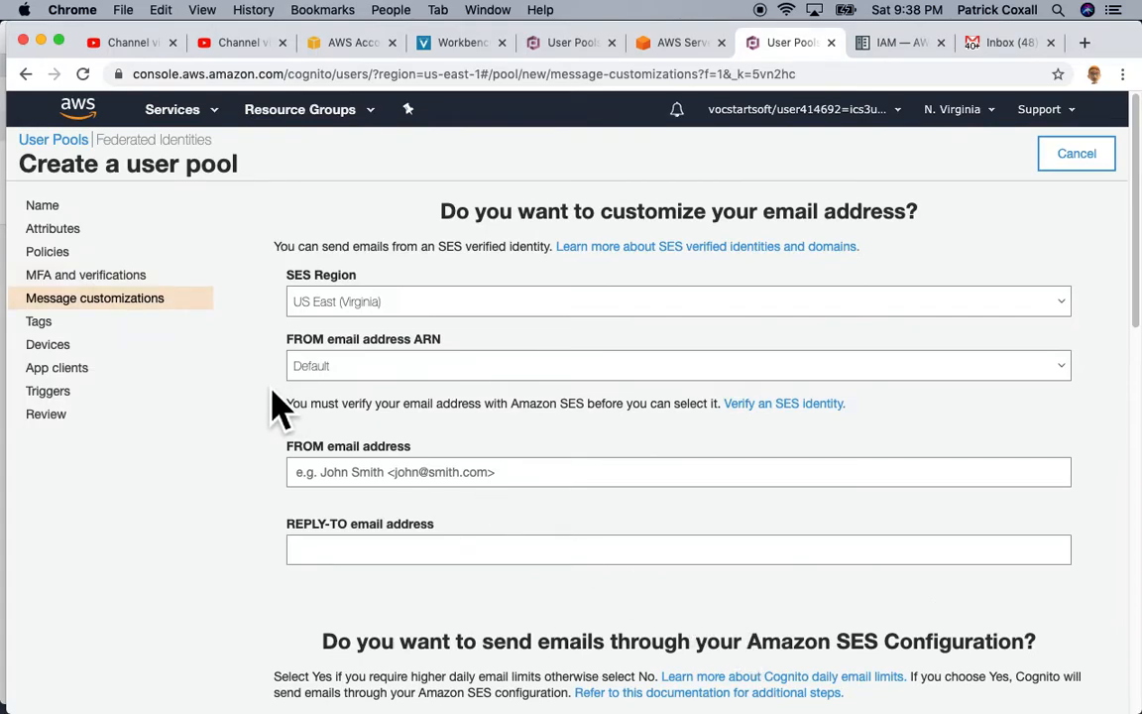
Step: Switch the email verification type from Code to Link
scroll(267, 416, down, 5)
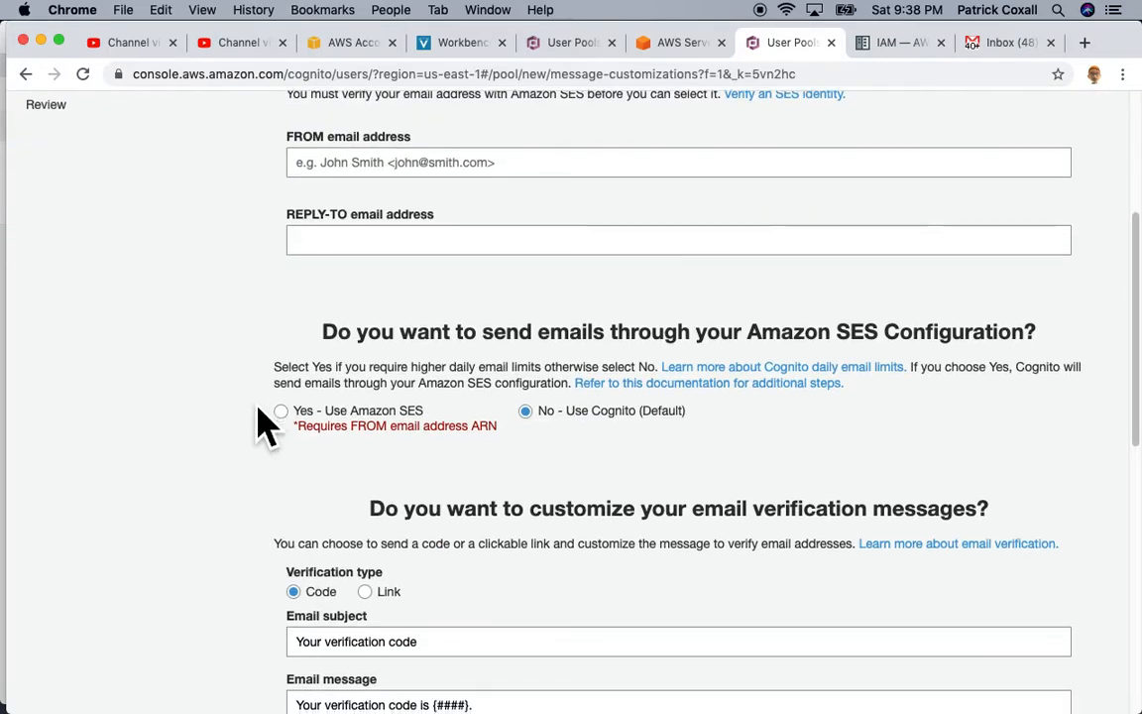
scroll(262, 421, down, 2)
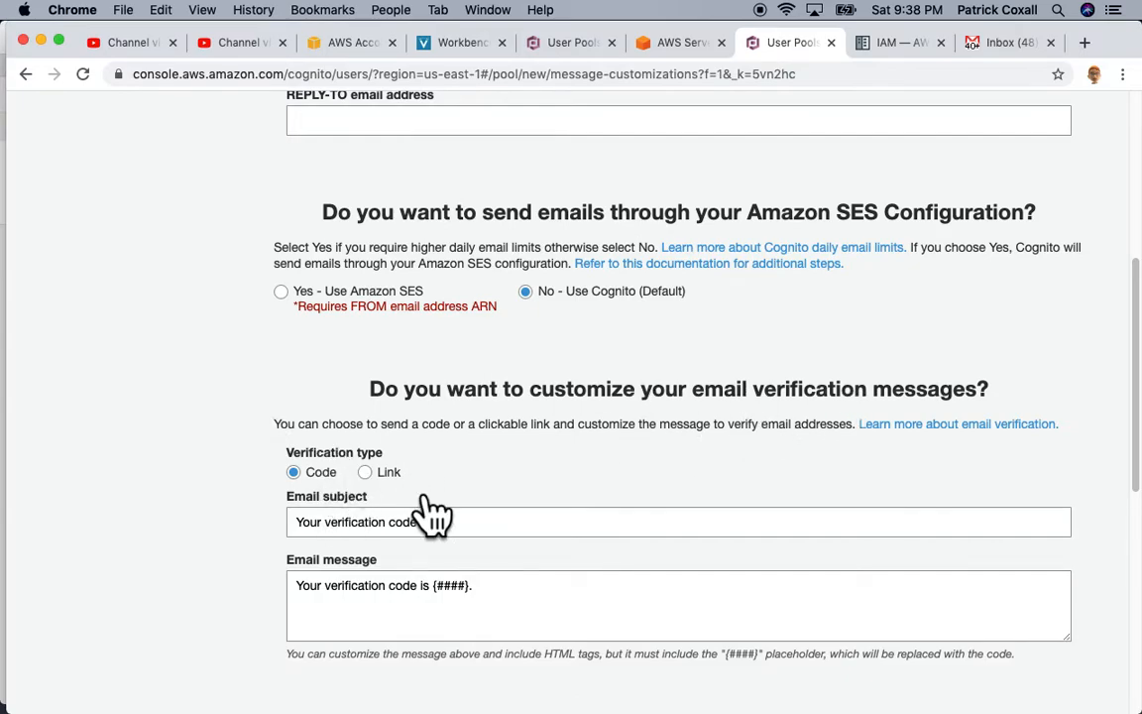
click(366, 473)
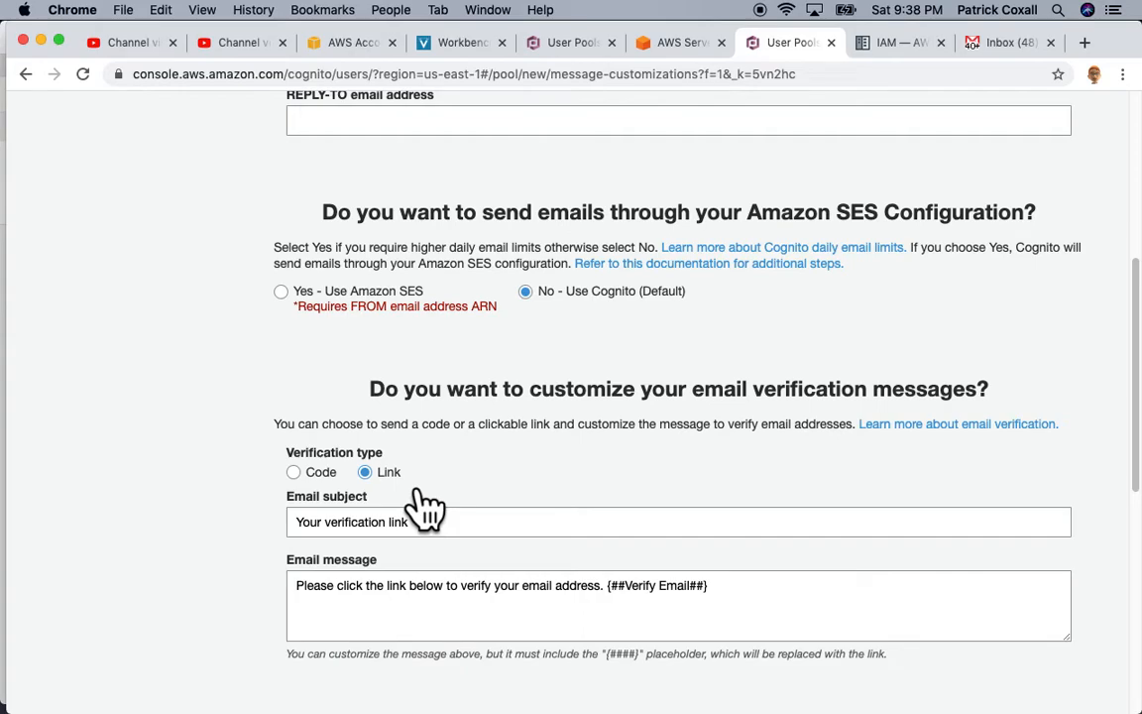
scroll(474, 482, down, 5)
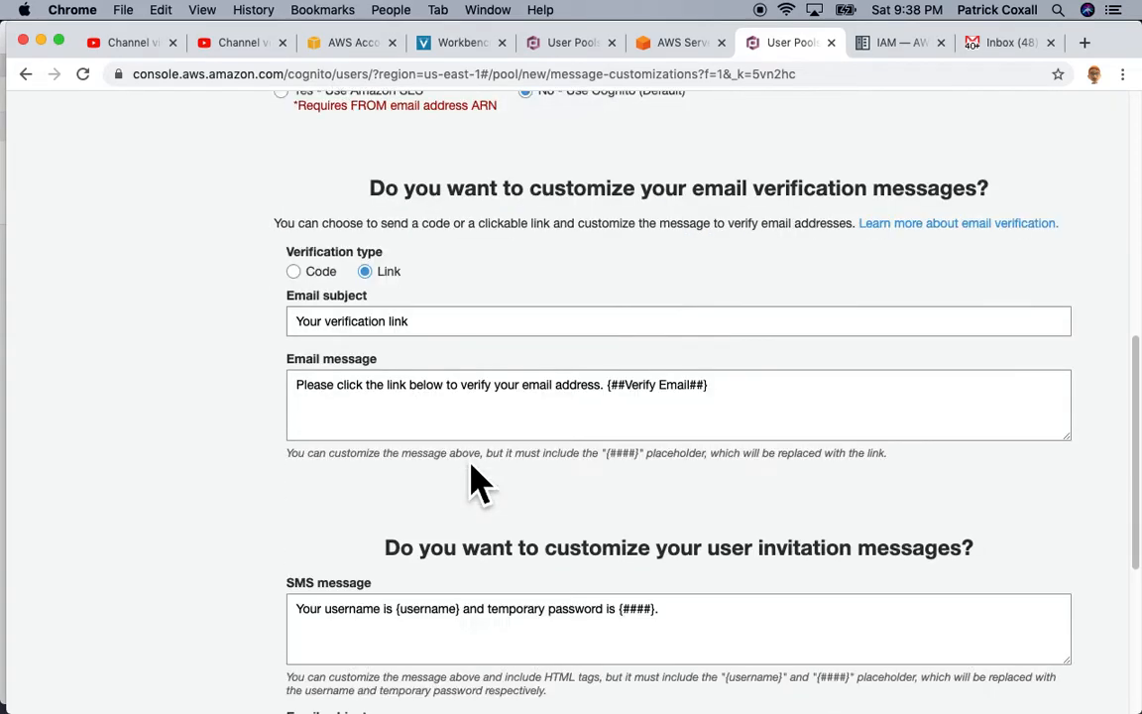
scroll(530, 441, down, 5)
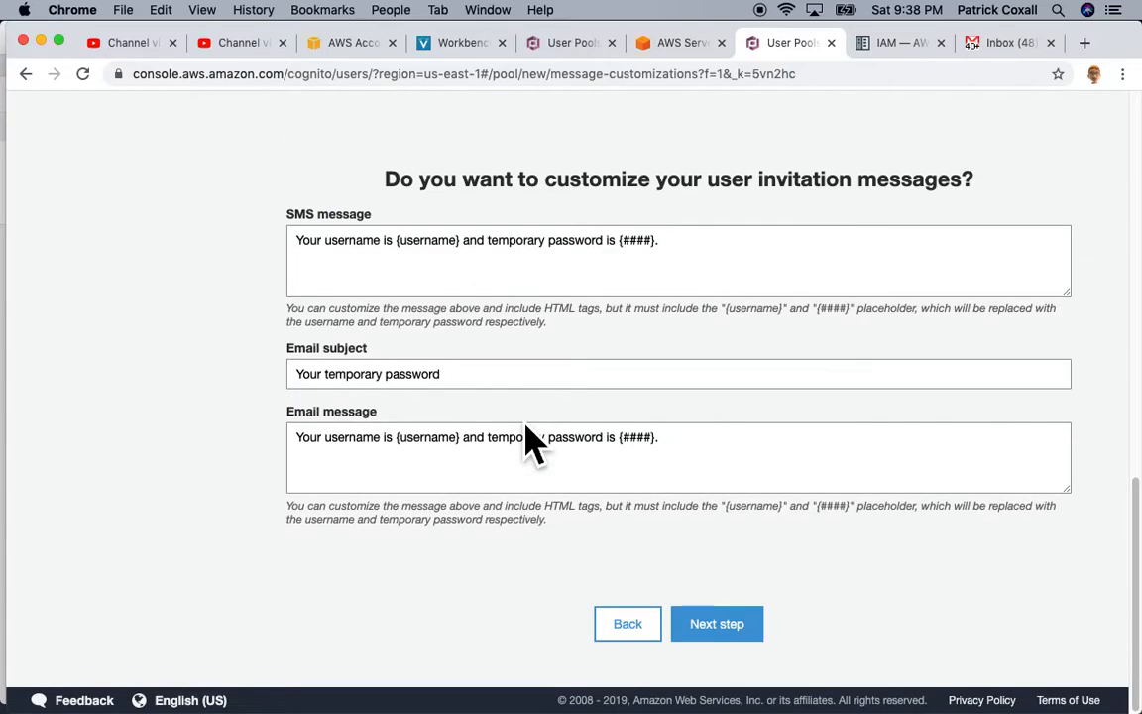
Step: Pass the Tags, Devices, App clients and Triggers pages without changes
click(745, 636)
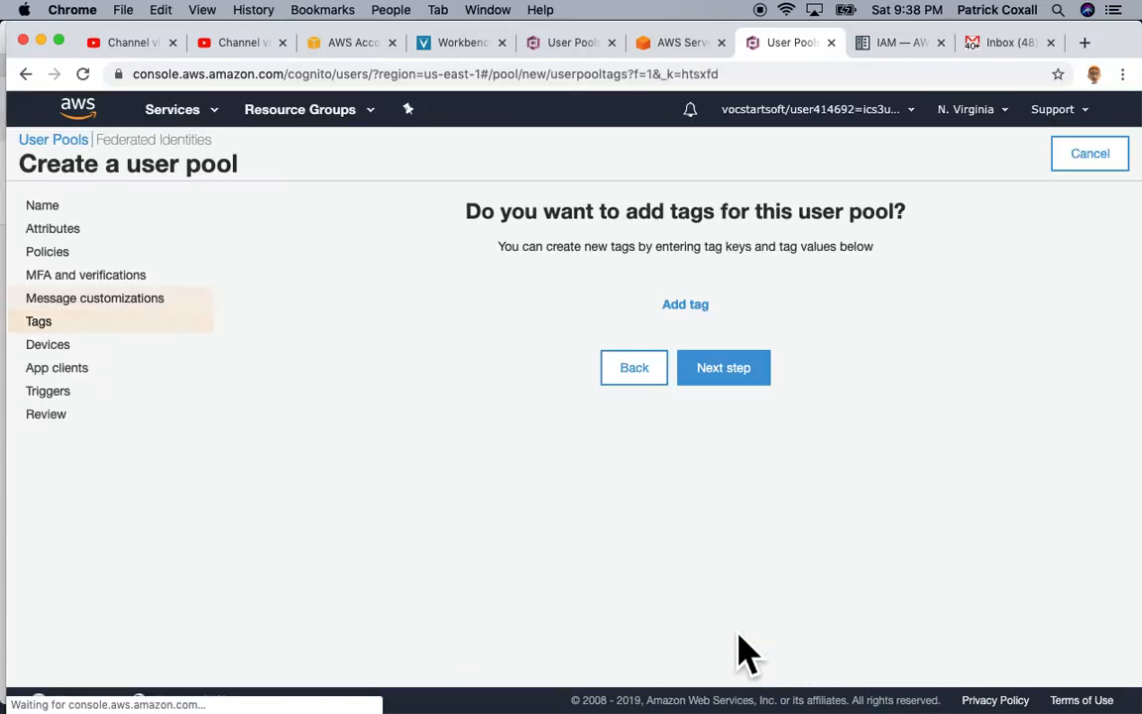
click(778, 401)
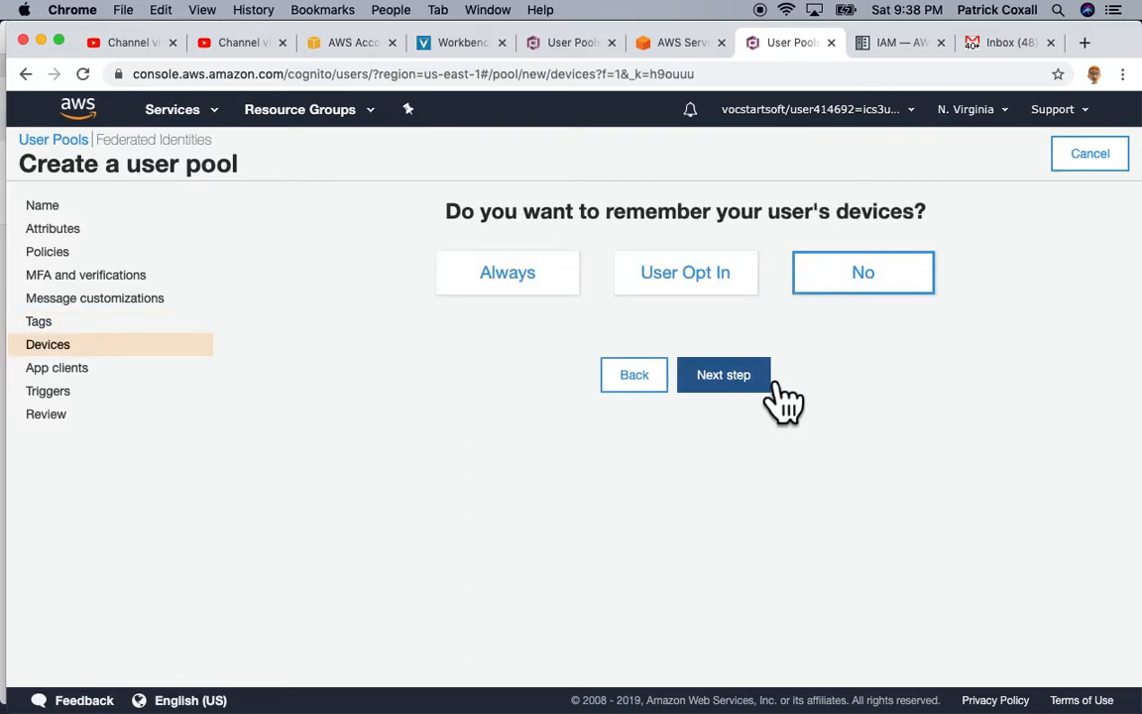
click(781, 396)
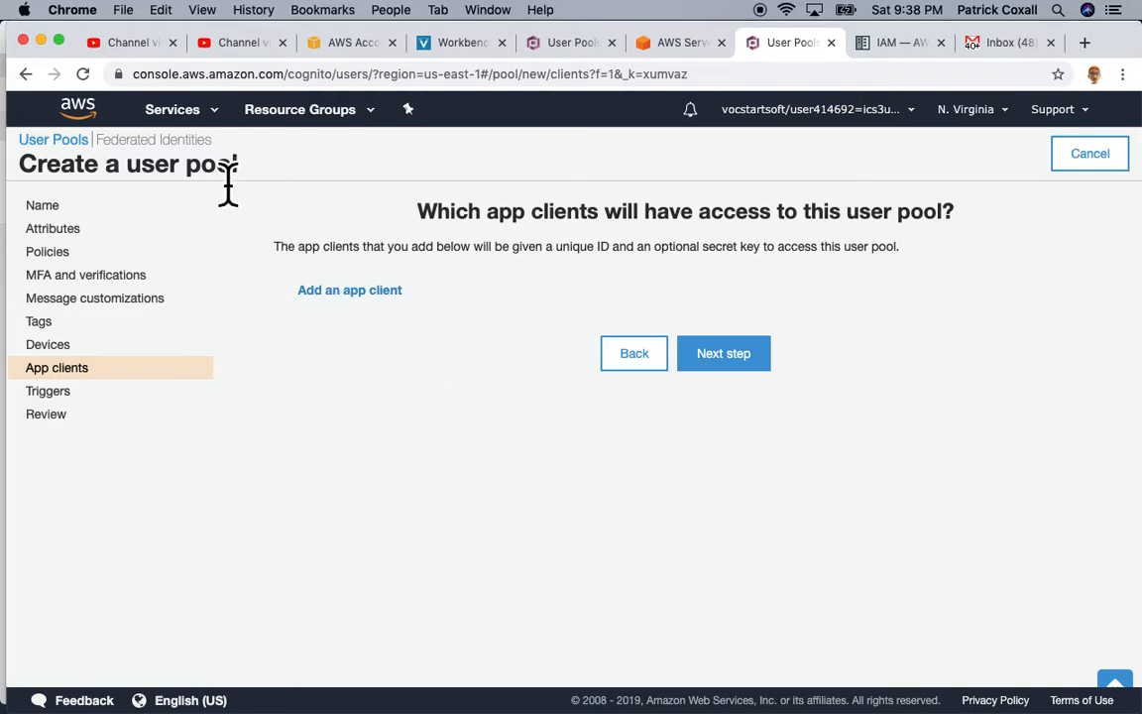
click(750, 372)
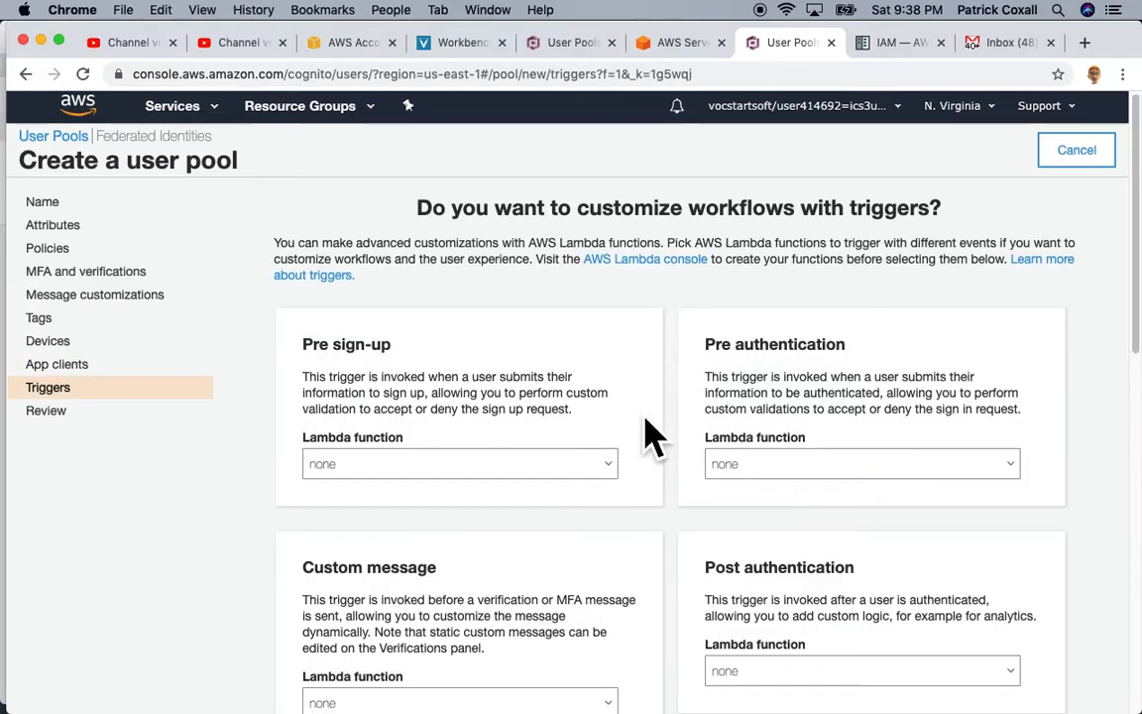
scroll(648, 426, down, 10)
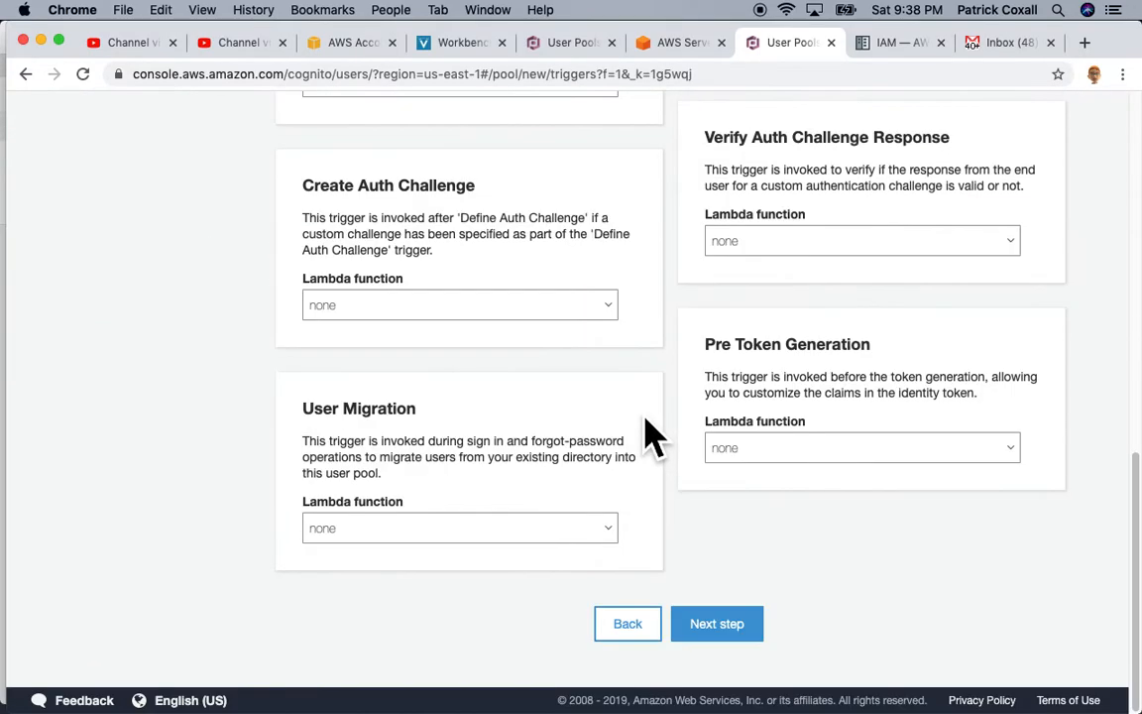
click(744, 634)
Step: Review the settings and create the CognitoPool user pool
scroll(615, 560, down, 3)
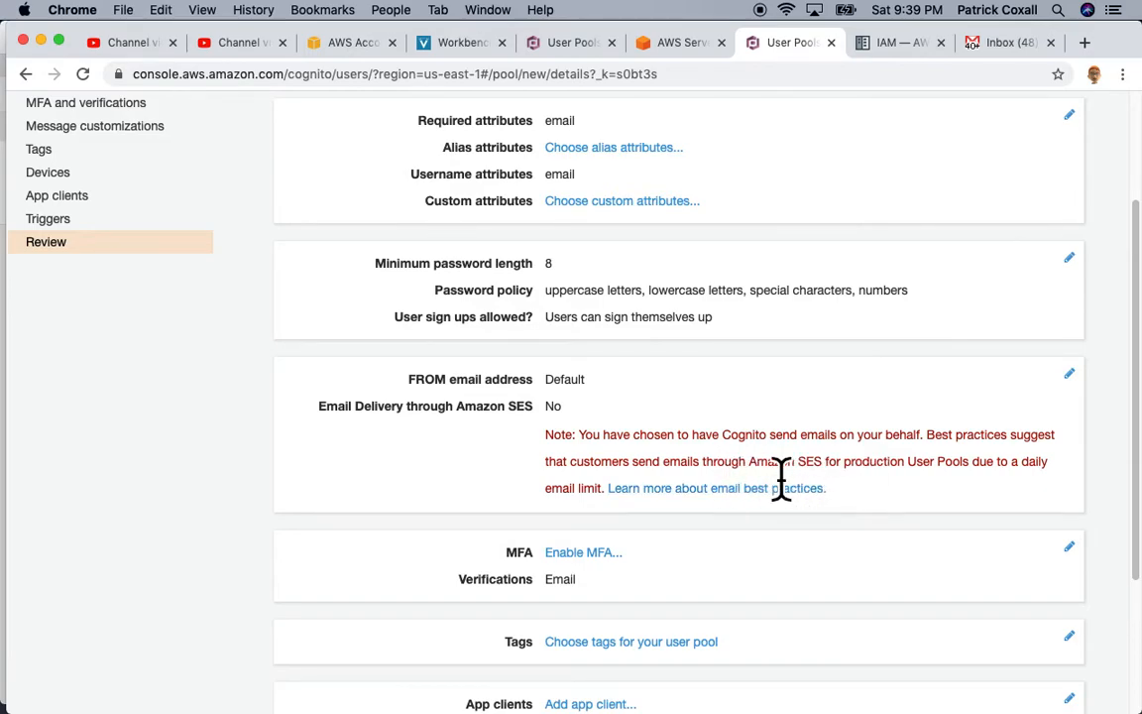
drag(749, 462, 842, 462)
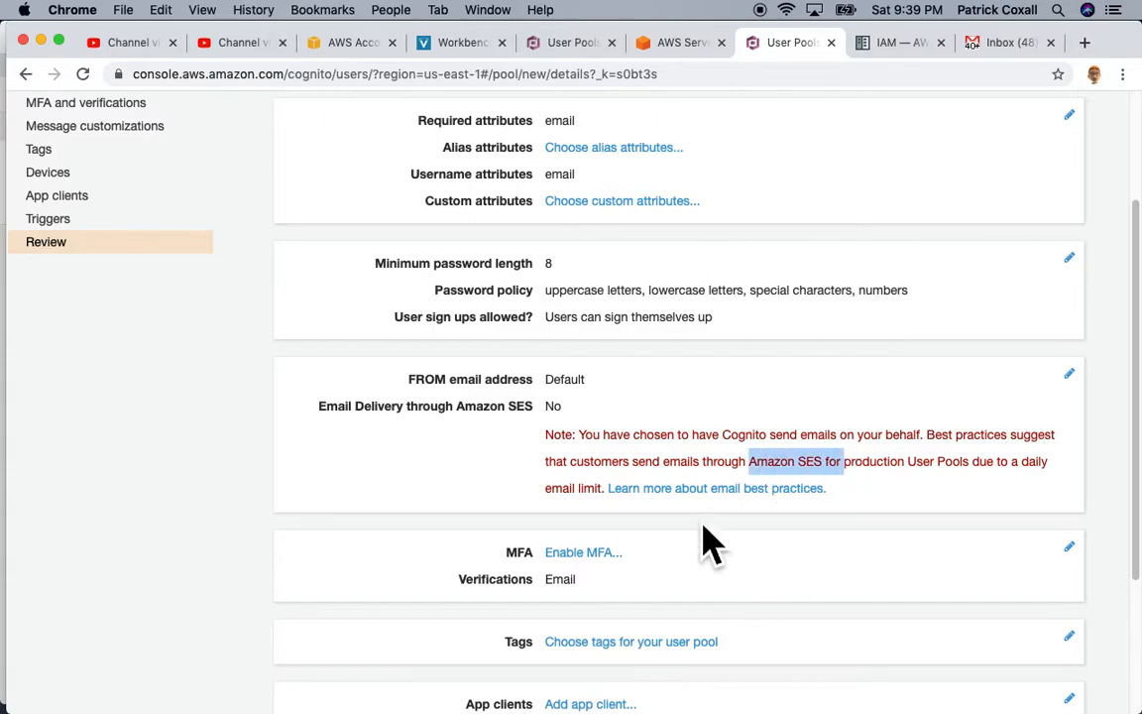
scroll(706, 536, down, 5)
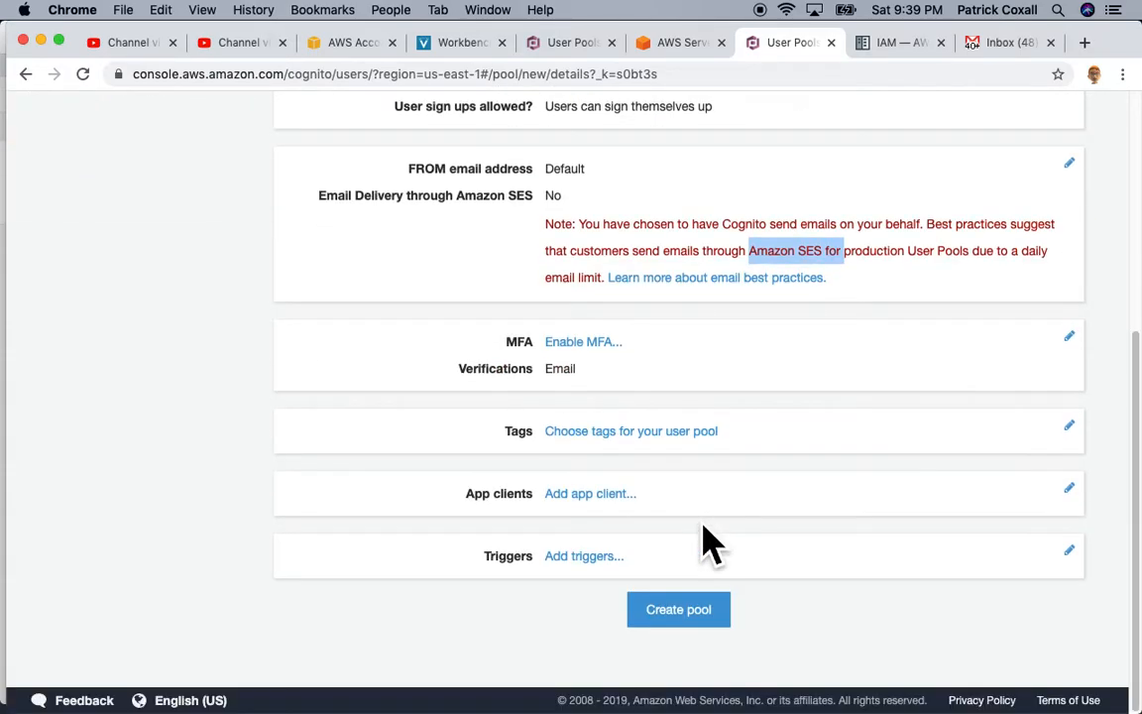
click(706, 619)
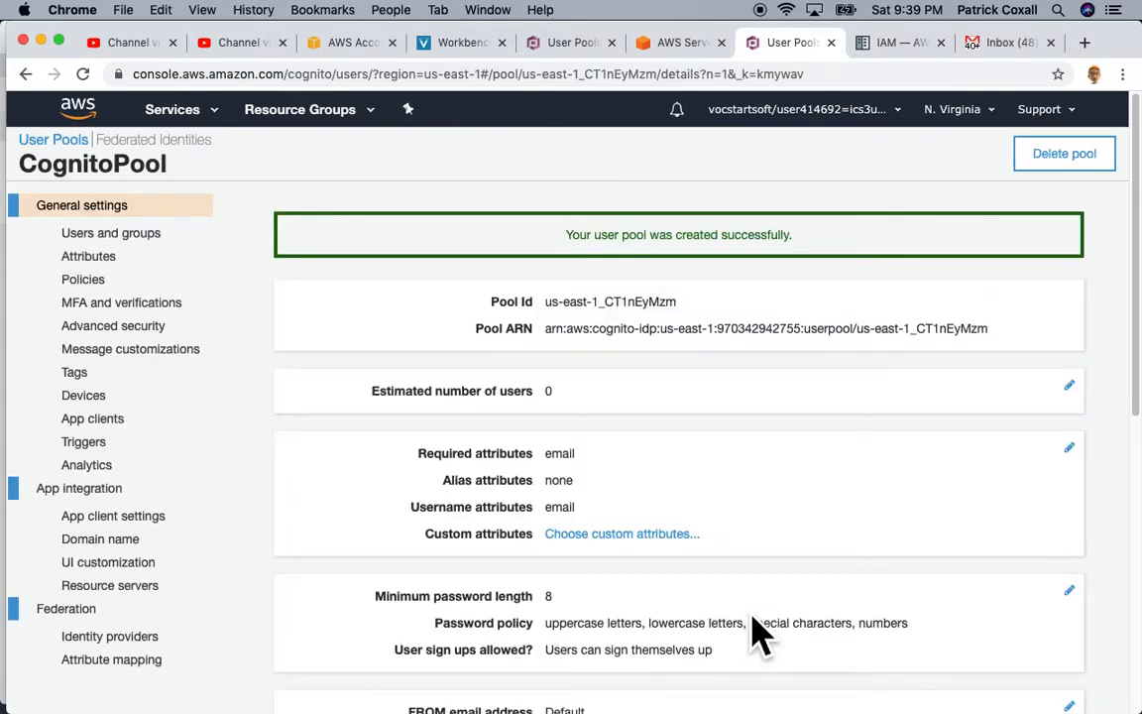
Step: Select the new Pool Id and go to the pool's App clients list
scroll(471, 268, down, 1)
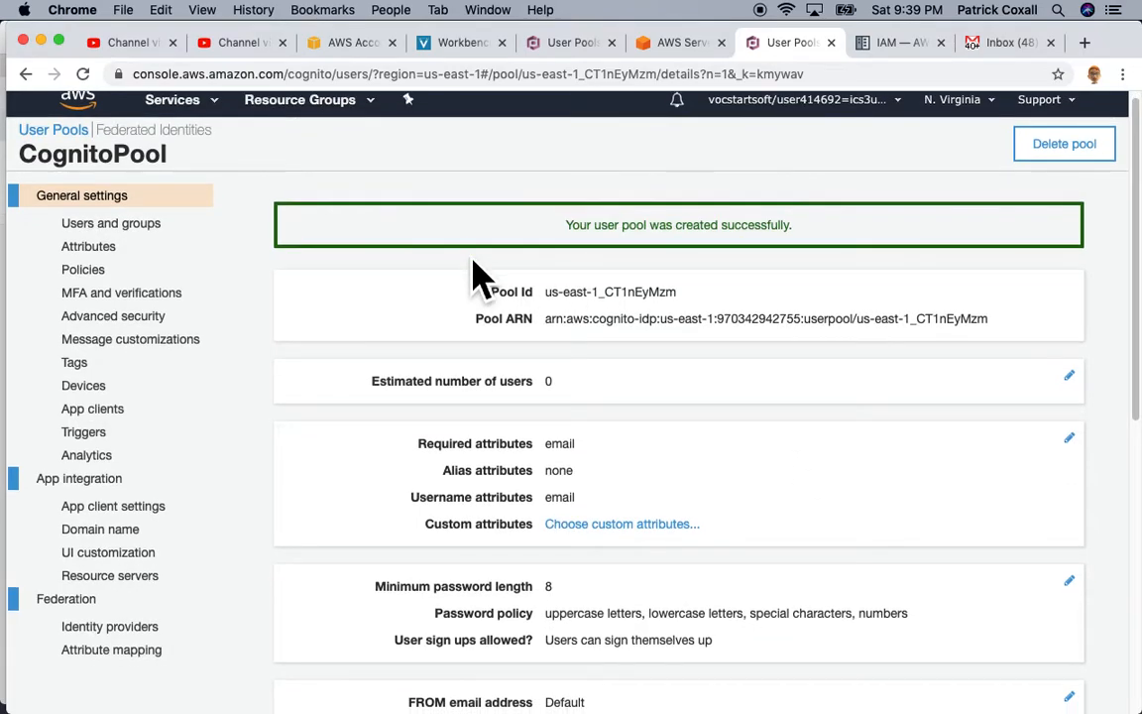
drag(554, 307, 649, 307)
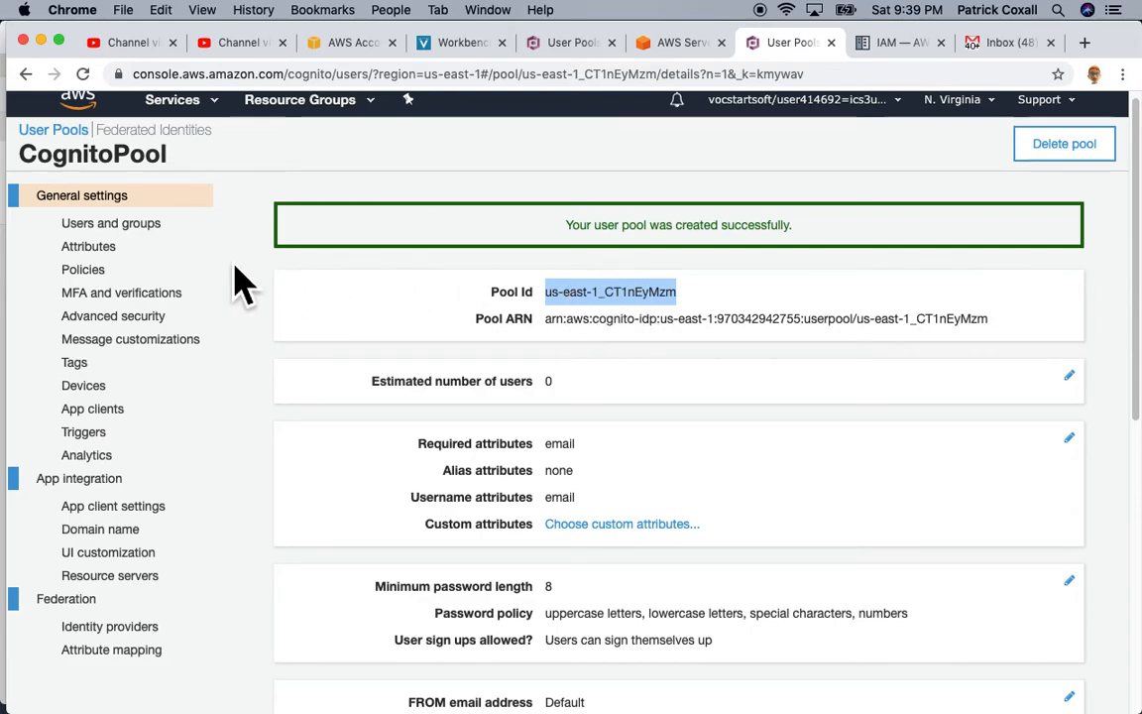
click(125, 414)
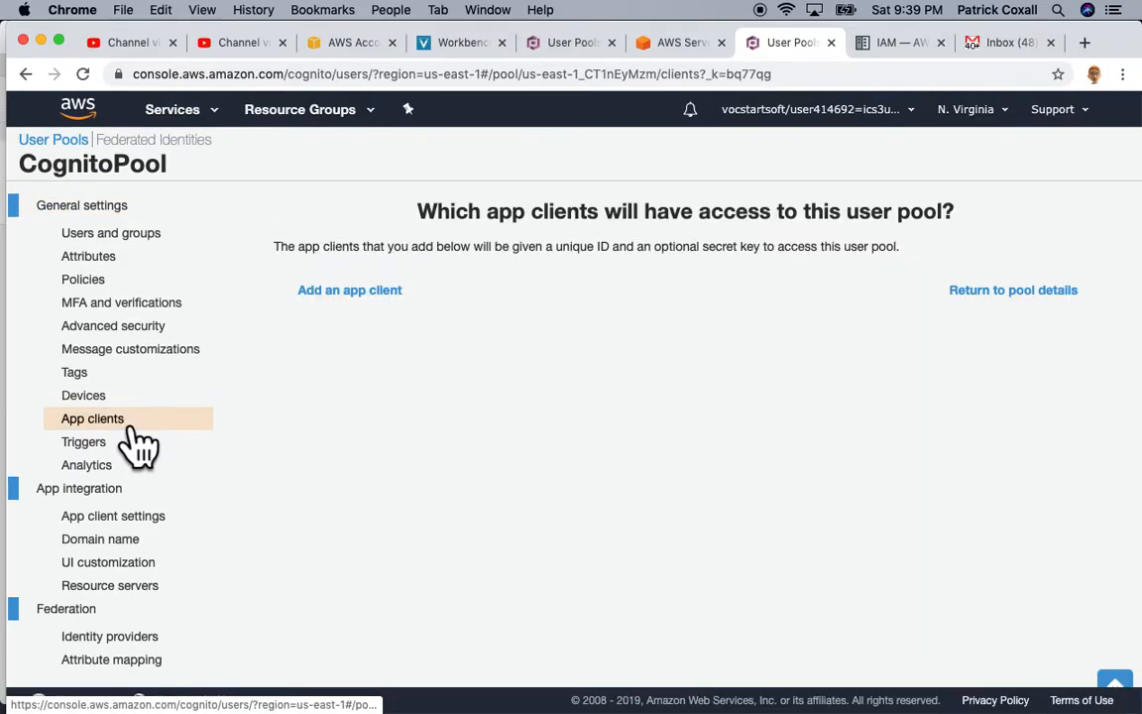
Step: Add an app client named WebApp with Generate client secret unchecked and create it
click(371, 303)
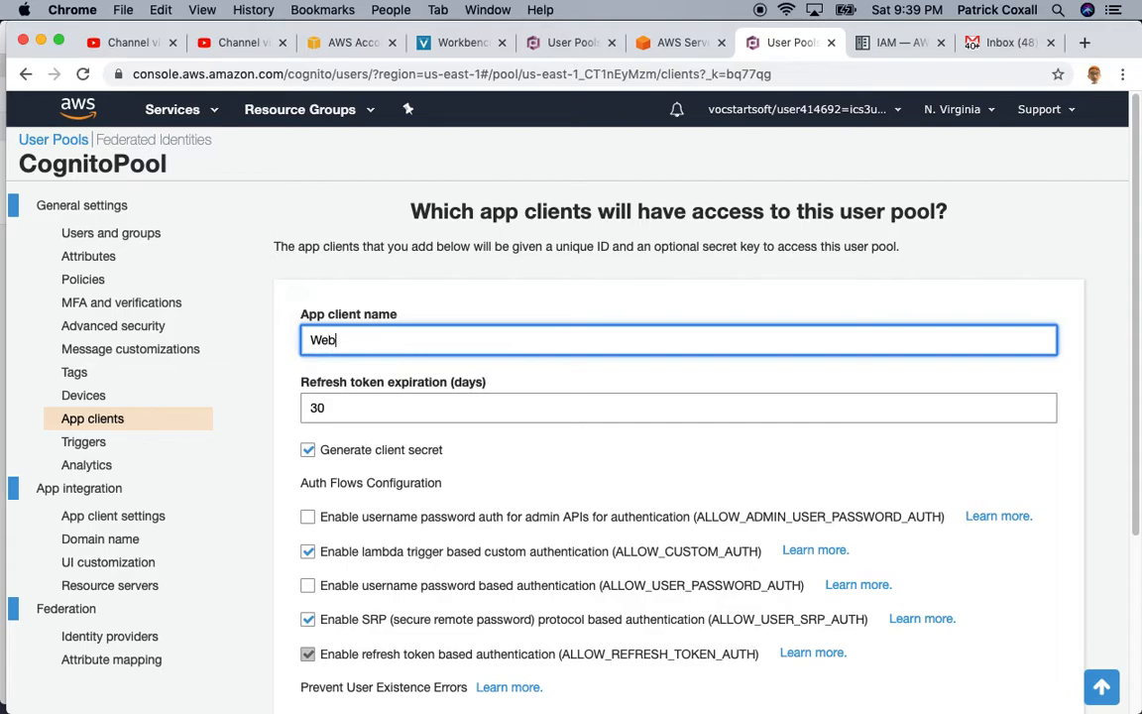
scroll(466, 361, down, 1)
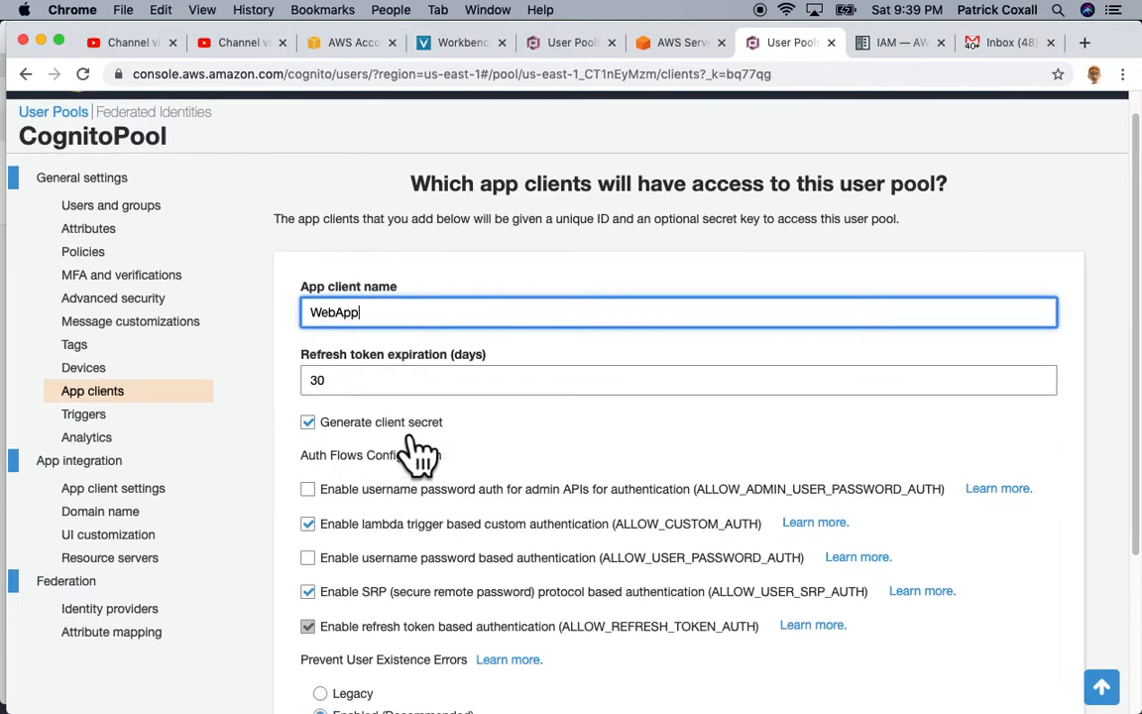
click(307, 422)
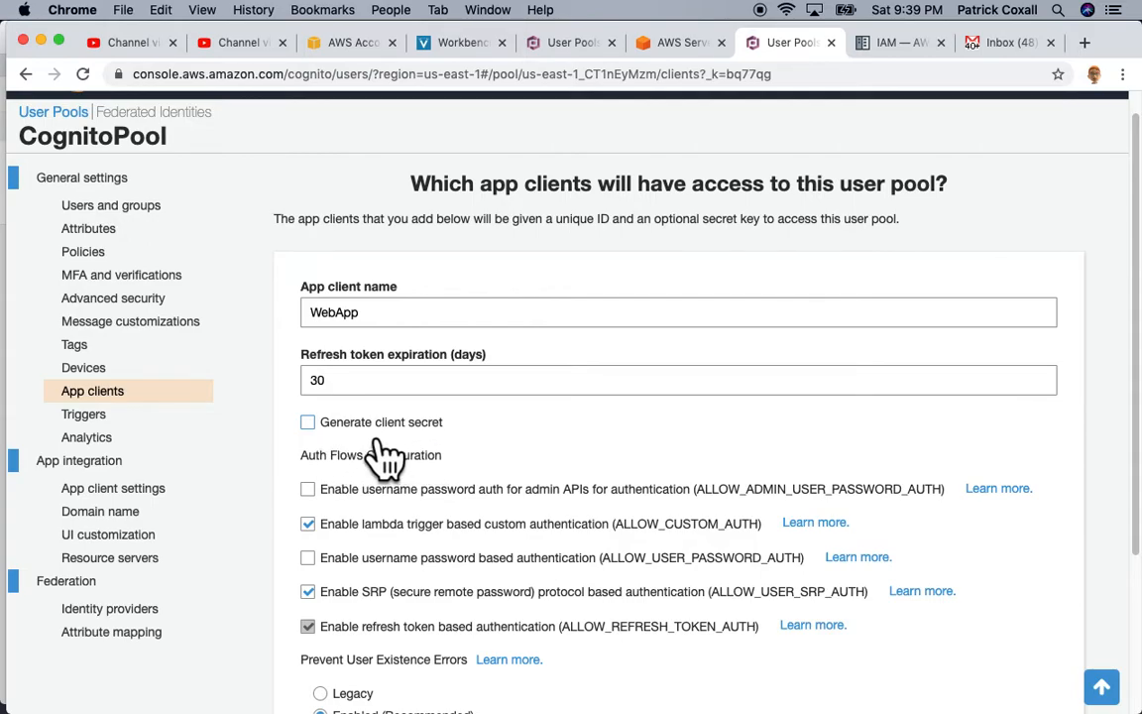
scroll(396, 431, down, 3)
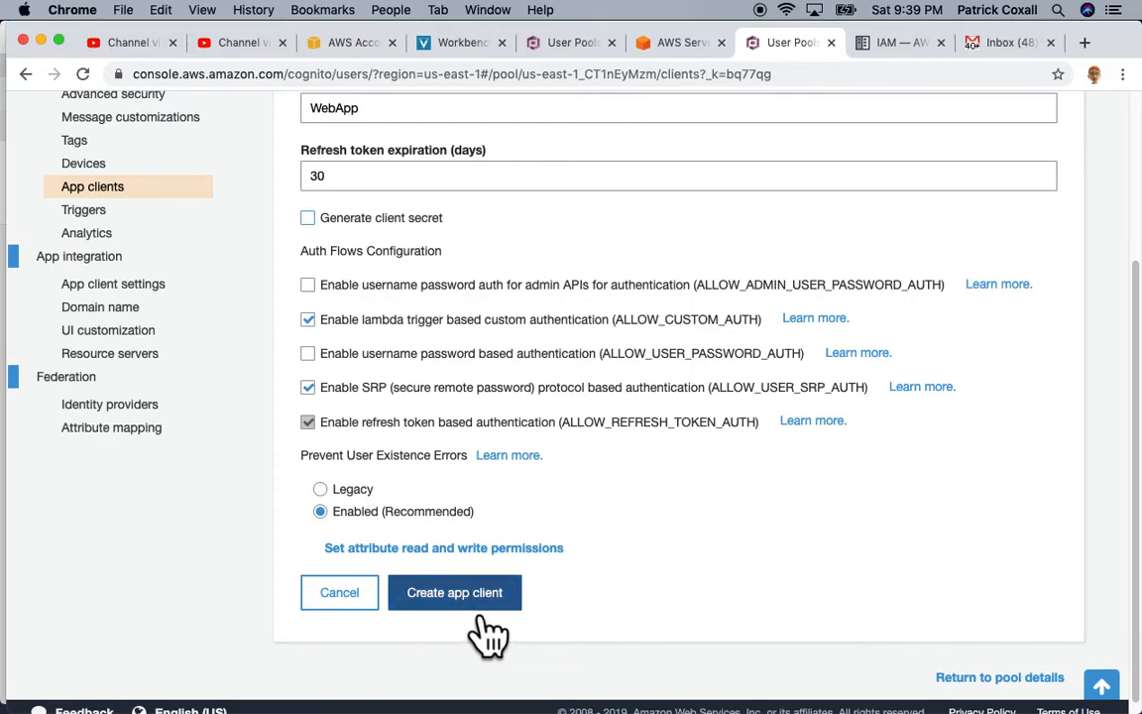
click(481, 614)
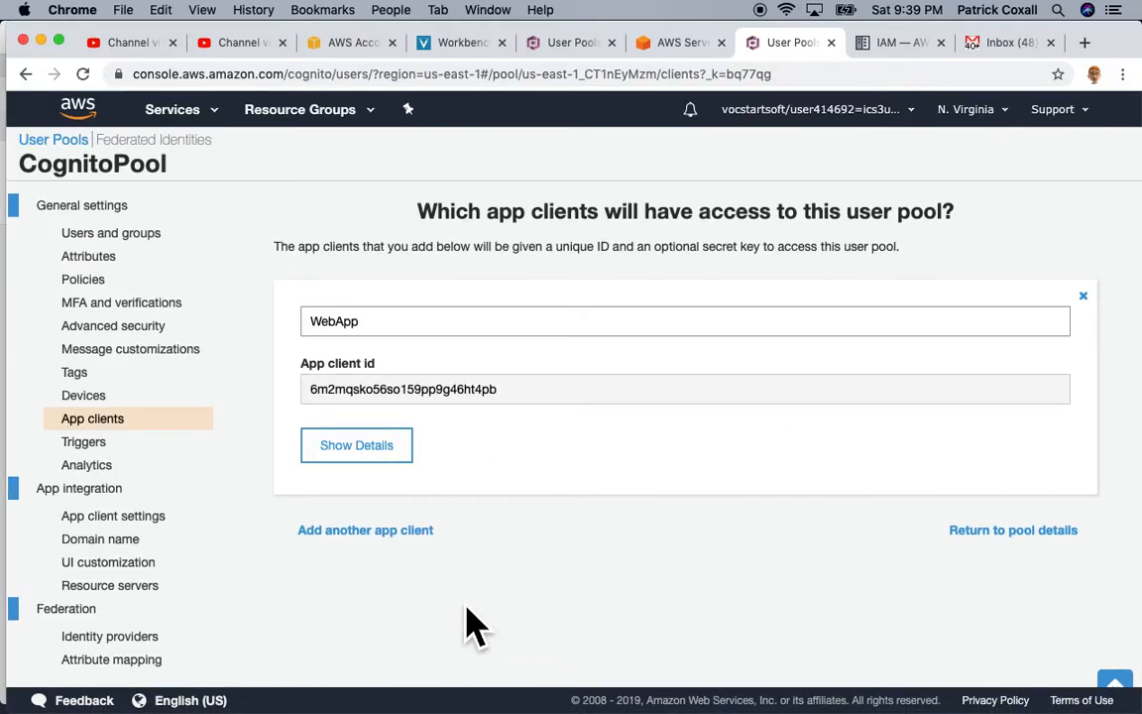
Step: Select the WebApp client ID and check its details, which show no client secret
drag(529, 408, 306, 407)
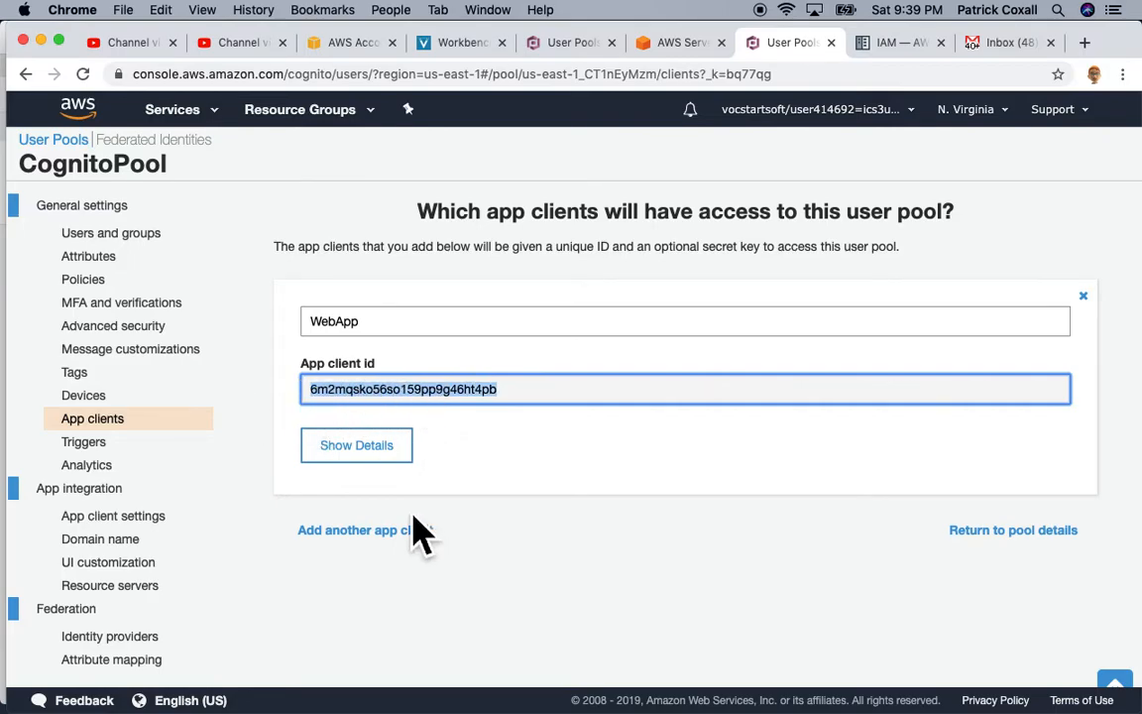
click(379, 461)
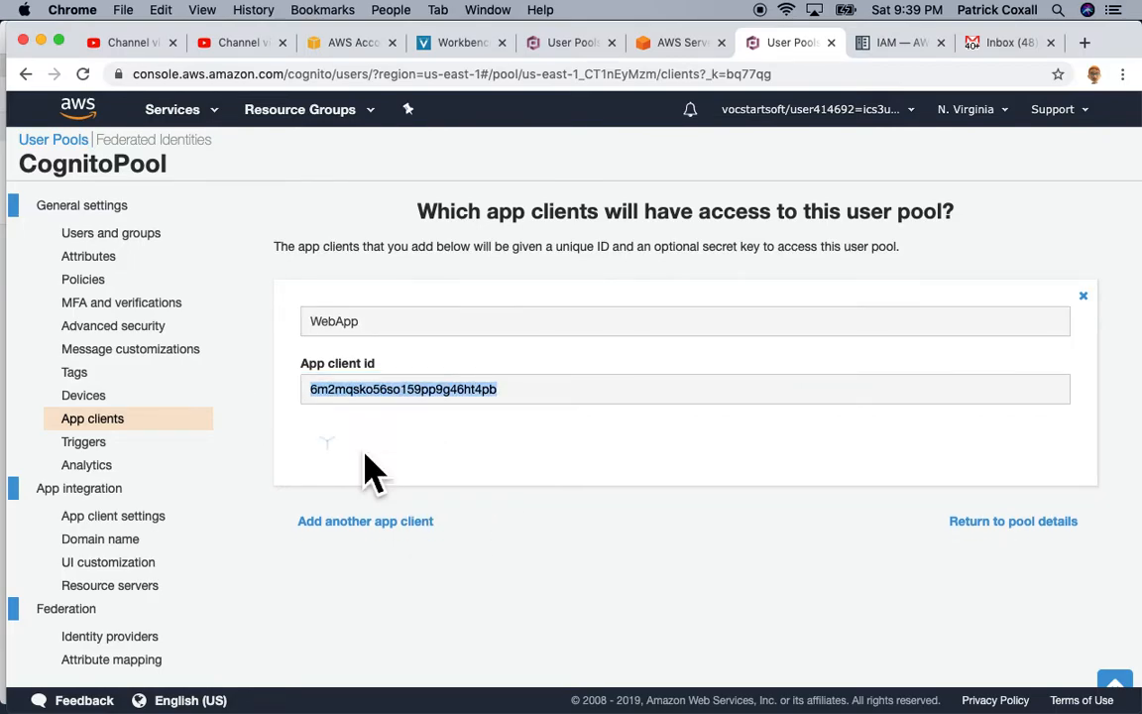
scroll(364, 457, down, 2)
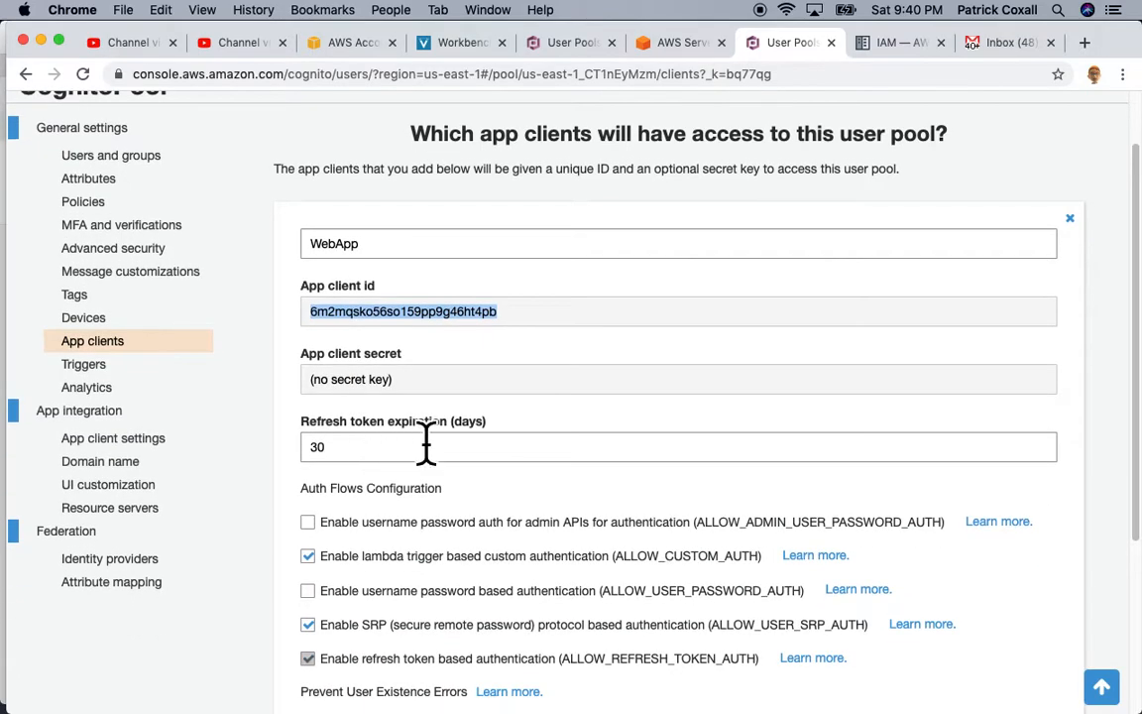
click(406, 385)
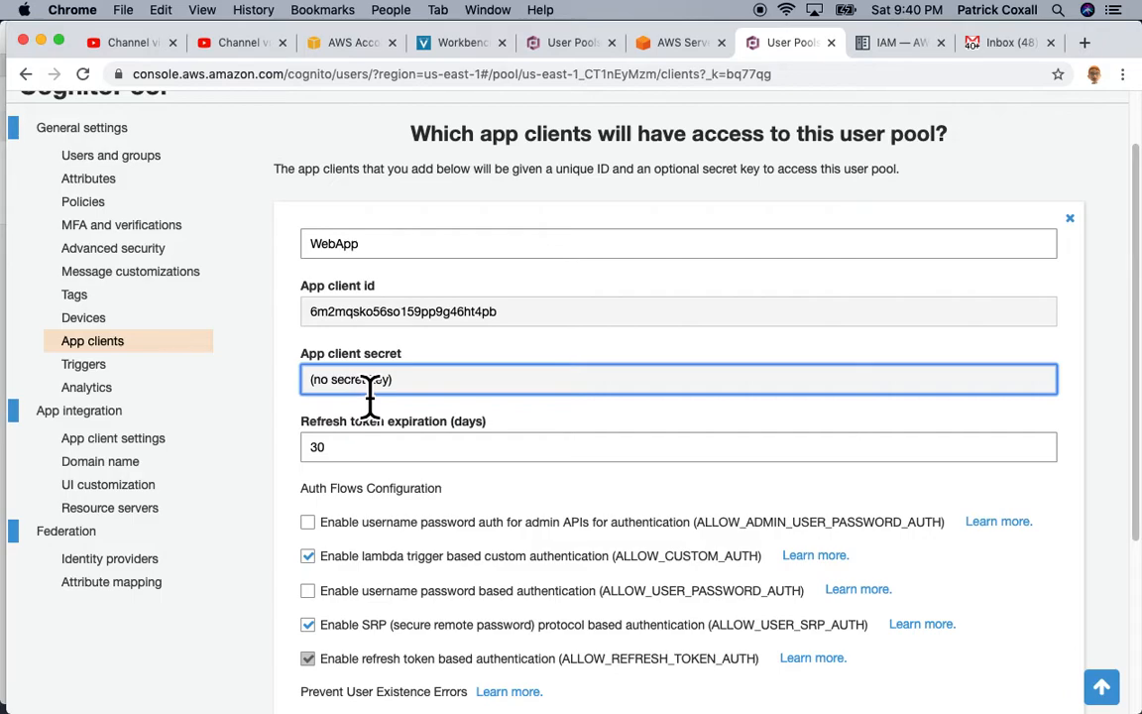
scroll(369, 396, down, 3)
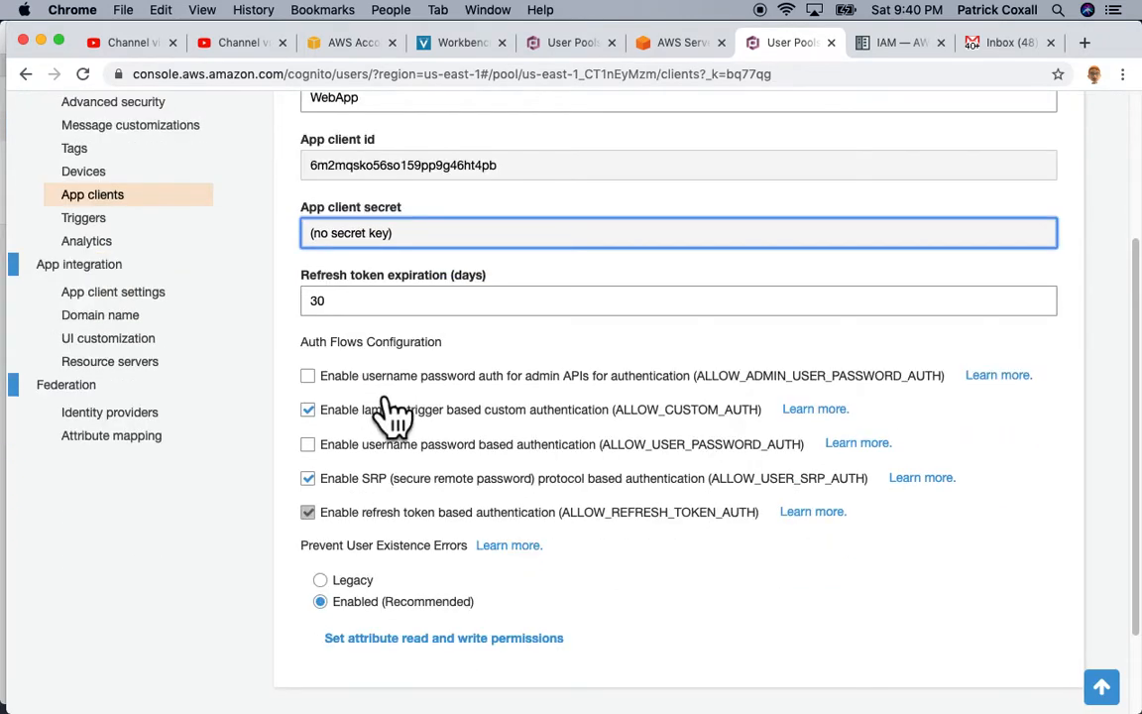
click(109, 313)
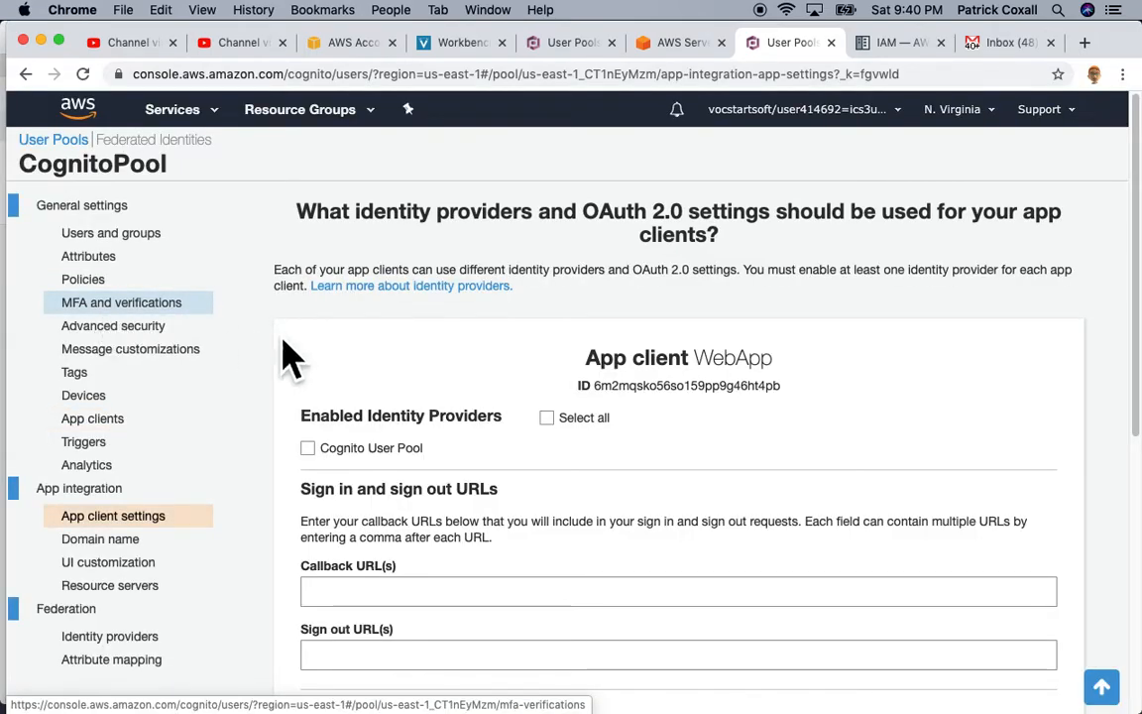
scroll(287, 357, down, 2)
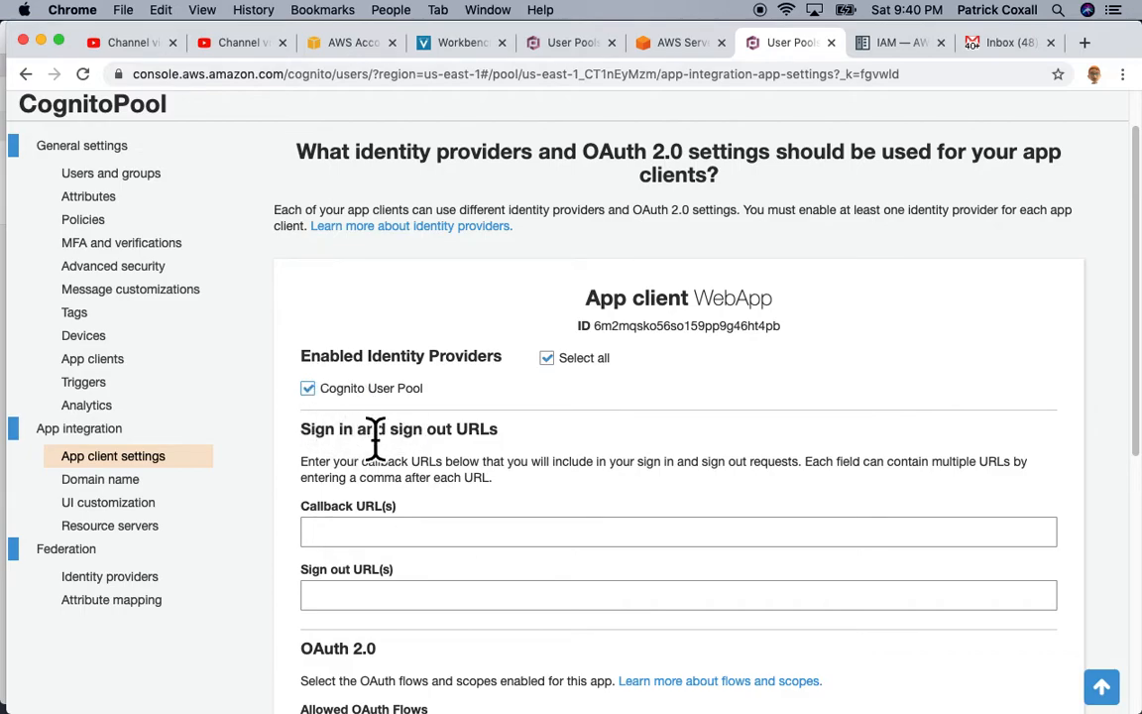
scroll(388, 426, down, 2)
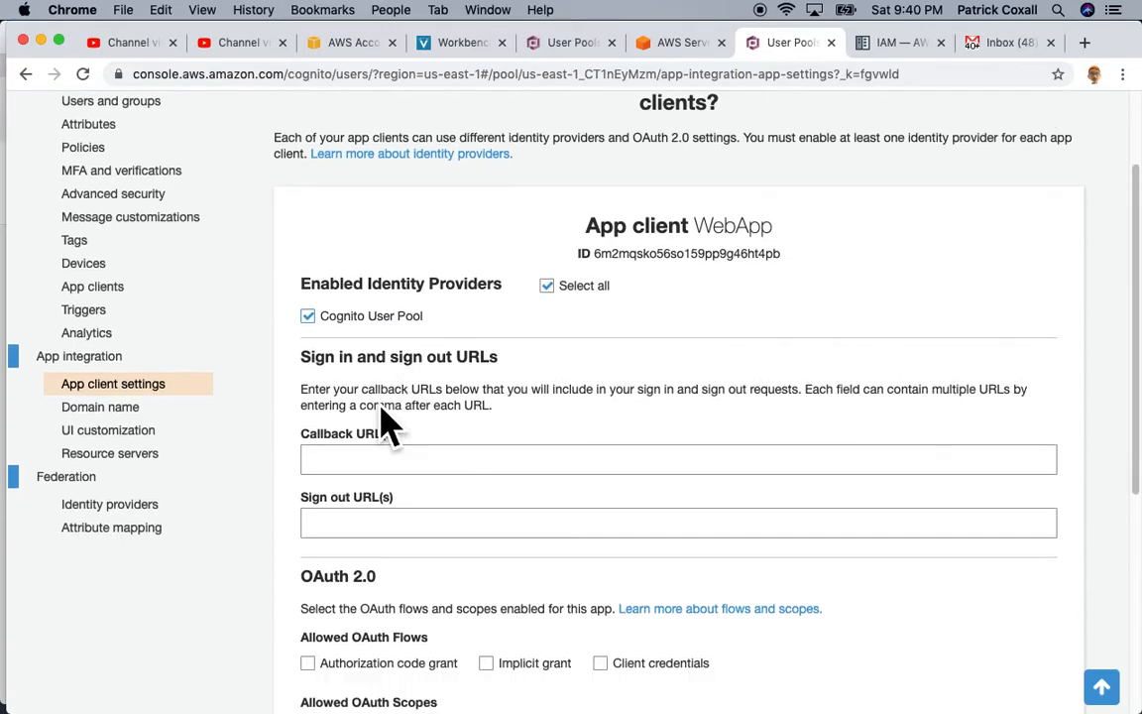
click(308, 458)
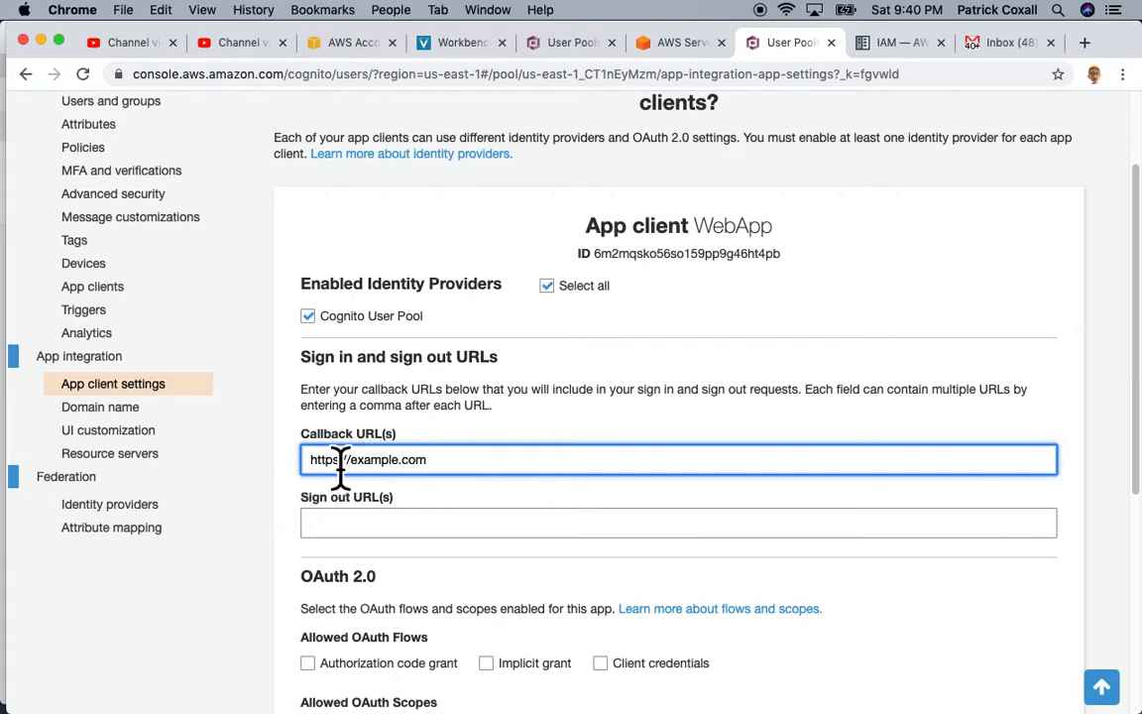
scroll(339, 468, down, 3)
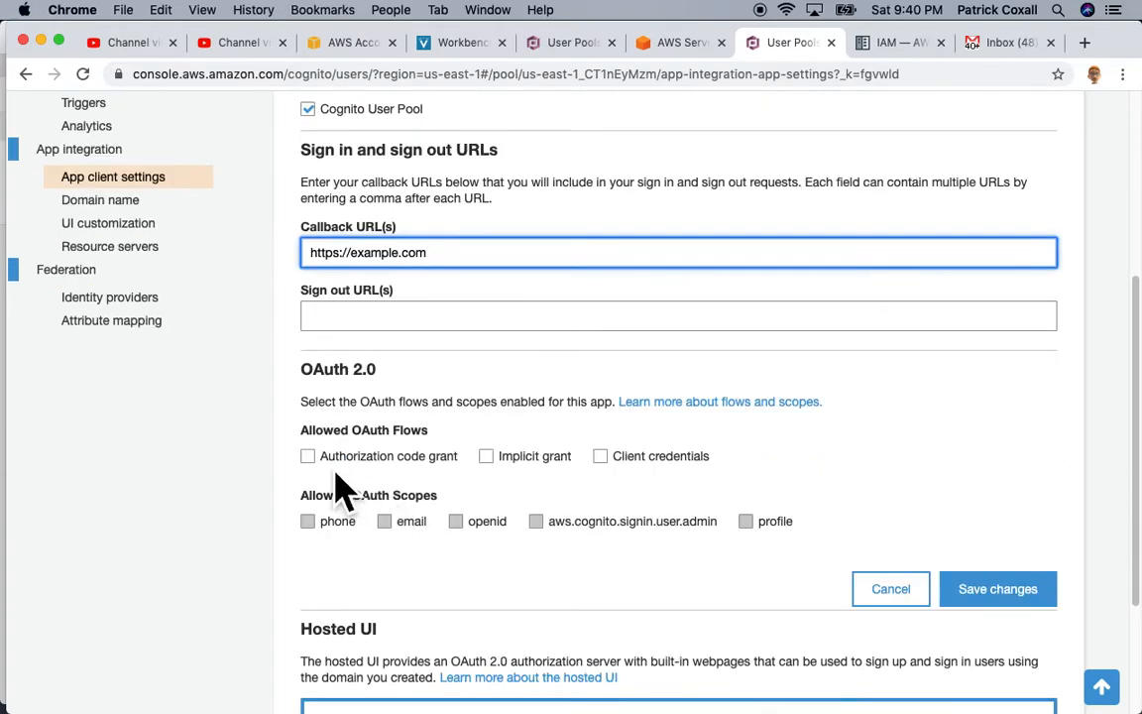
Step: Allow code and implicit grants plus phone, email, openid, aws.cognito.signin.user.admin and profile scopes, then save
click(325, 459)
click(486, 457)
click(308, 521)
click(385, 521)
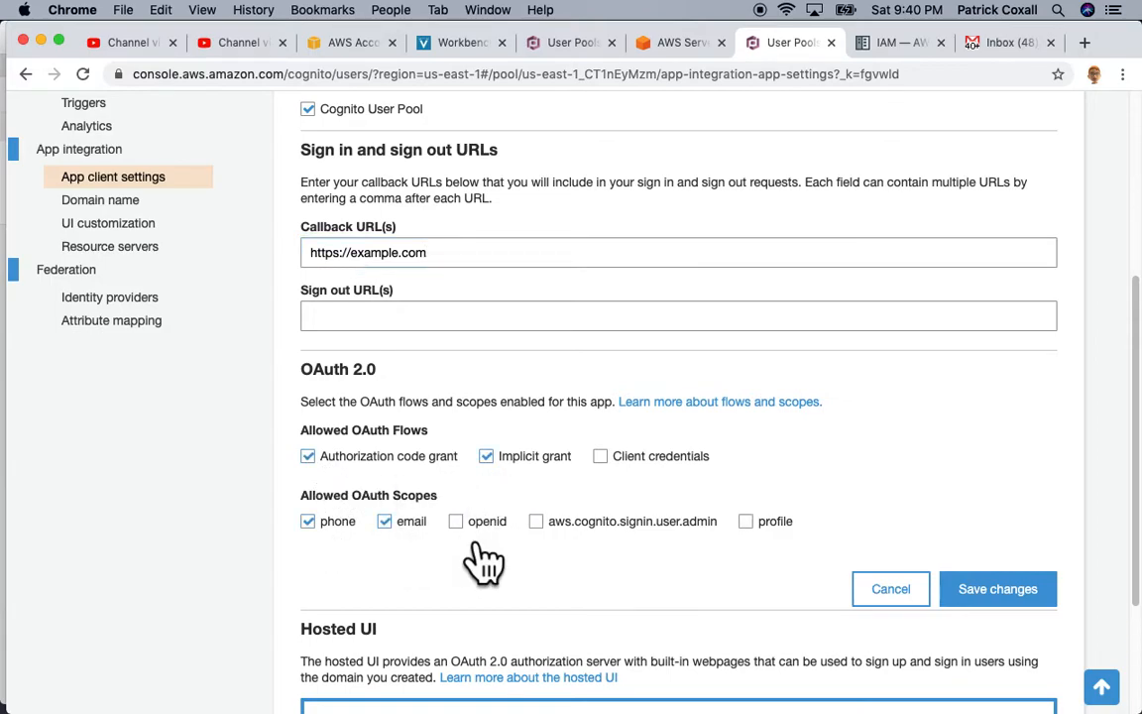
click(456, 522)
click(536, 521)
click(769, 522)
scroll(967, 536, down, 1)
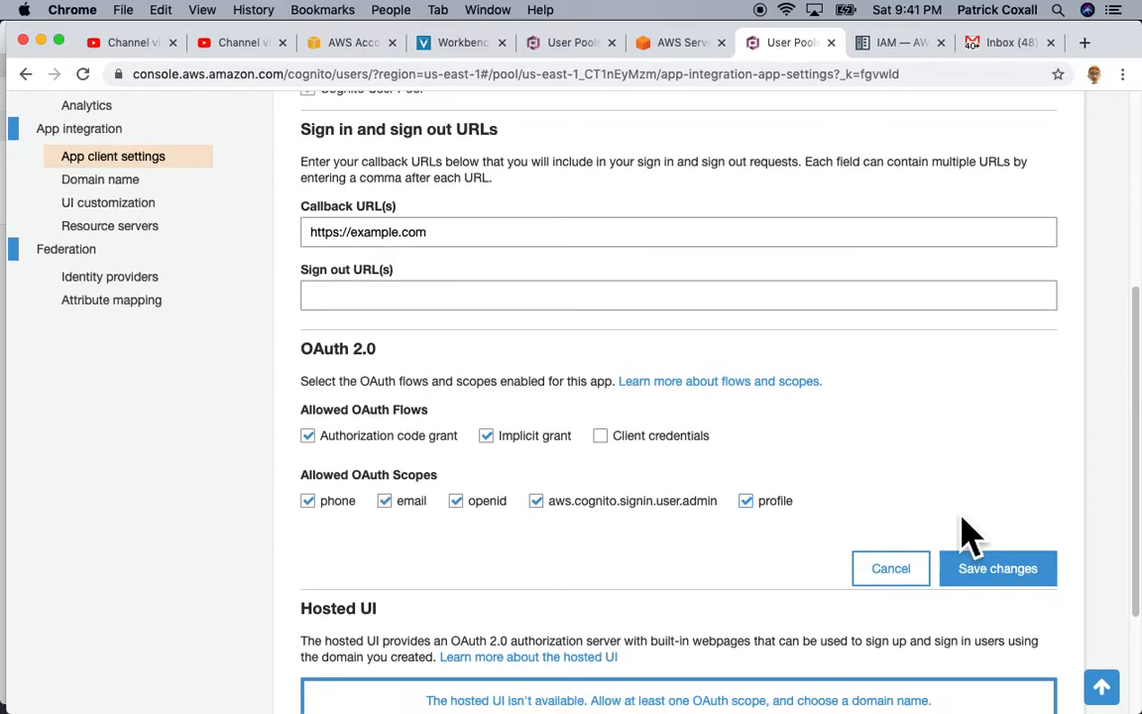
click(1052, 583)
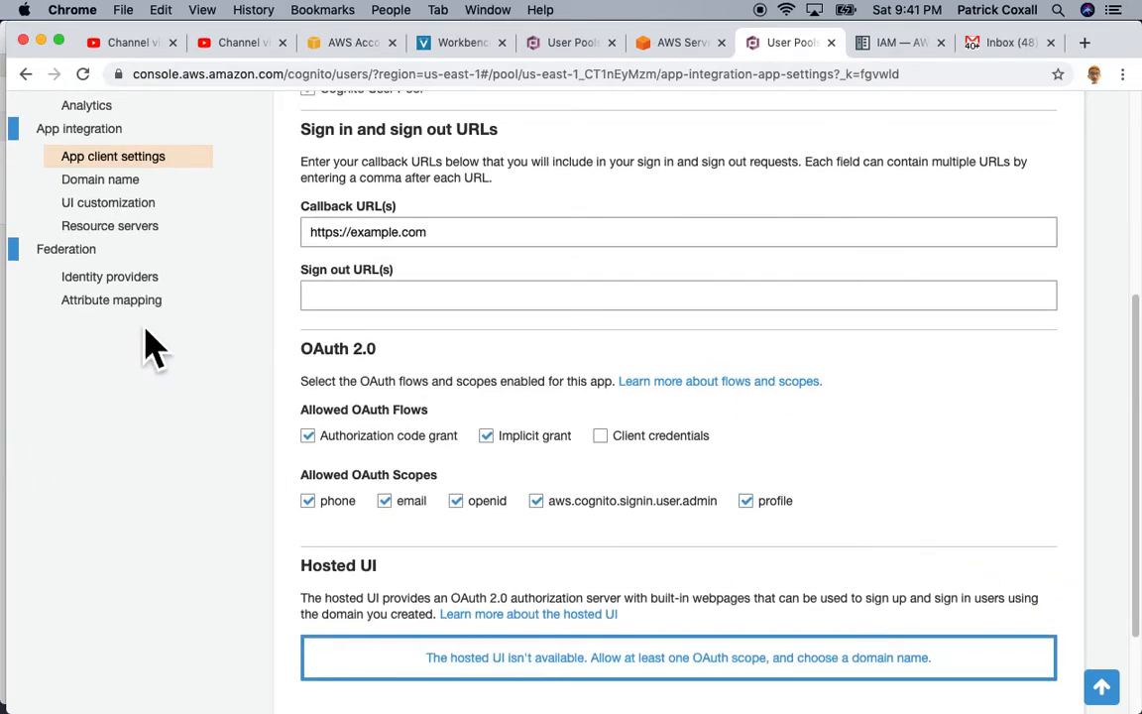
click(103, 188)
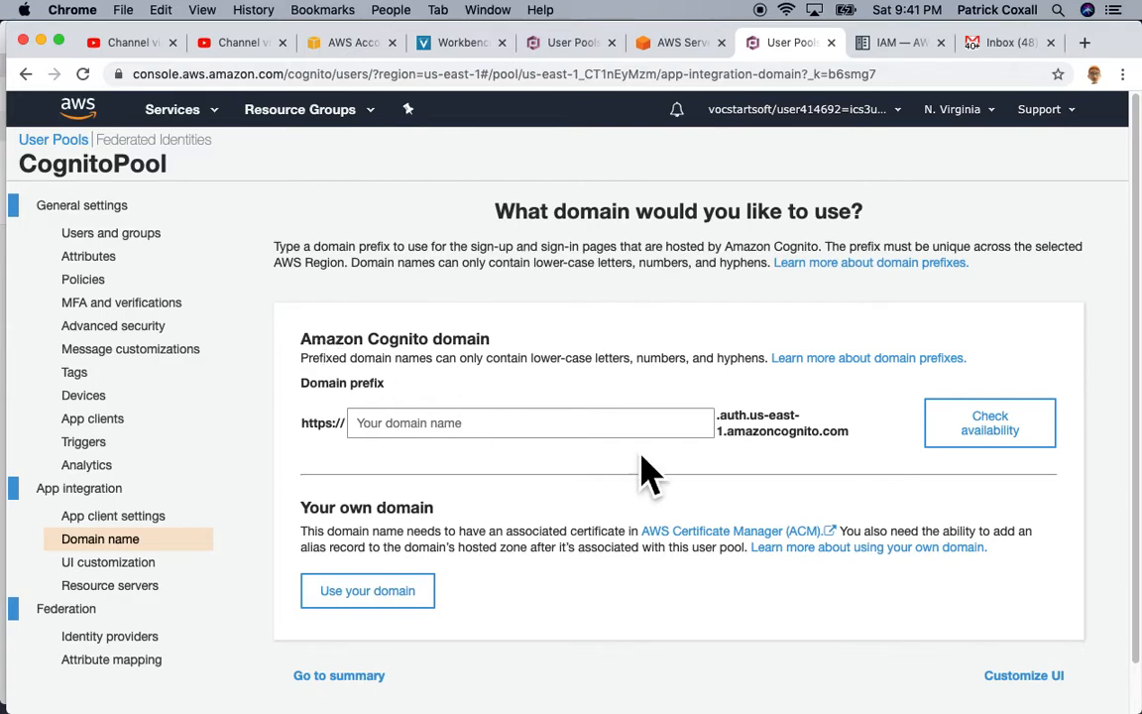
Step: Enter a 'Web-app' domain prefix and check availability, which fails because of the capital letter
drag(850, 433, 726, 415)
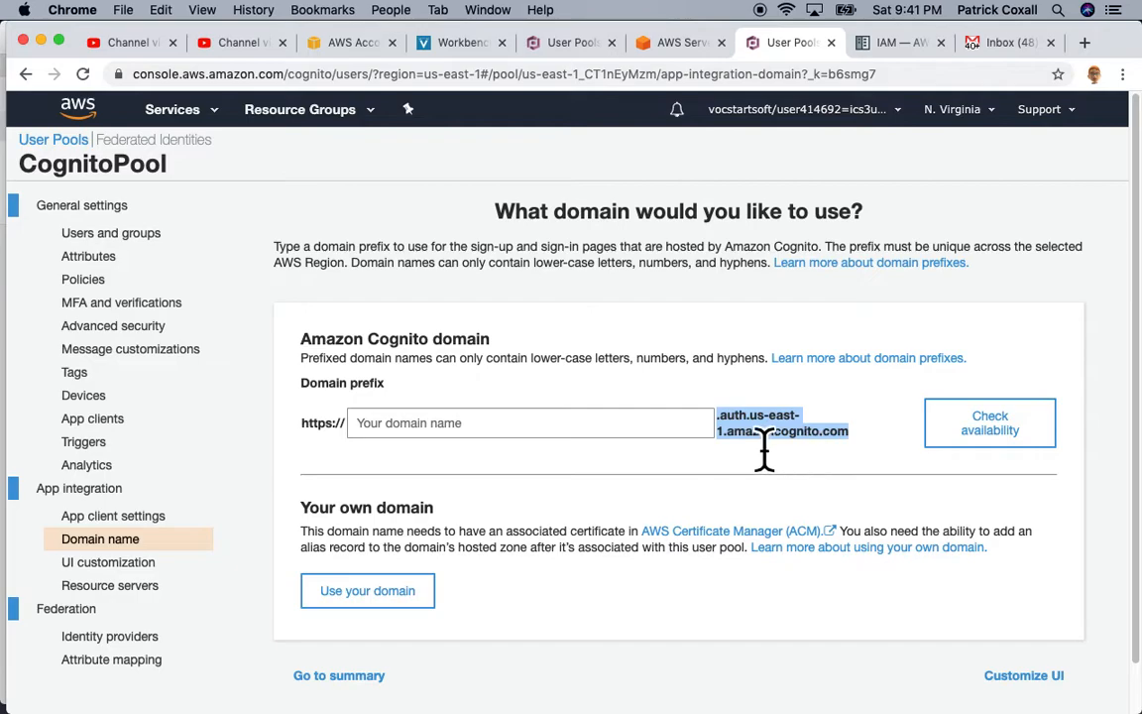
click(352, 433)
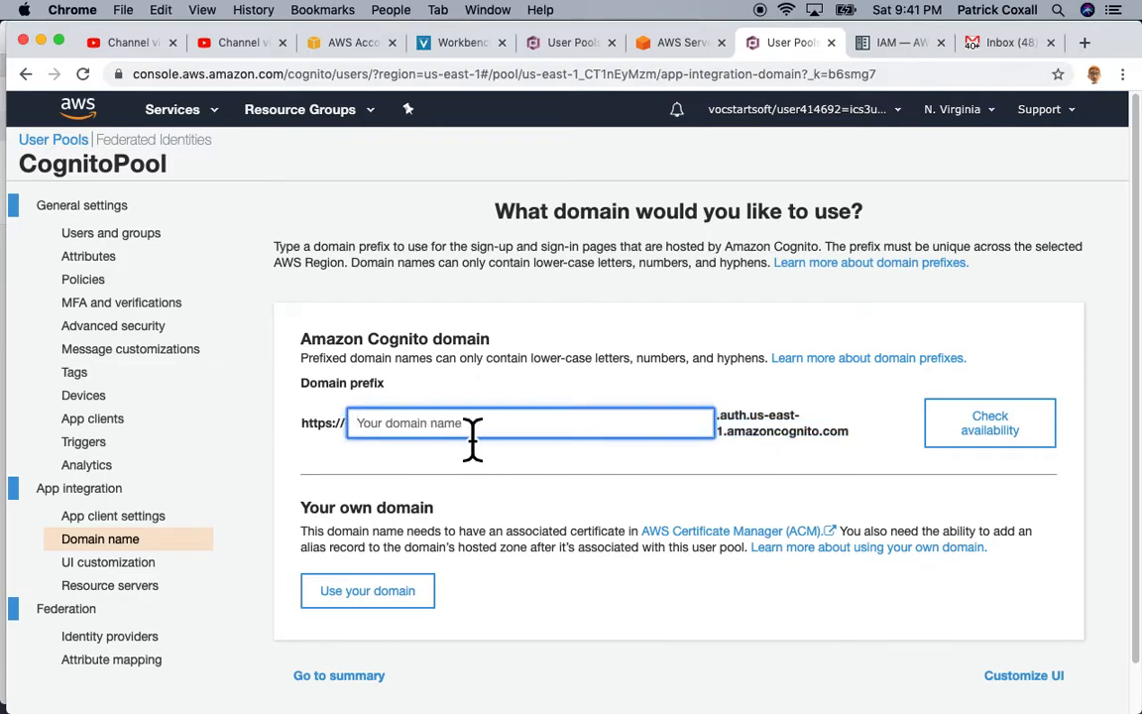
text(w)
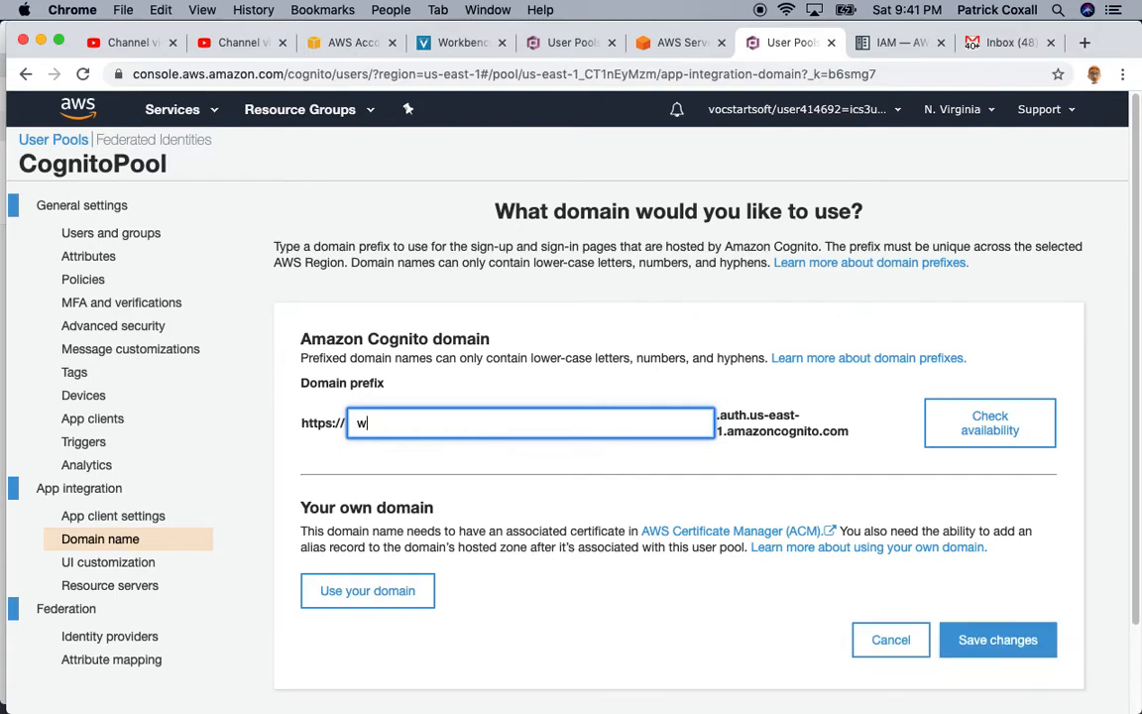
key(BackSpace)
text(Web-app-Num1)
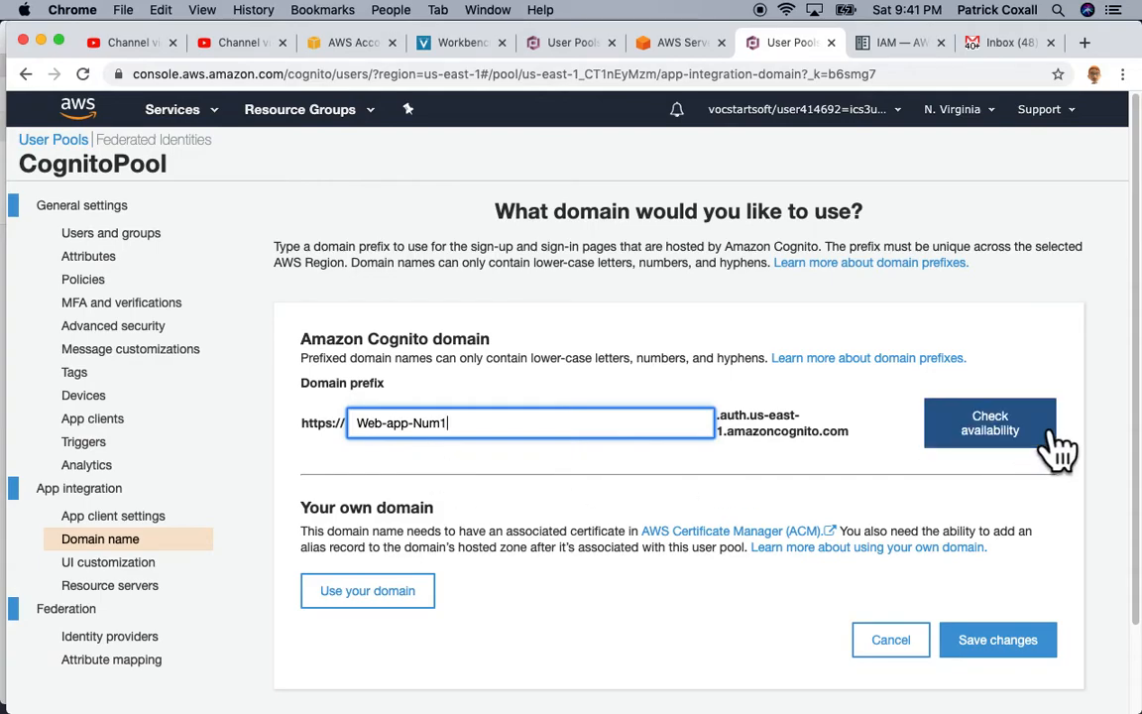
click(1003, 442)
drag(742, 319, 851, 330)
click(954, 322)
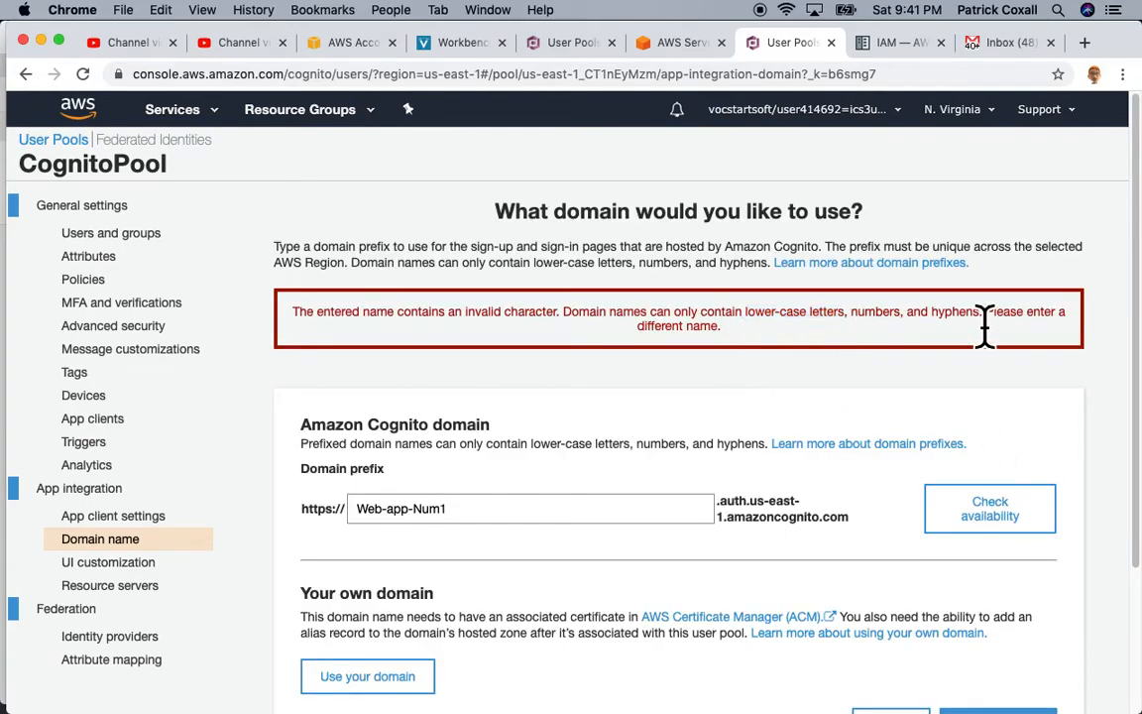
scroll(369, 408, down, 1)
Step: Change the prefix to lowercase web-app-num1, confirm it is available, and save the domain
click(364, 503)
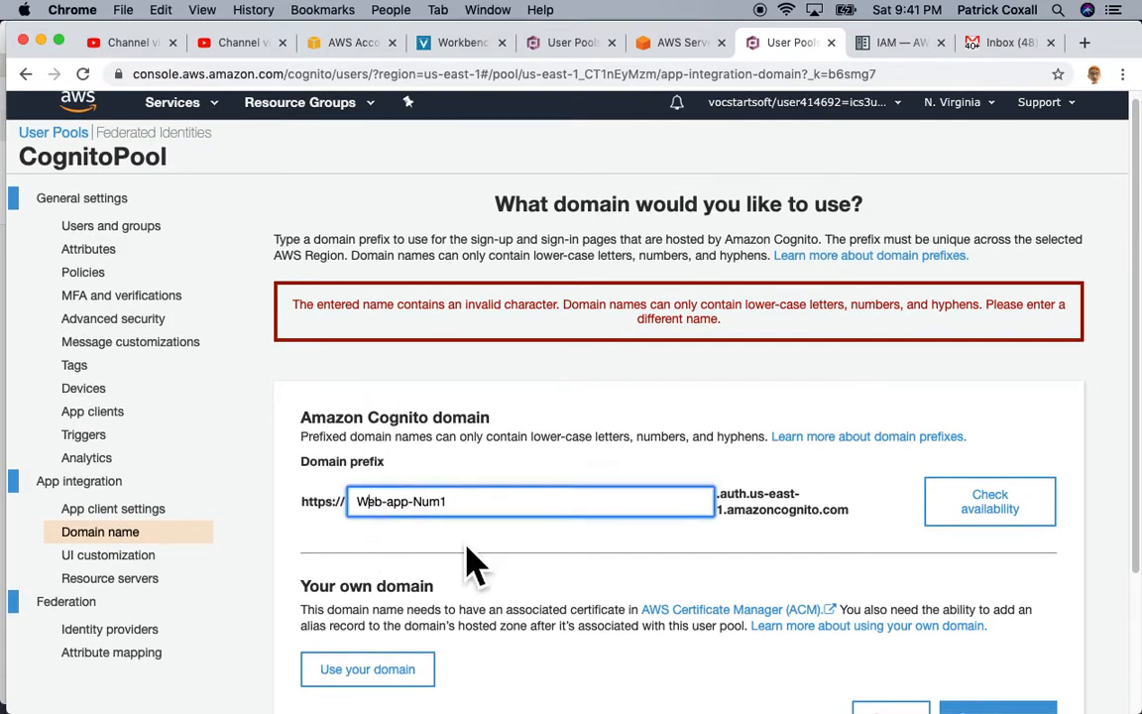
key(BackSpace)
text(w)
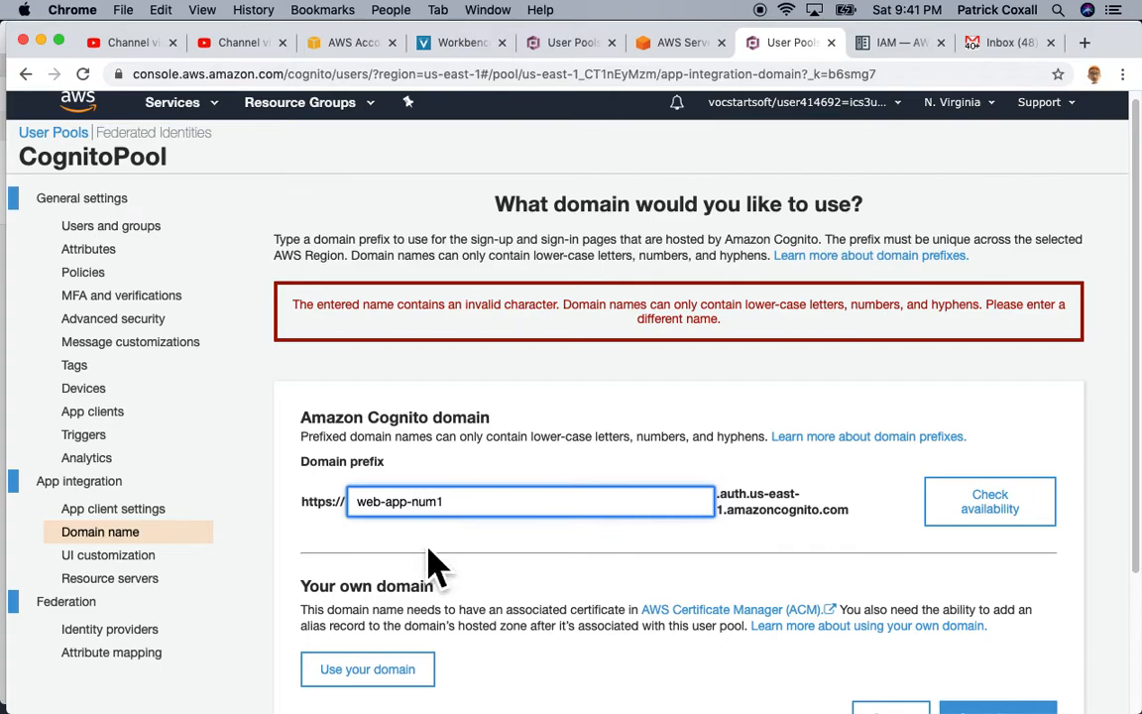
click(1030, 513)
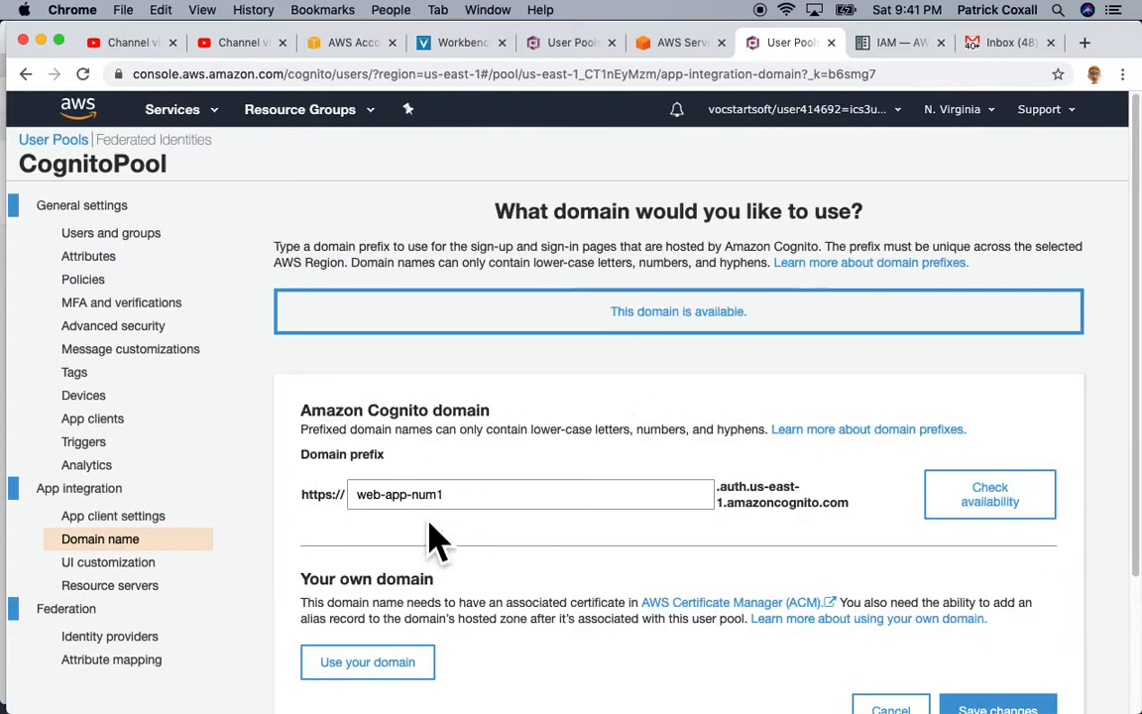
click(467, 507)
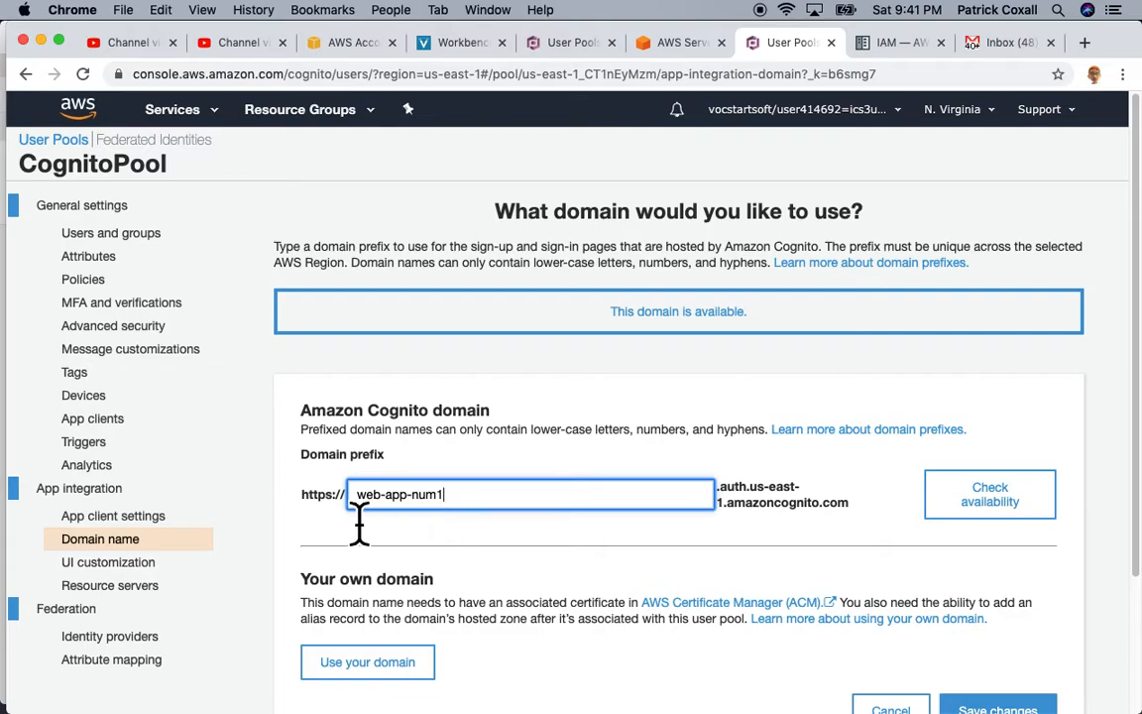
scroll(753, 526, down, 3)
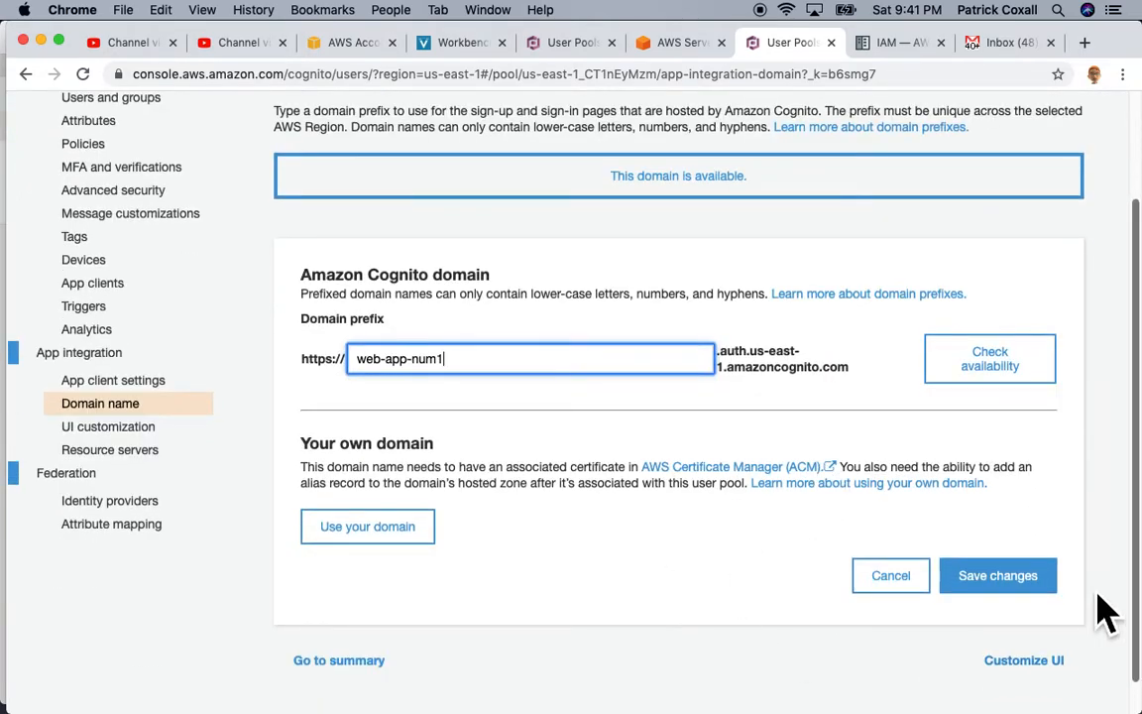
click(1028, 592)
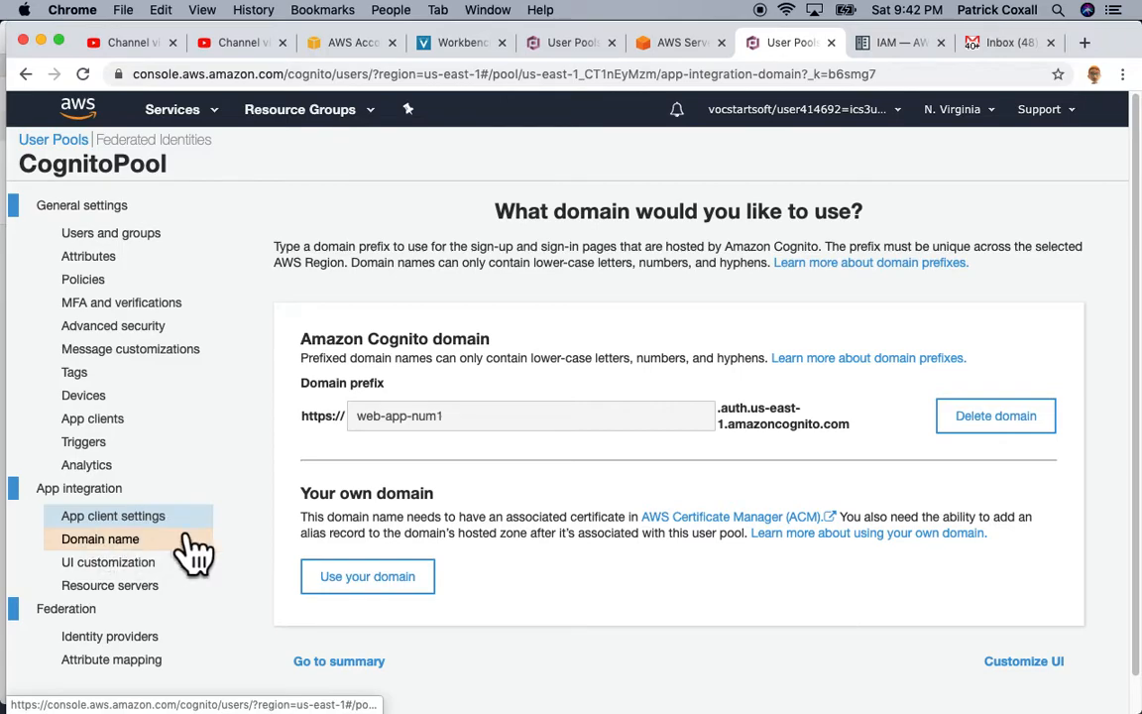
Step: Launch WebApp's Hosted UI sign-in page in a new tab after closing the failed login tab
click(178, 523)
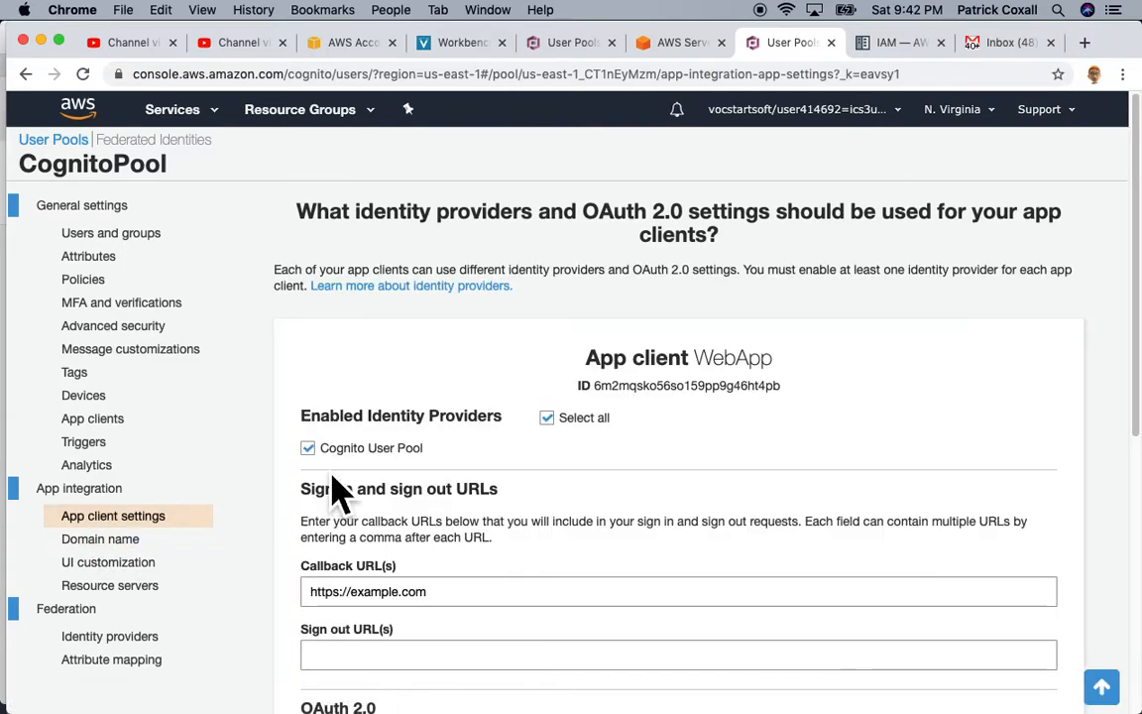
scroll(337, 488, down, 5)
drag(309, 448, 565, 590)
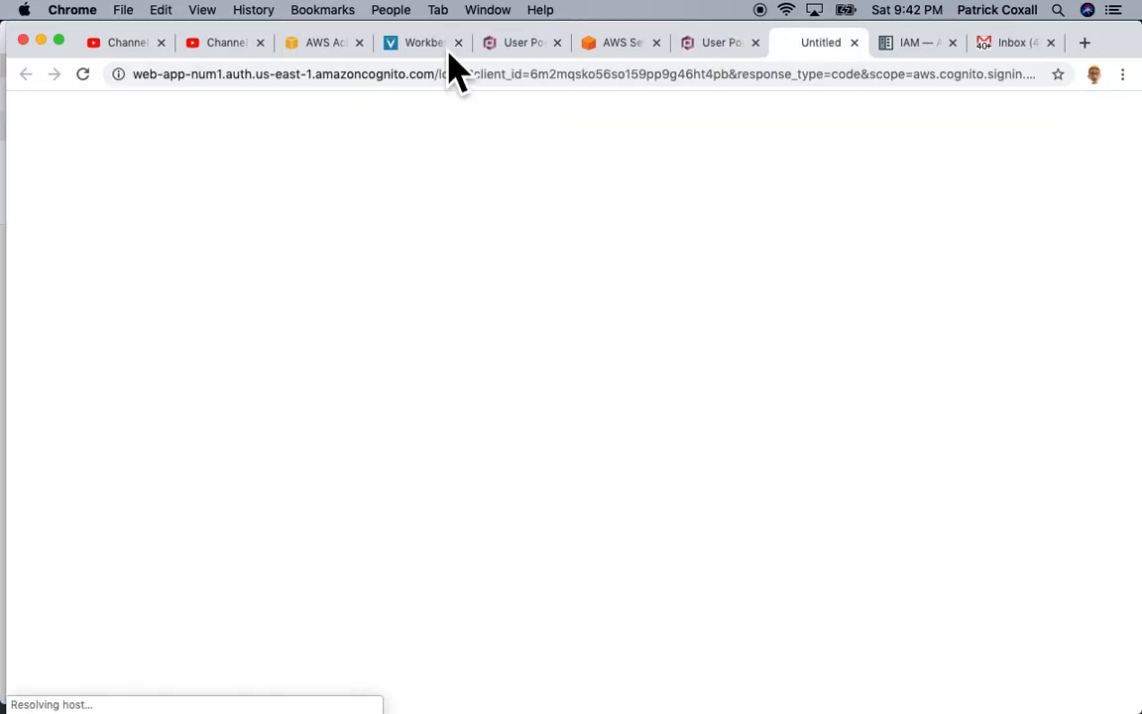
click(853, 42)
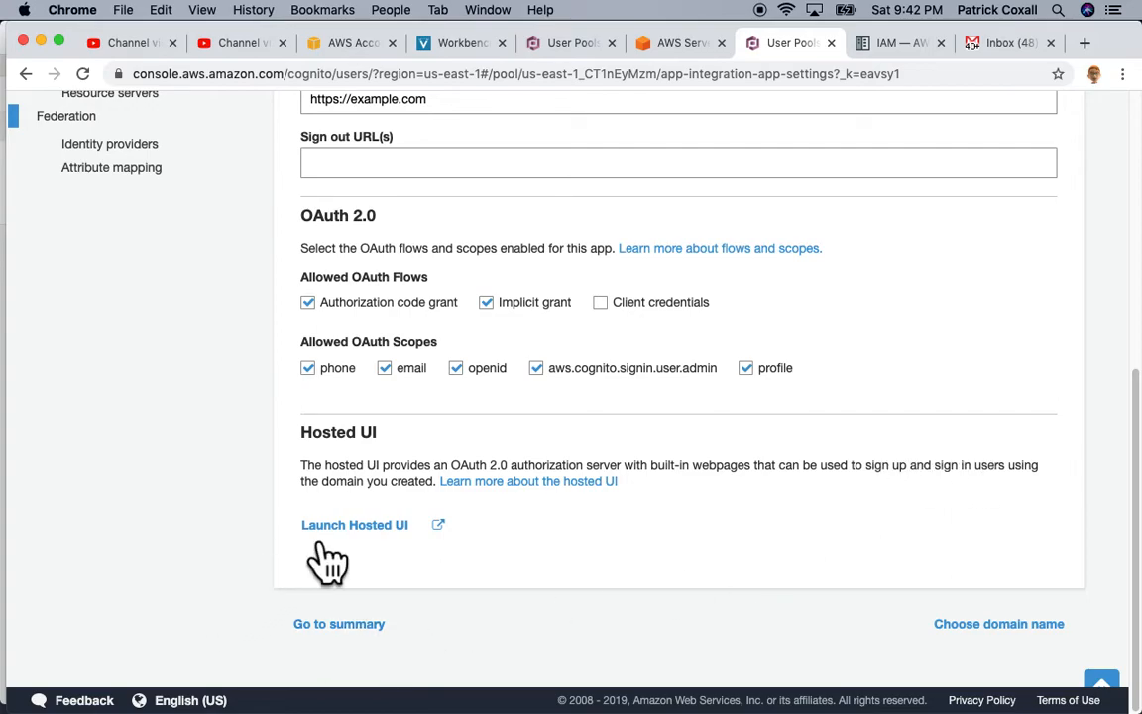
click(393, 541)
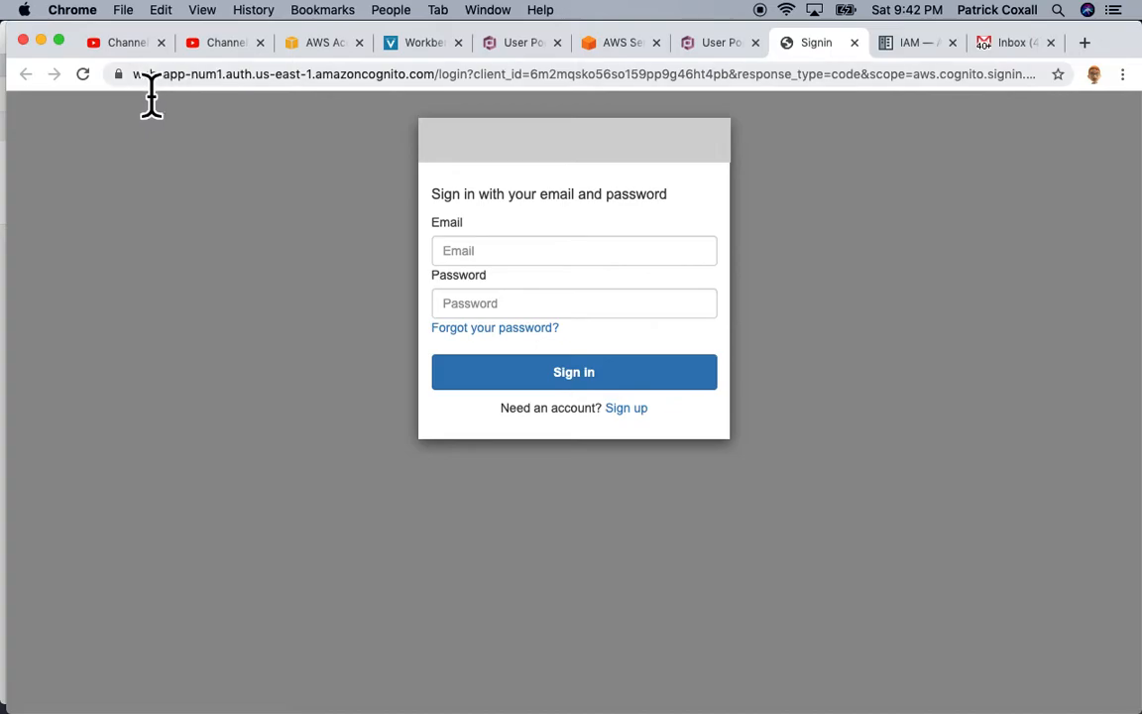
Step: Go to the 'Sign up with a new account' page and select its full URL
drag(131, 75, 231, 94)
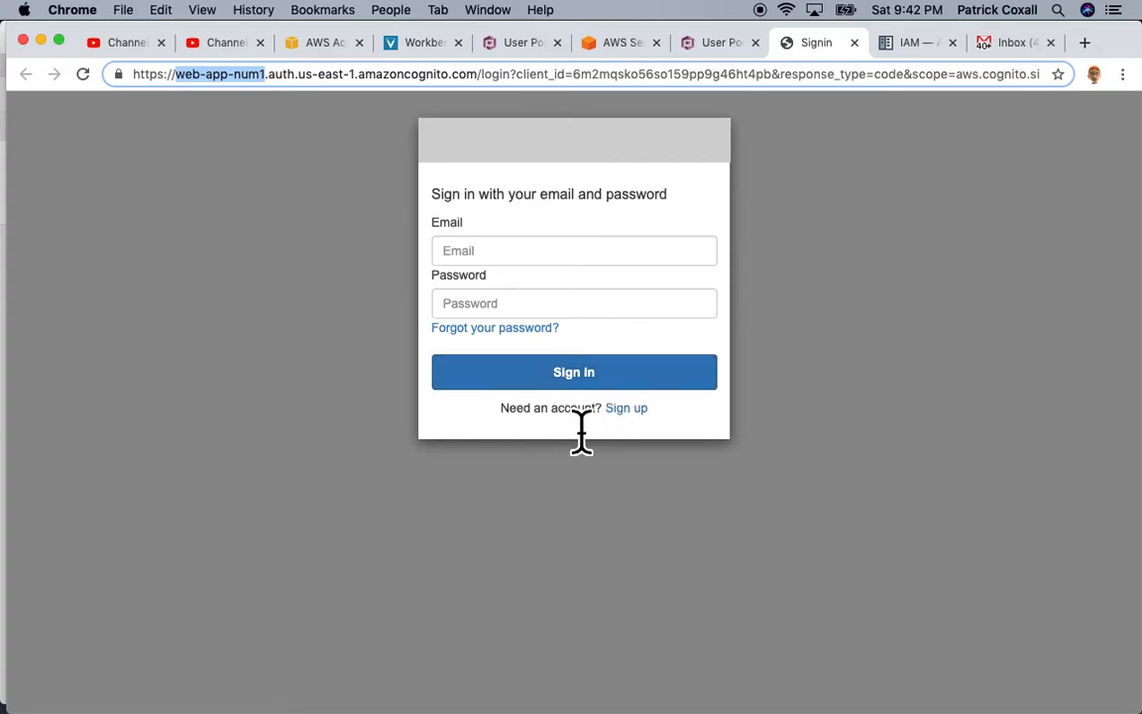
click(651, 424)
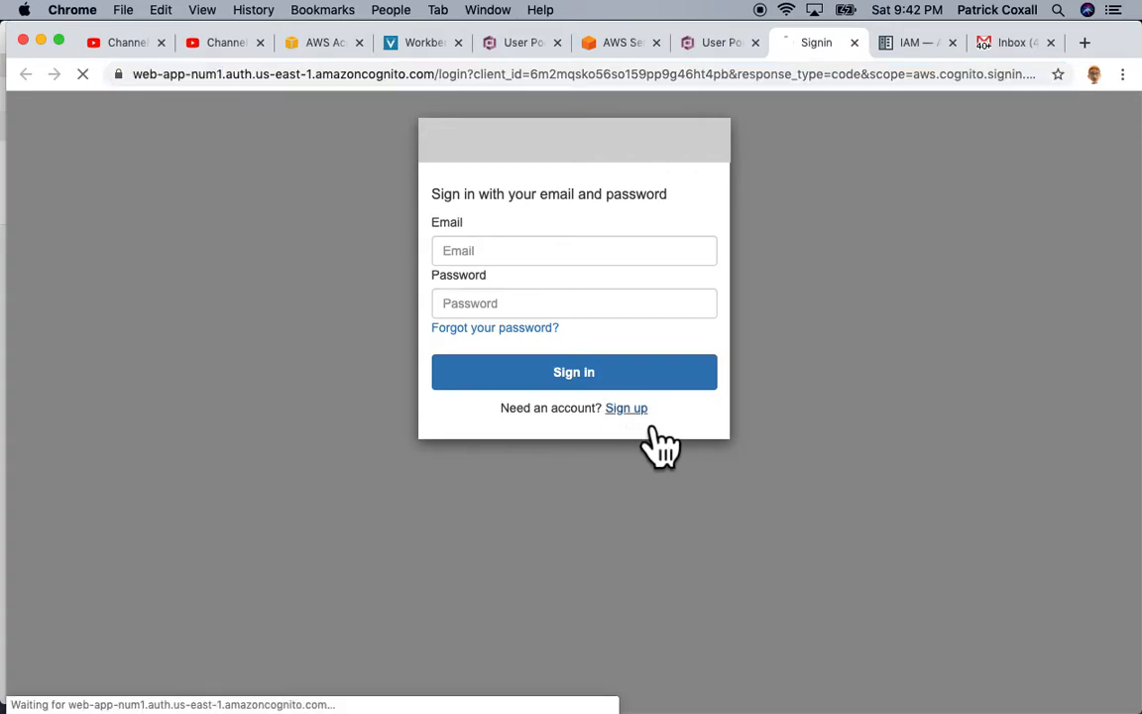
drag(434, 201, 586, 218)
click(287, 79)
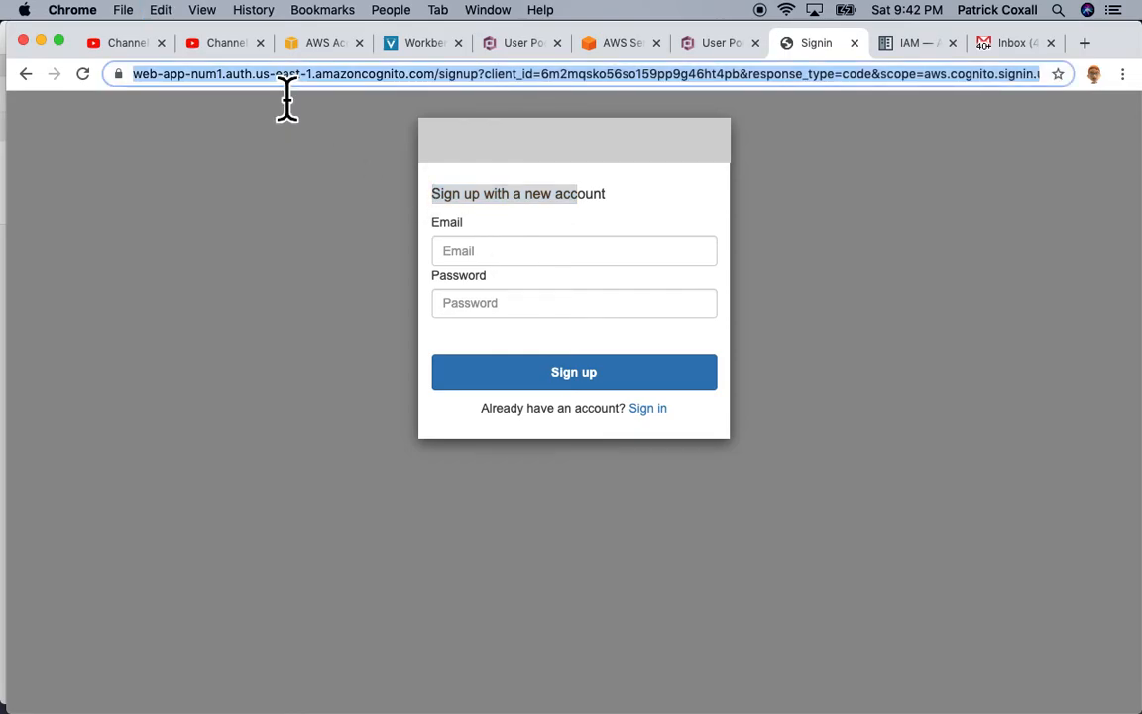
Step: Start a link before Sign up on line 7 with href set to the pasted sign-up URL
click(622, 45)
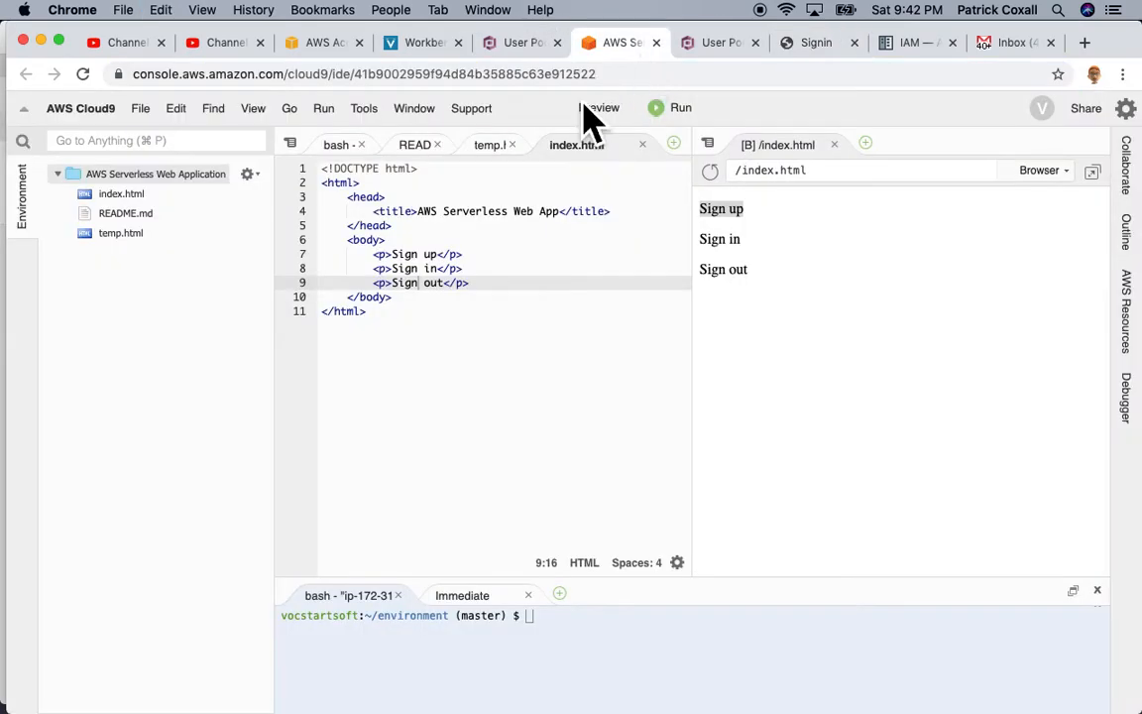
click(393, 255)
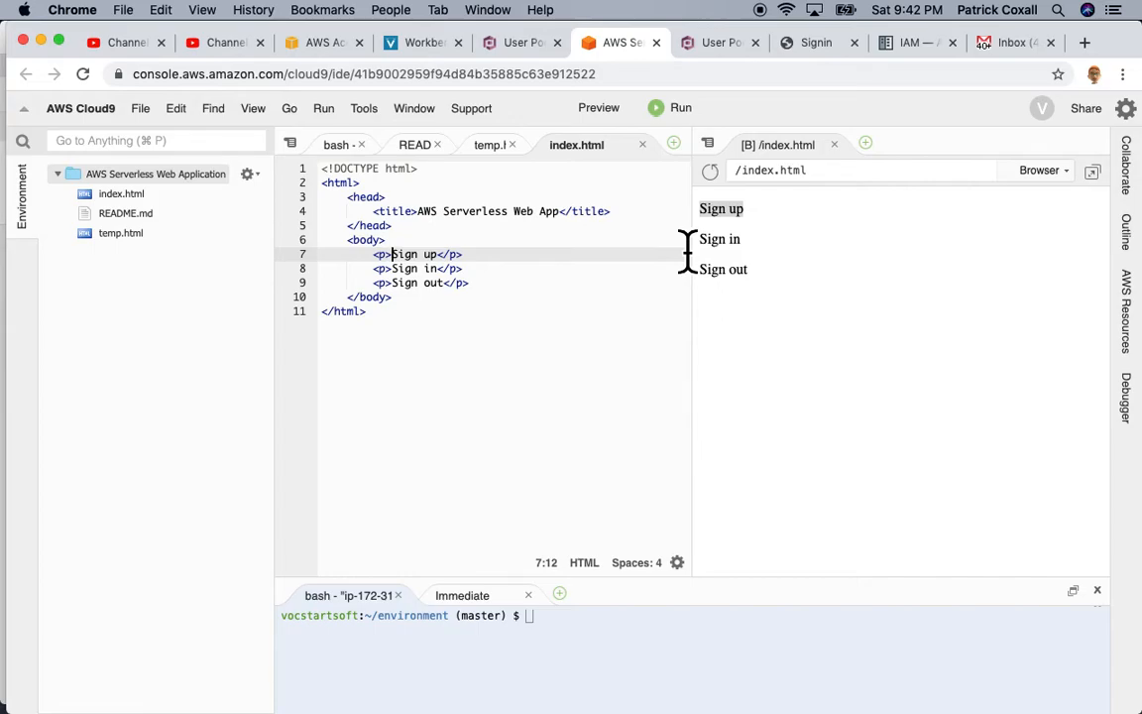
text(<a hfr)
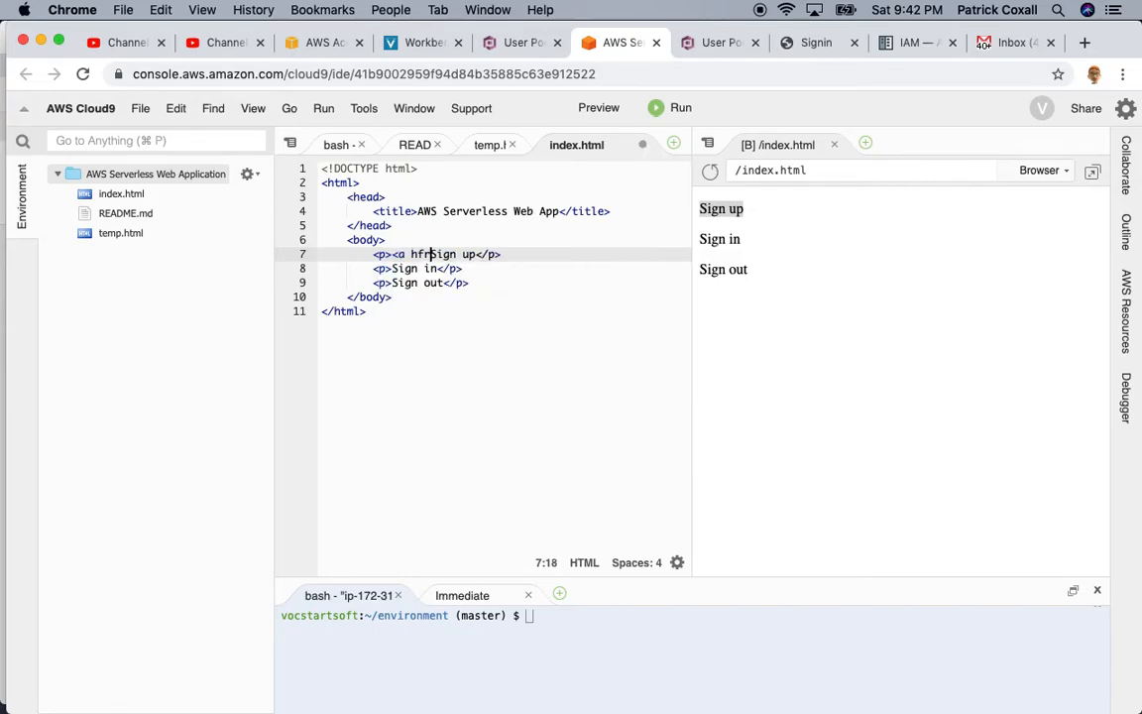
key(BackSpace)
key(BackSpace)
text(ref=")
key(super+v)
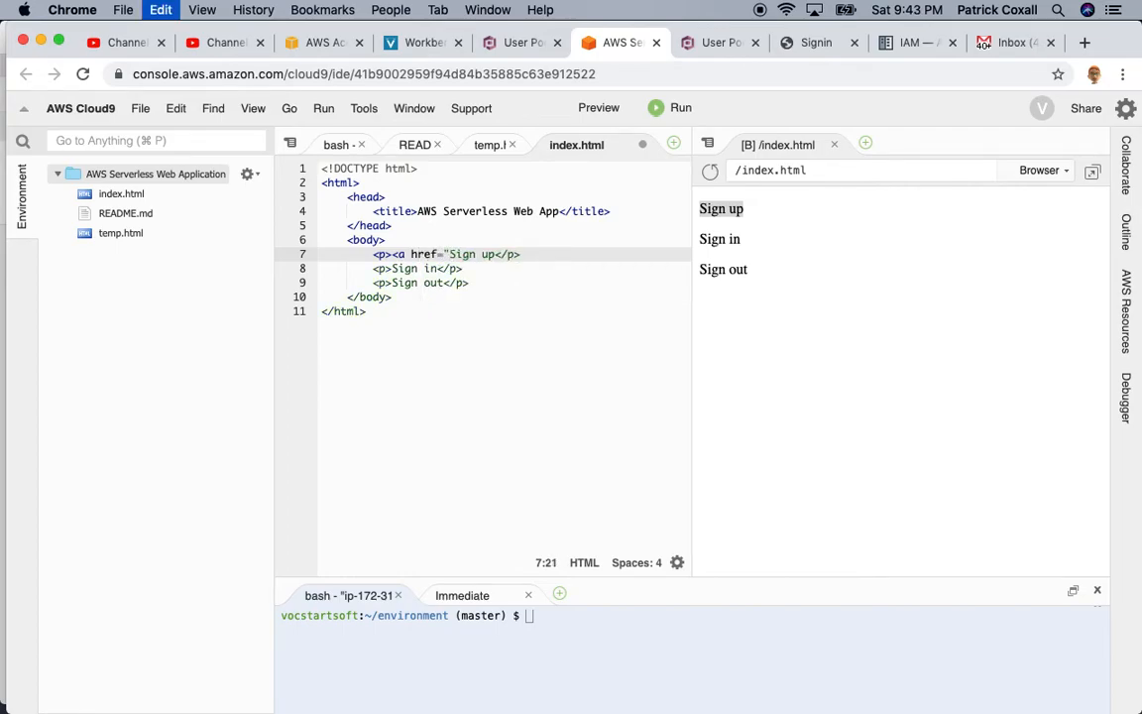
text(")
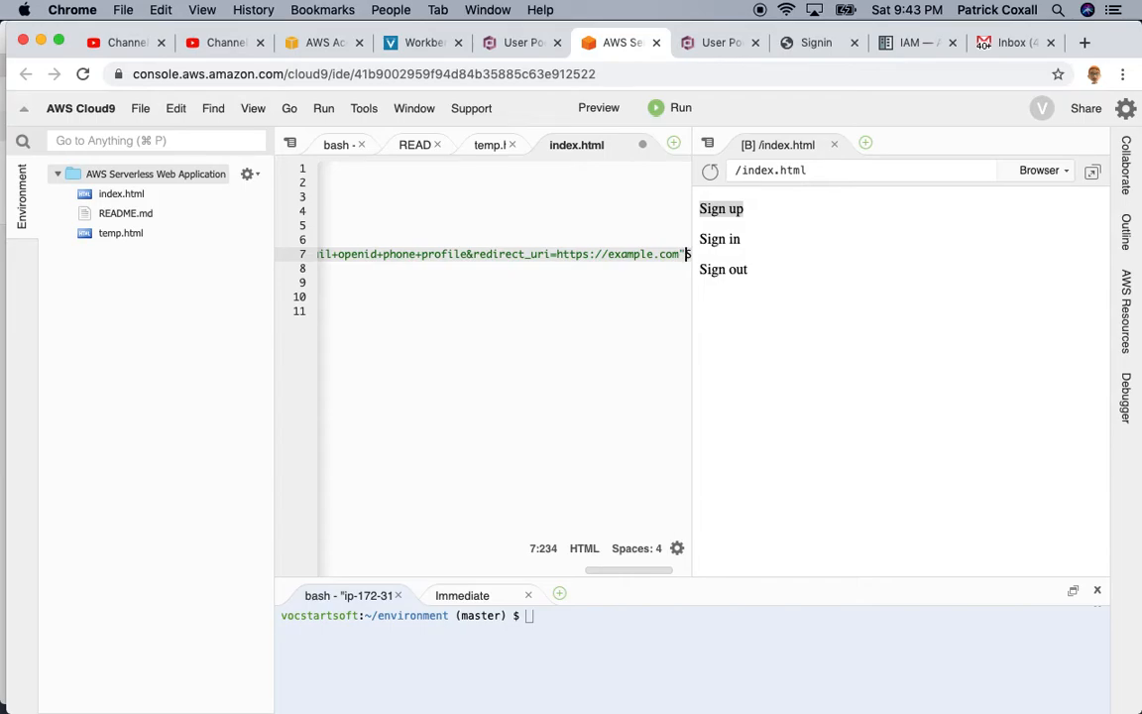
Step: Close the anchor with </a> after the Sign up text, fixing the misplaced closing tag
text(></a)
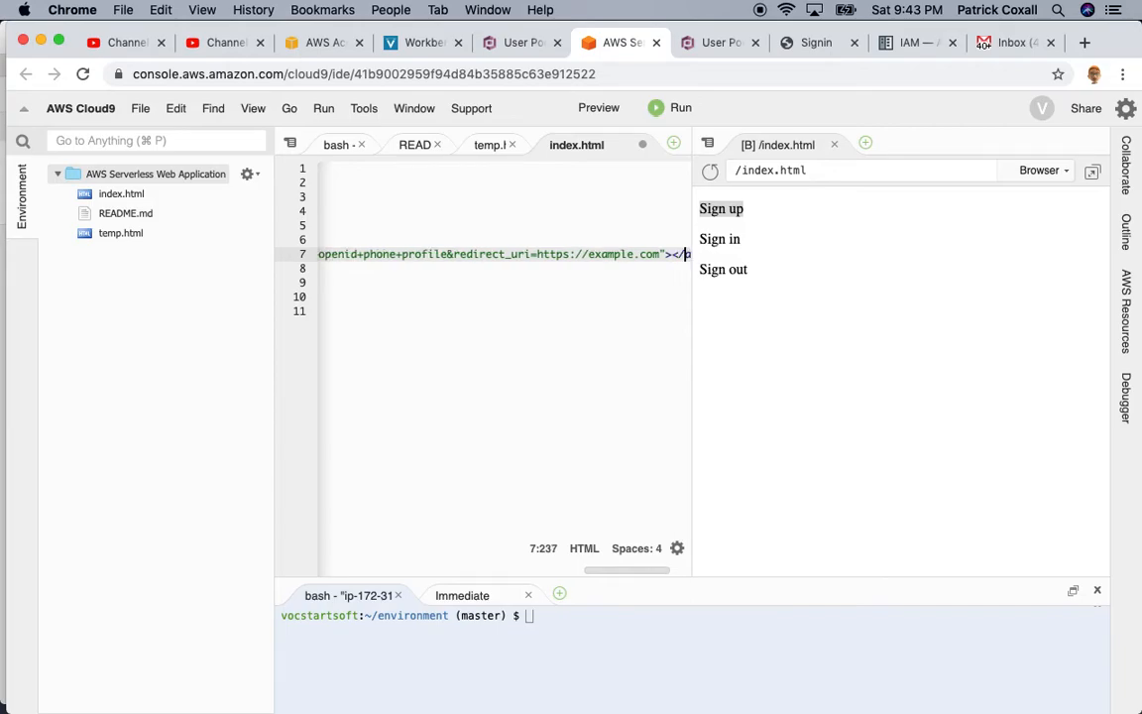
key(Right)
key(Right)
key(Right)
key(Right)
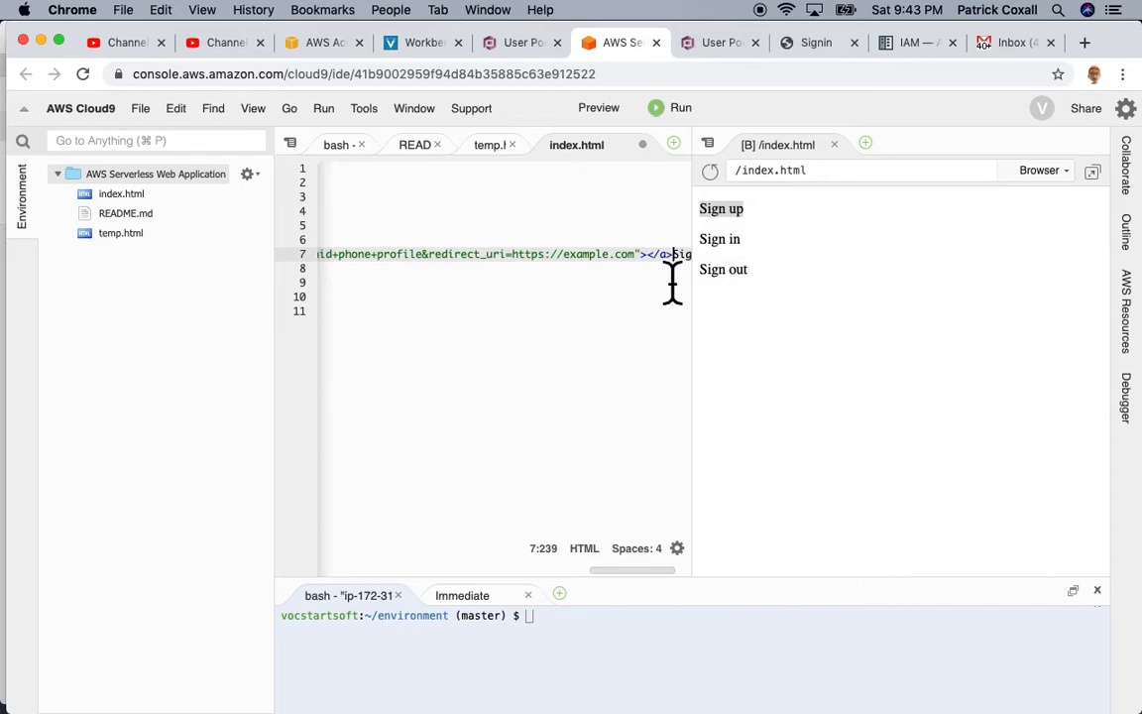
key(BackSpace)
key(BackSpace)
key(BackSpace)
key(Right)
key(Right)
key(Right)
text(</a)
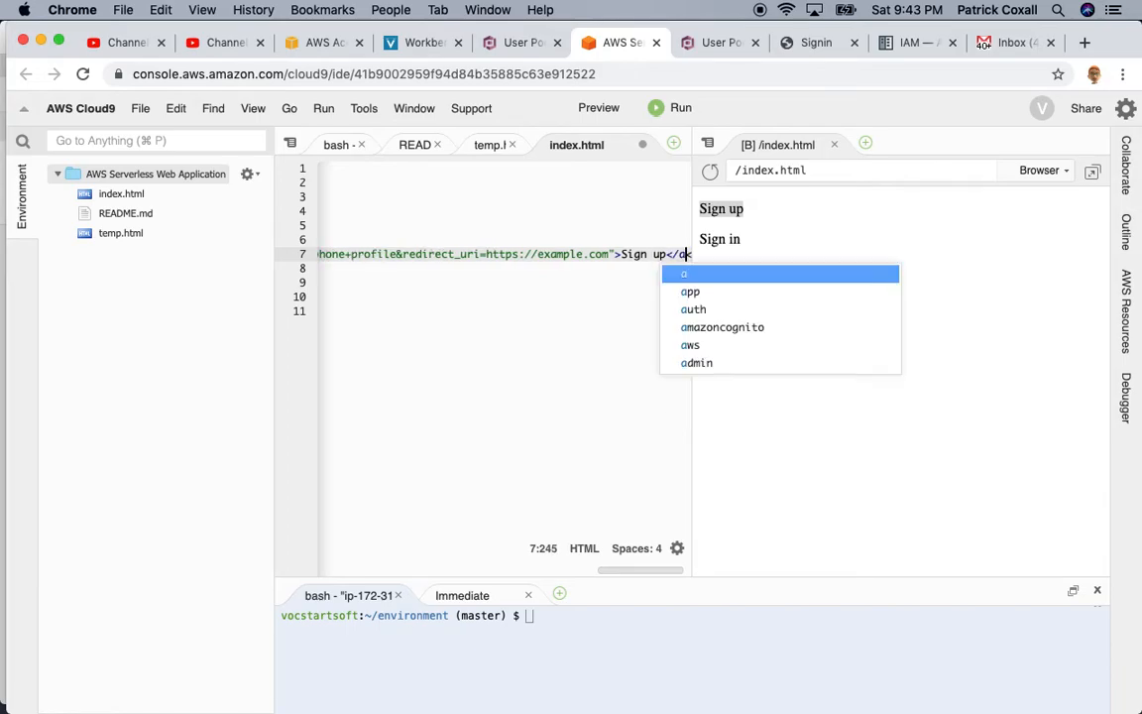
text(><)
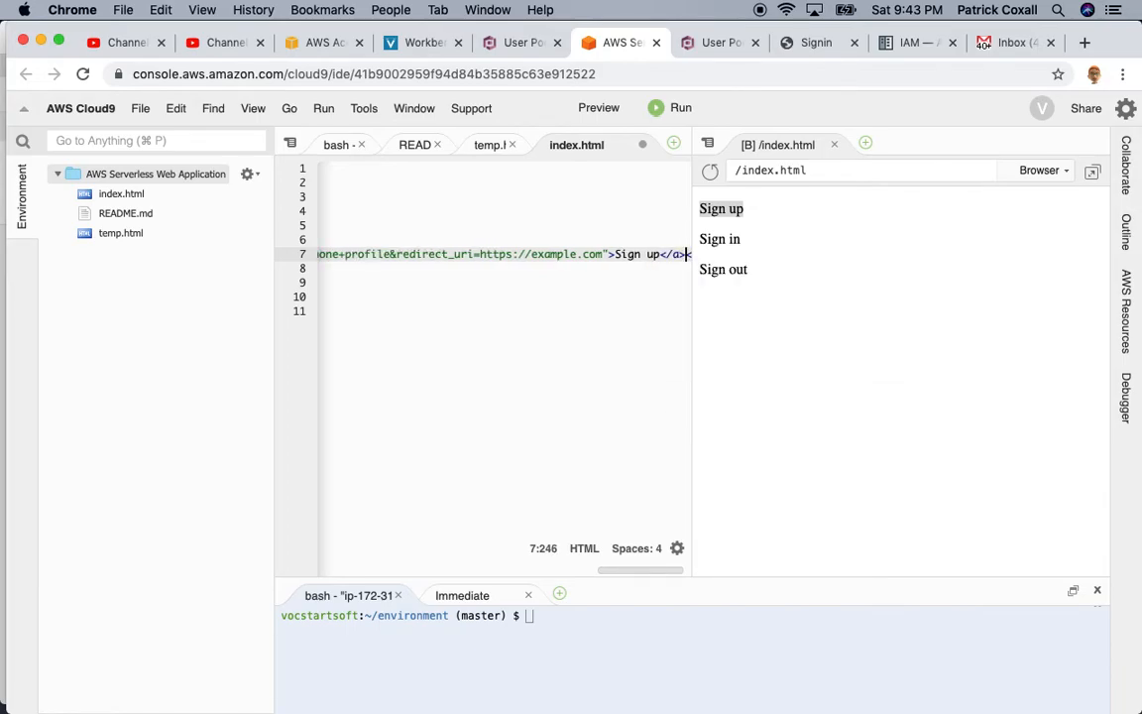
drag(639, 572, 332, 573)
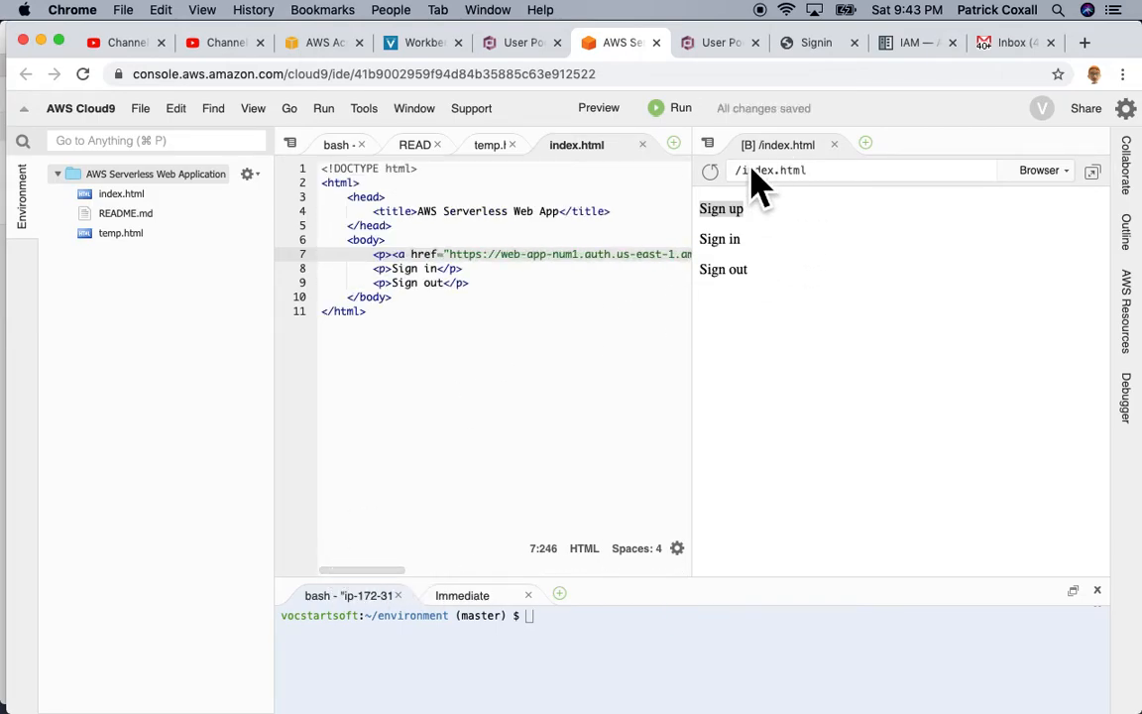
Step: Reload the index.html preview, try the Sign up link, and reload after the refused connection
click(721, 205)
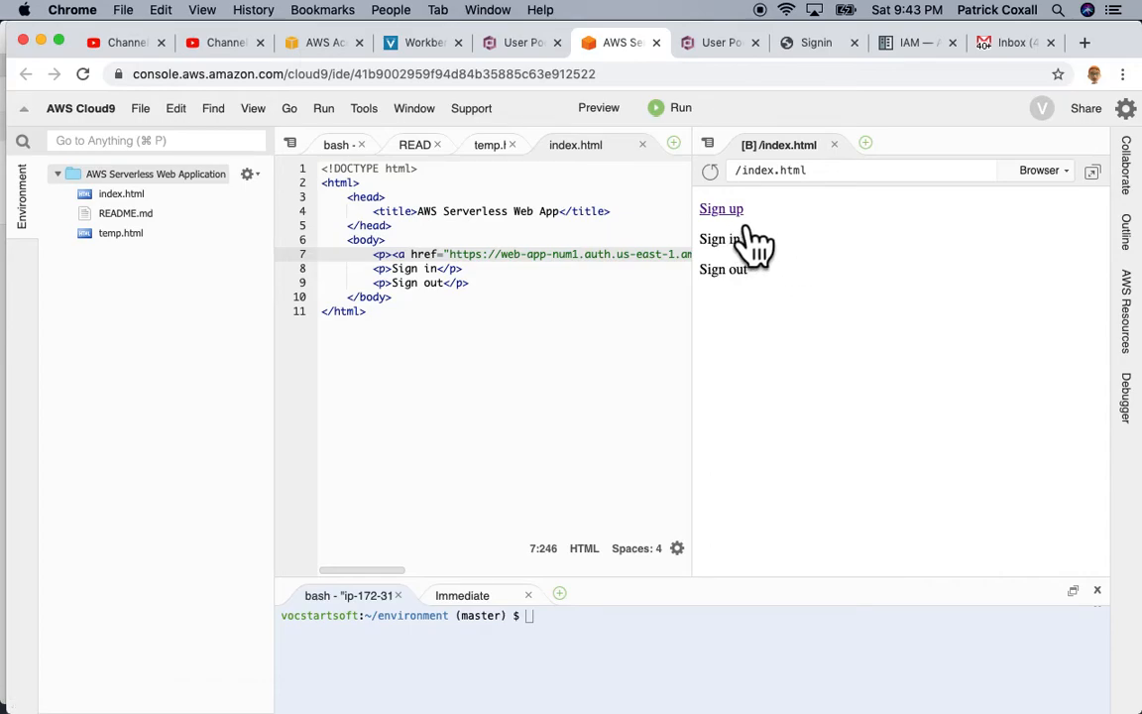
click(745, 228)
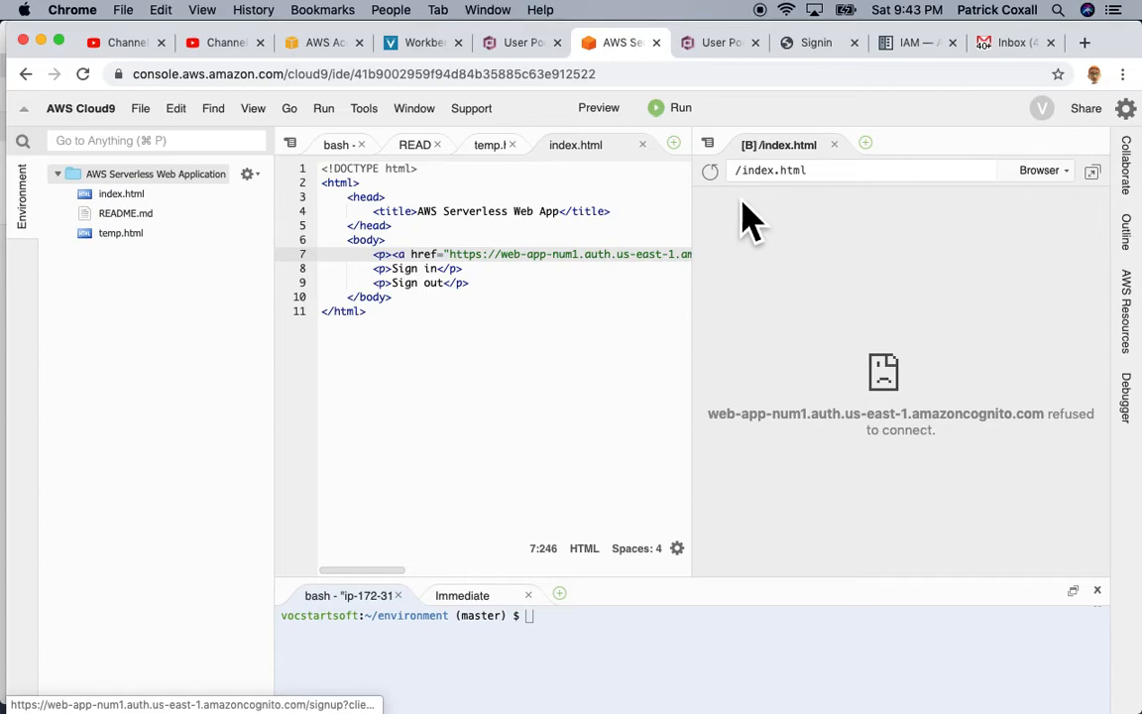
click(712, 173)
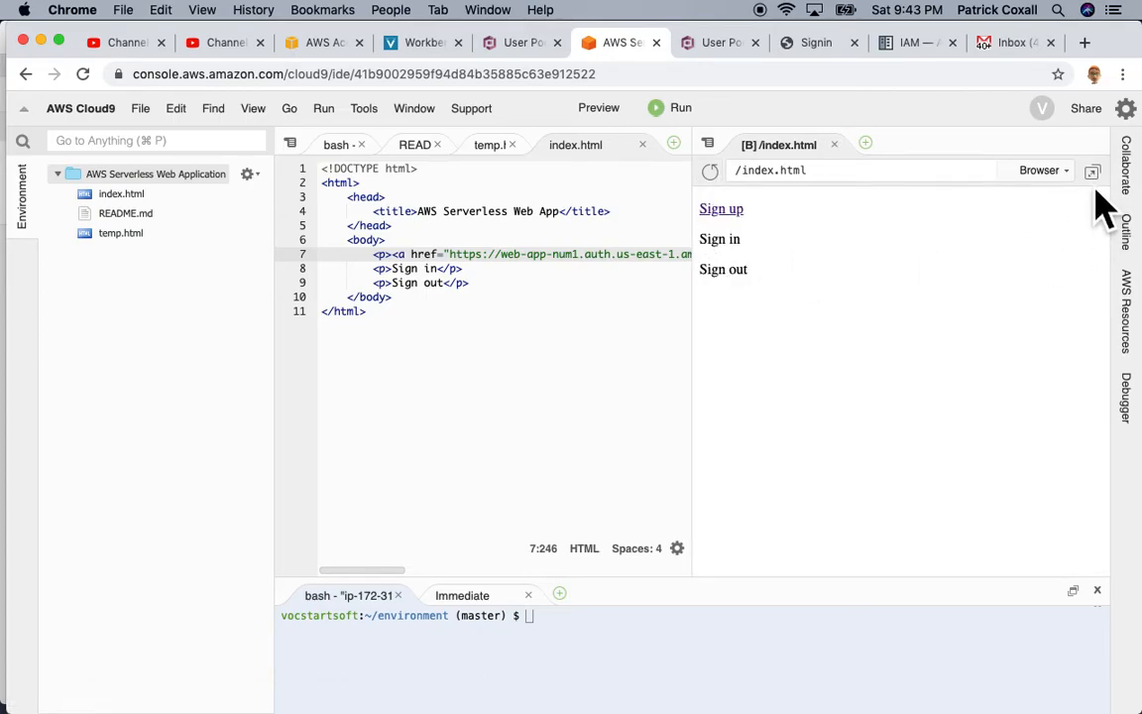
Step: Pop the preview into its own Chrome tab with the DevTools Console and follow Sign up
click(1093, 174)
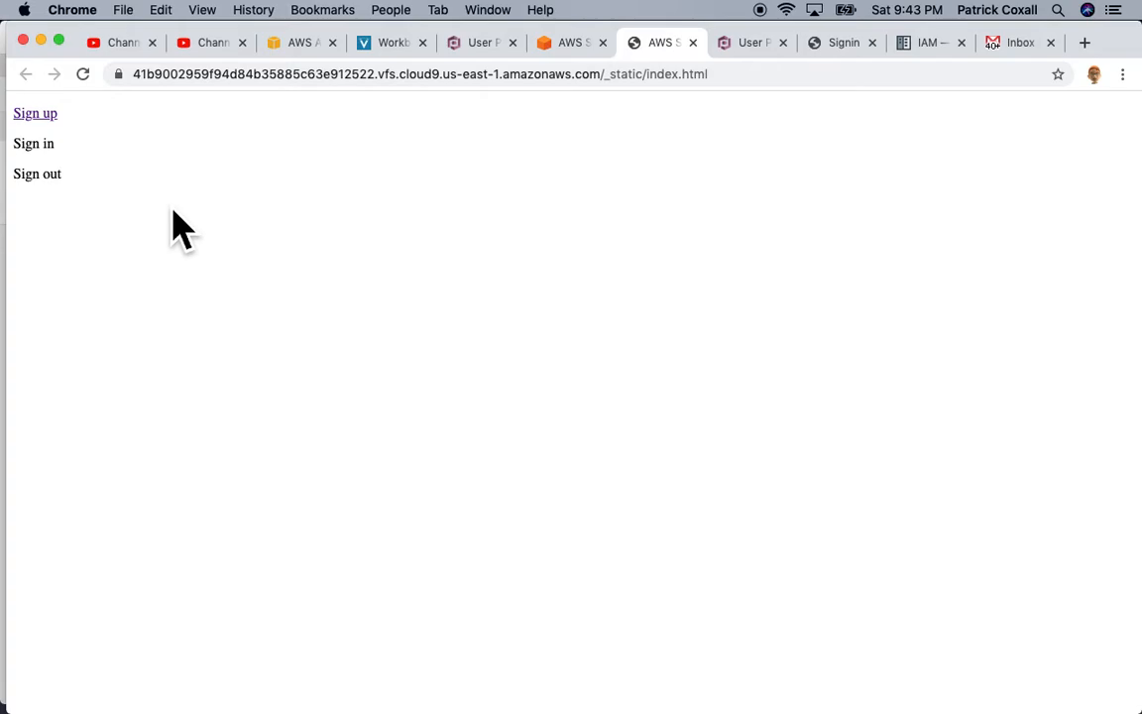
key(super+alt+j)
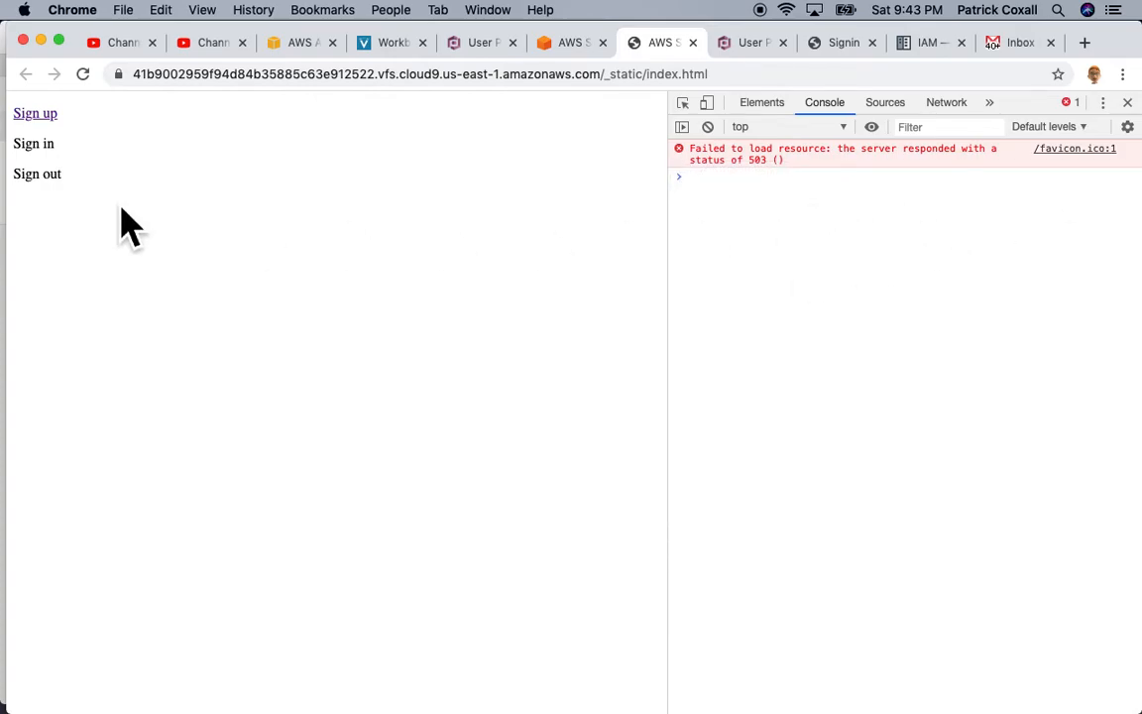
click(50, 116)
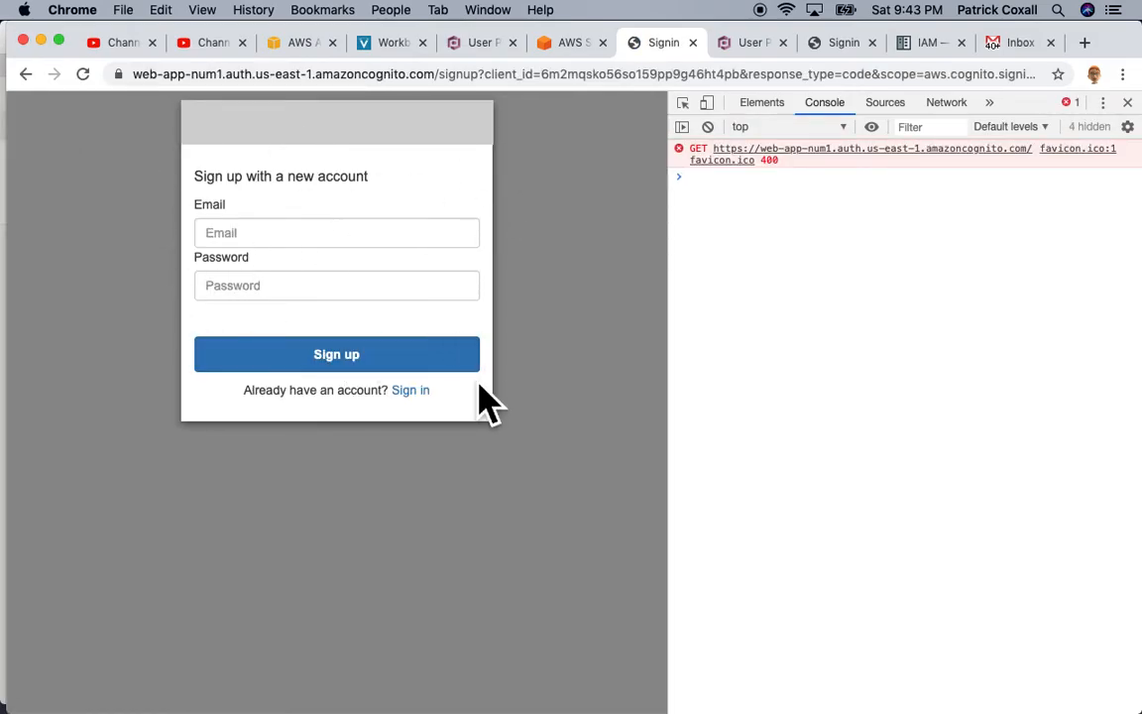
Step: Fill in the test user's email and a valid password, submit sign-up, and dismiss the save-password prompt
click(255, 238)
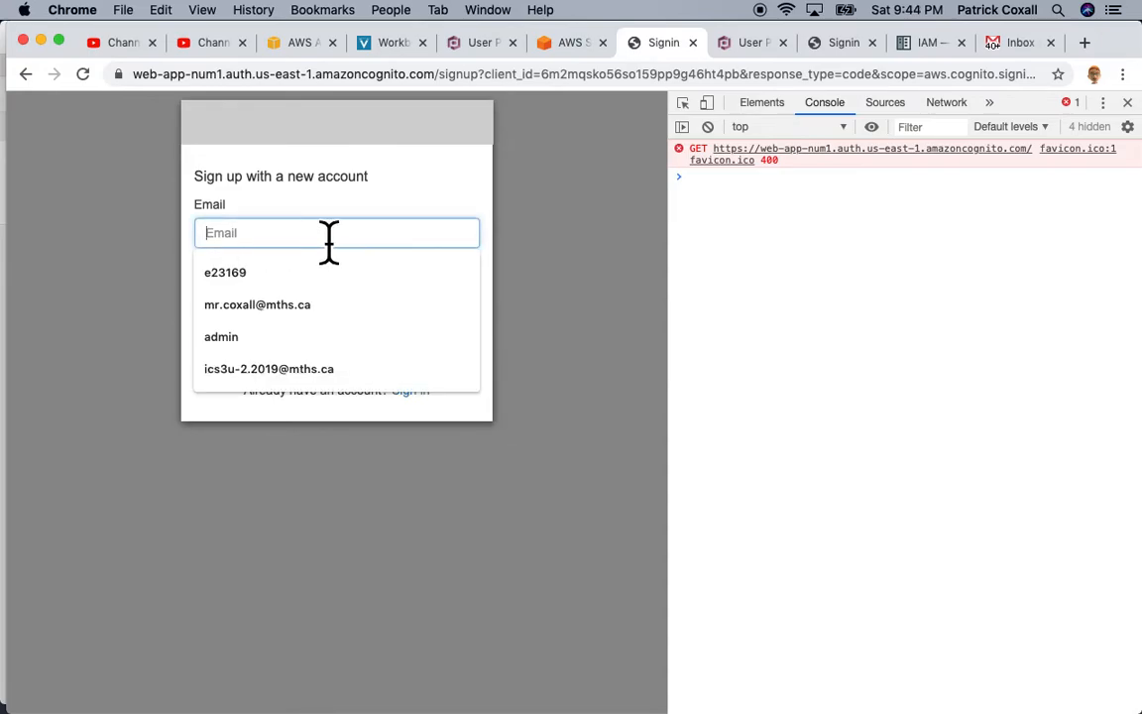
click(307, 313)
click(289, 292)
text(Test)
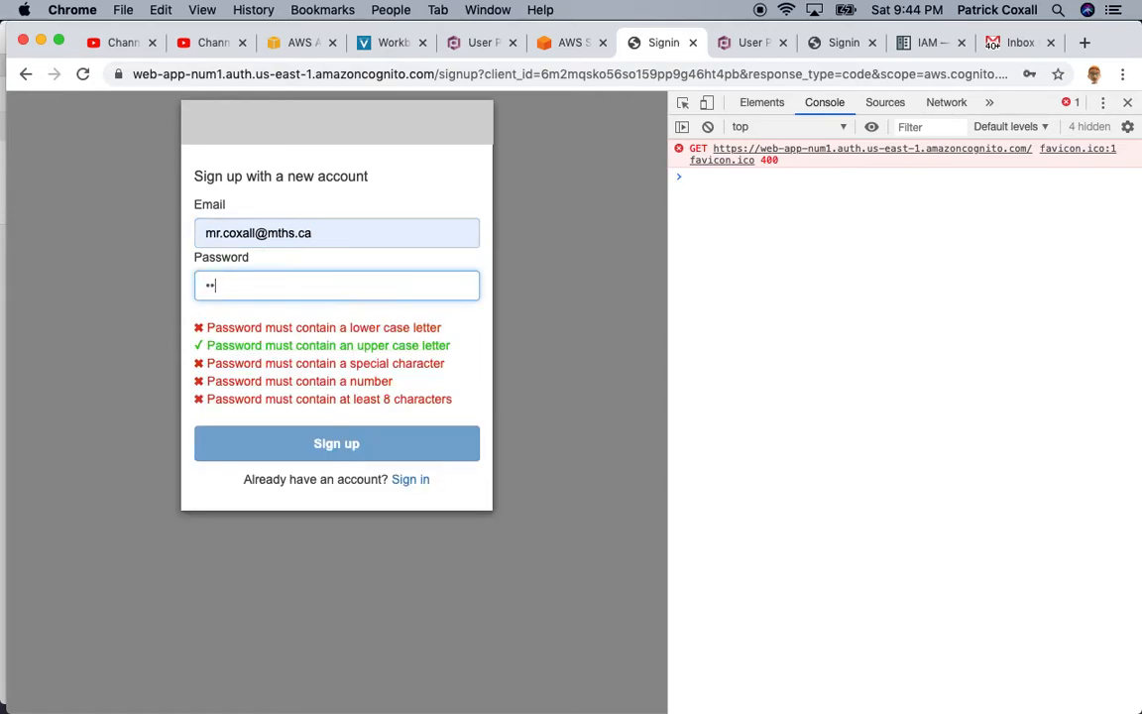
text(•••••)
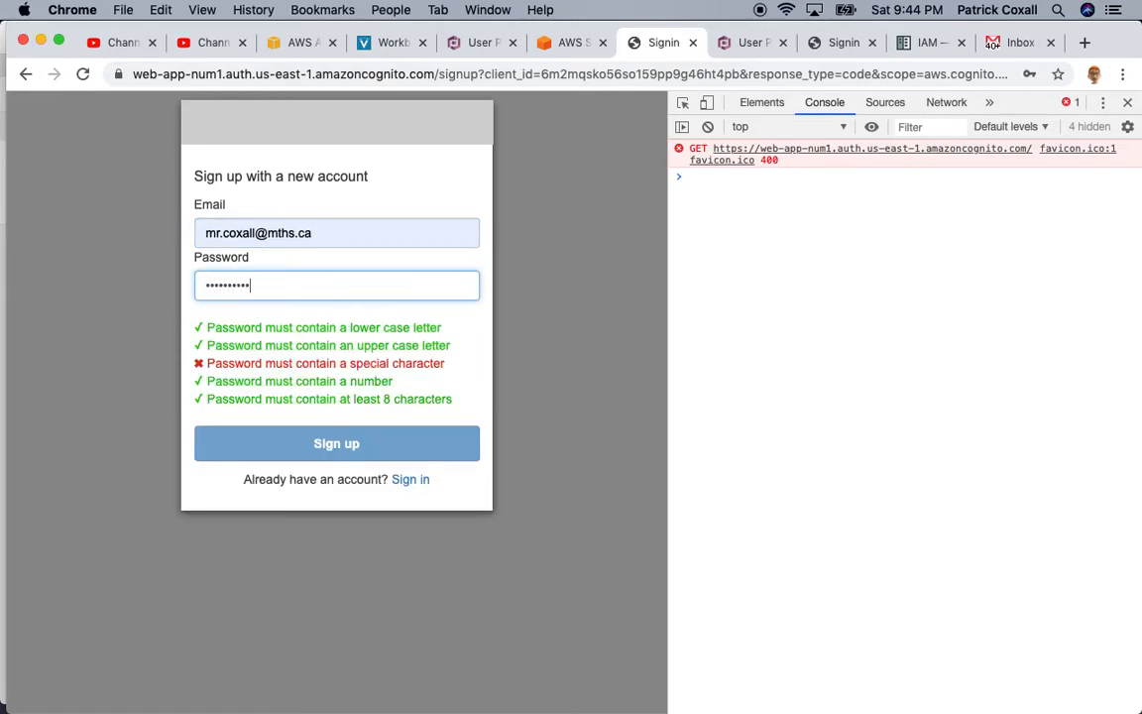
text(!)
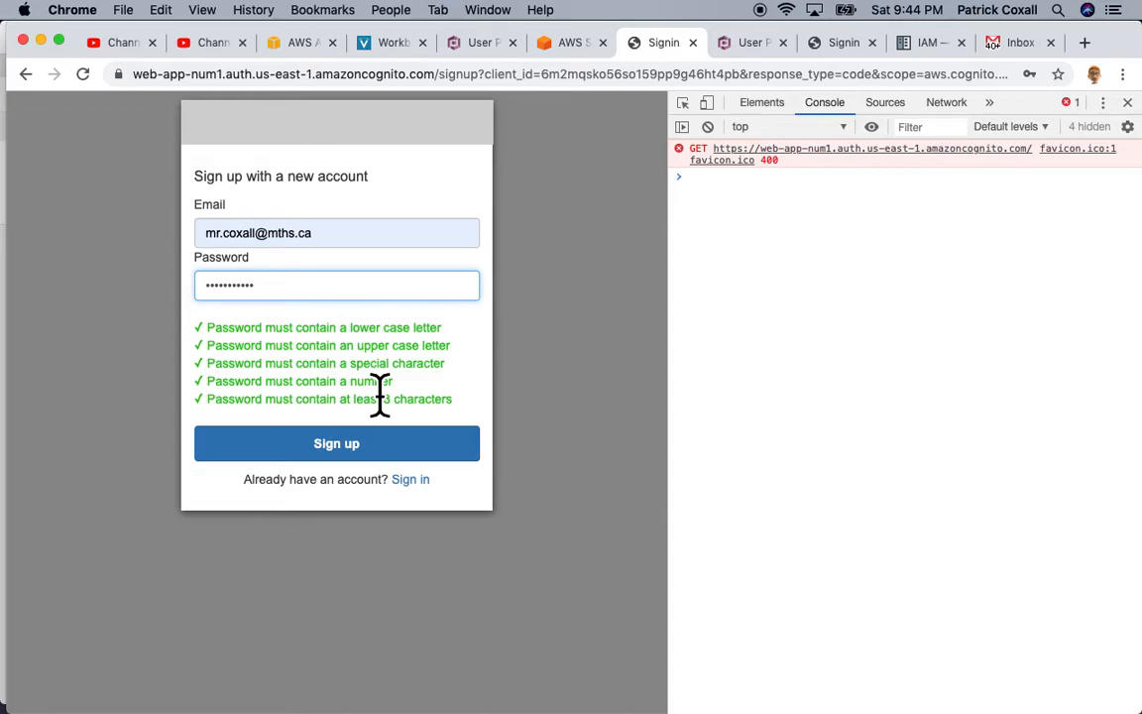
click(362, 456)
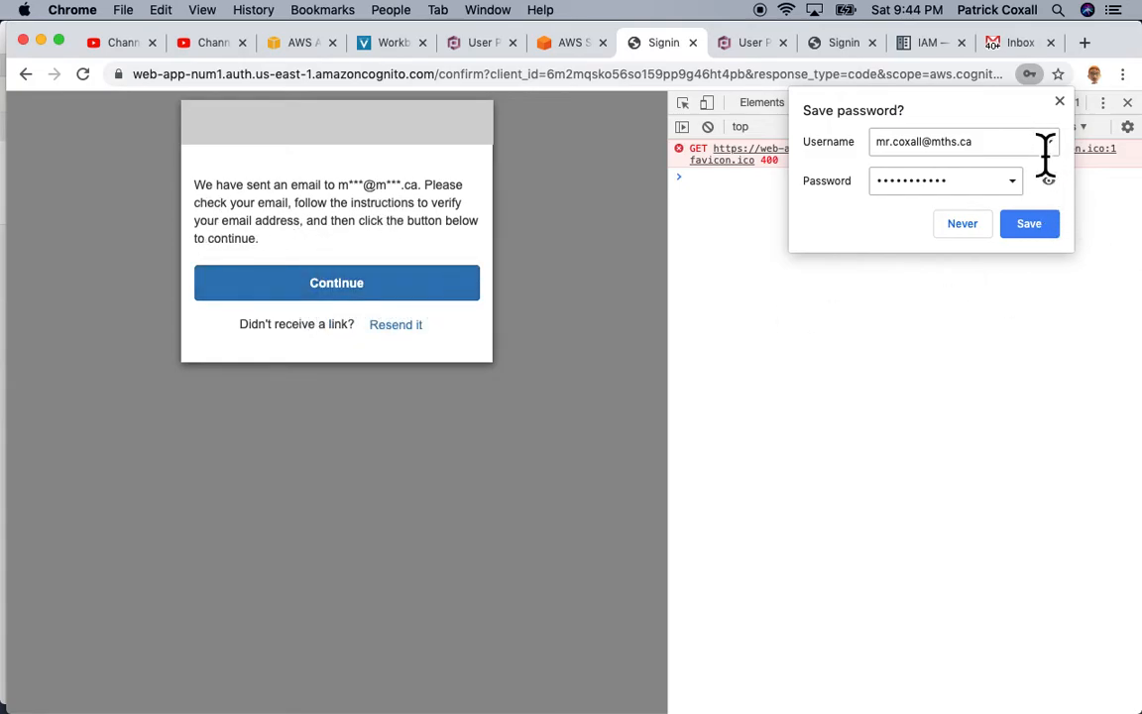
click(1058, 101)
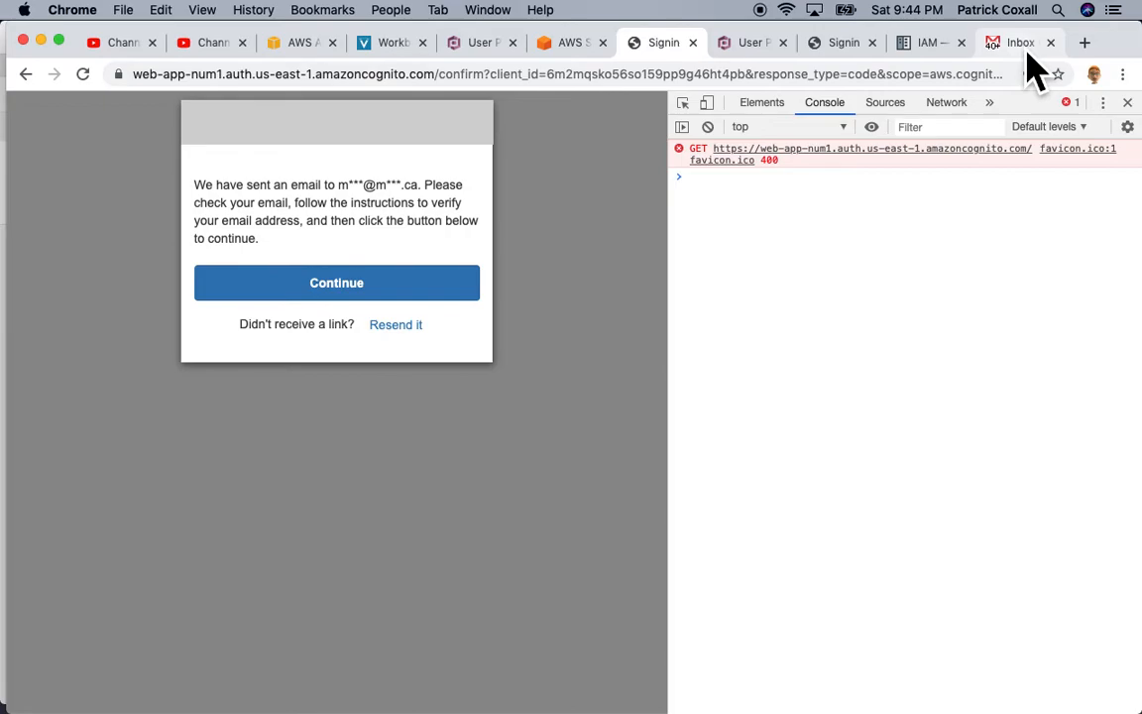
Step: Reload Gmail until 'Your verification link' arrives, open it, and click Verify Email
click(1027, 54)
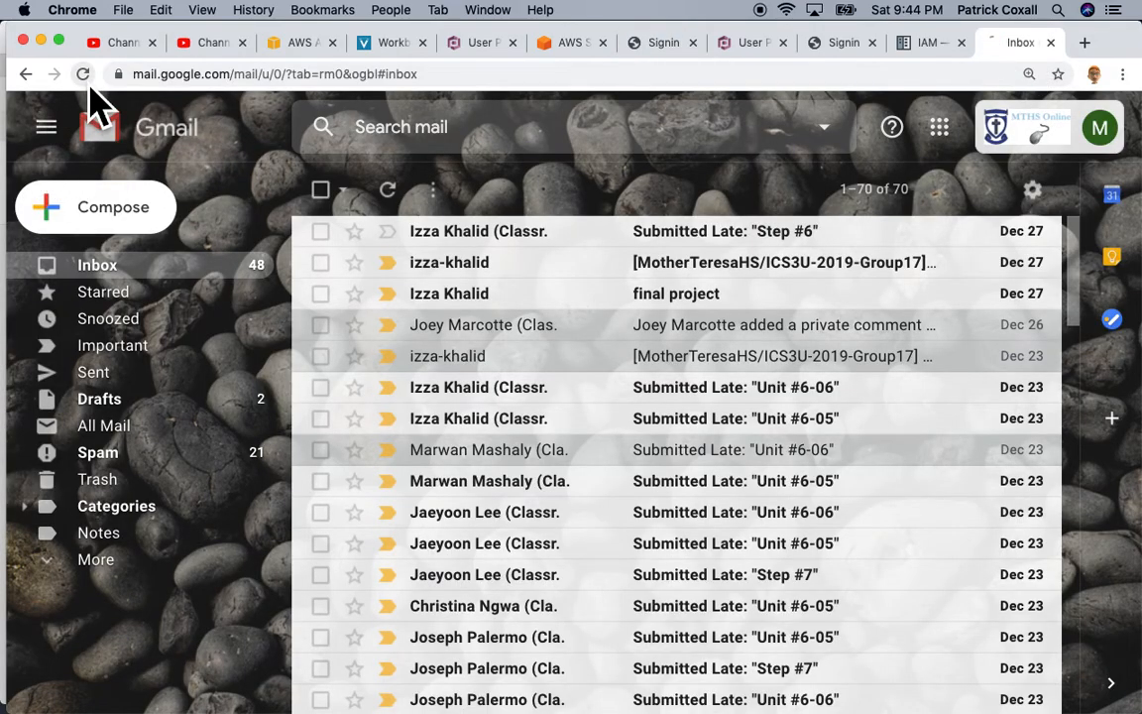
click(85, 77)
click(87, 81)
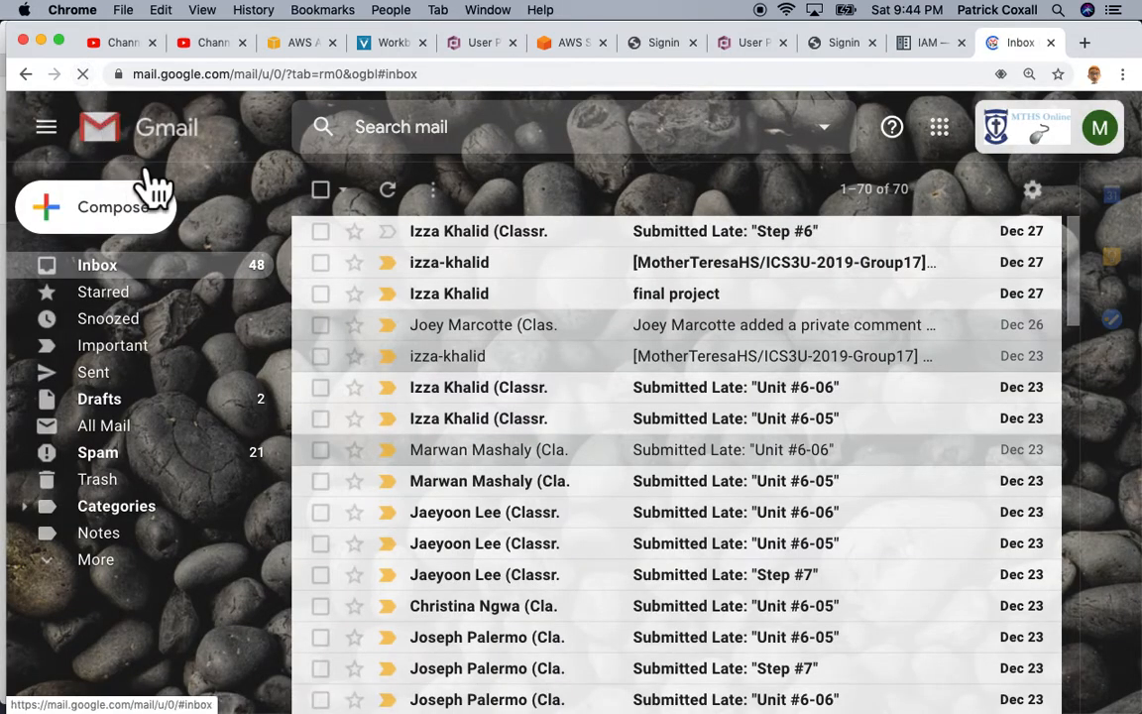
click(93, 83)
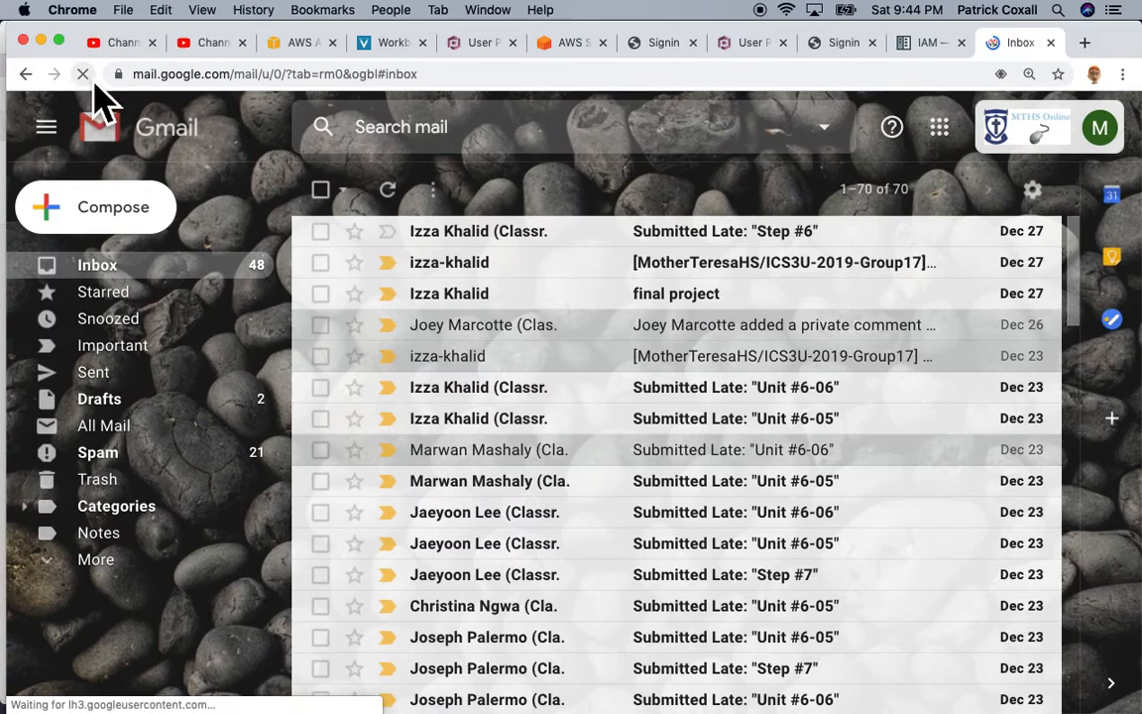
click(96, 85)
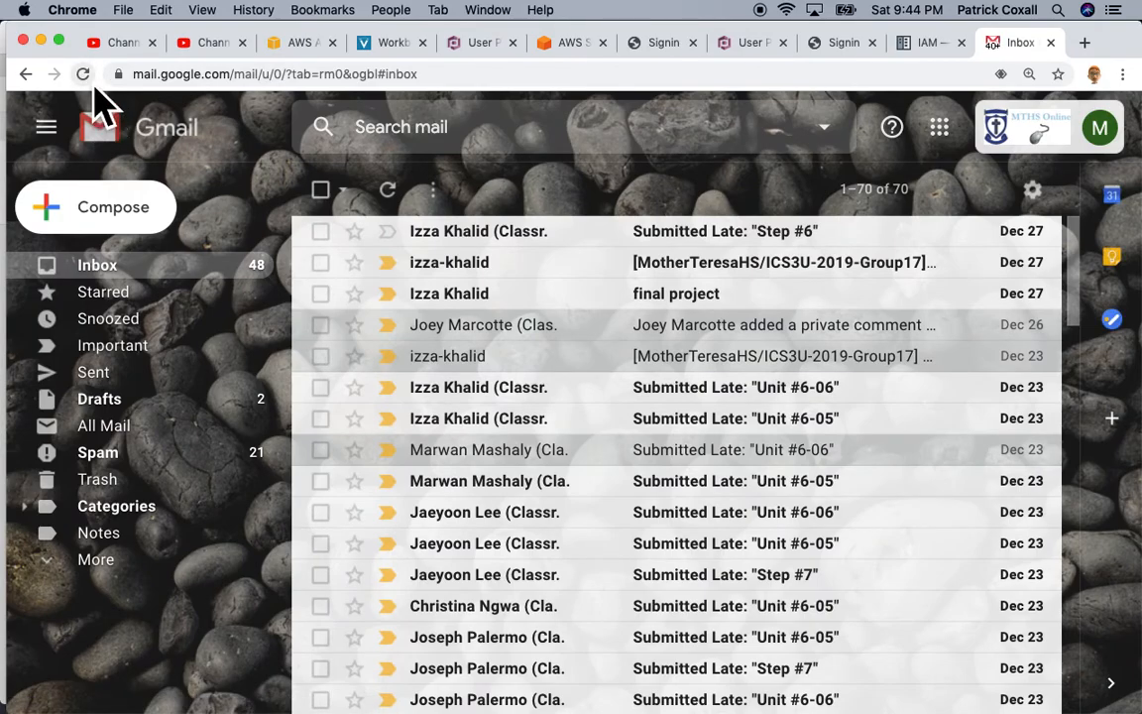
click(90, 83)
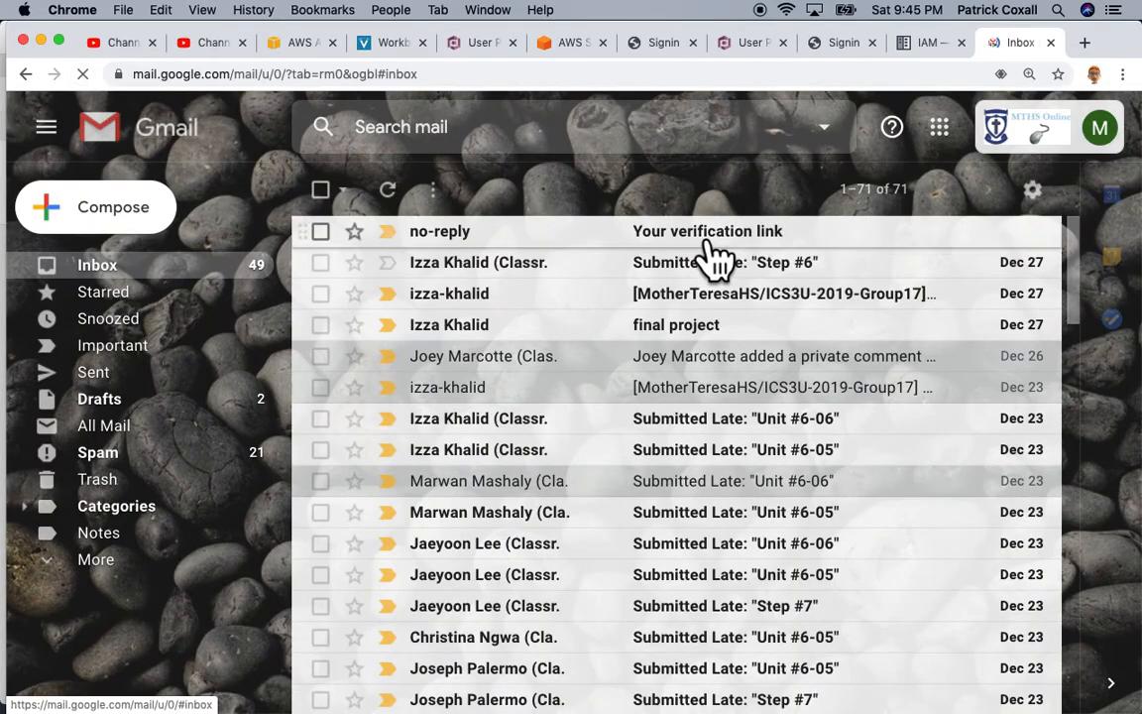
click(707, 238)
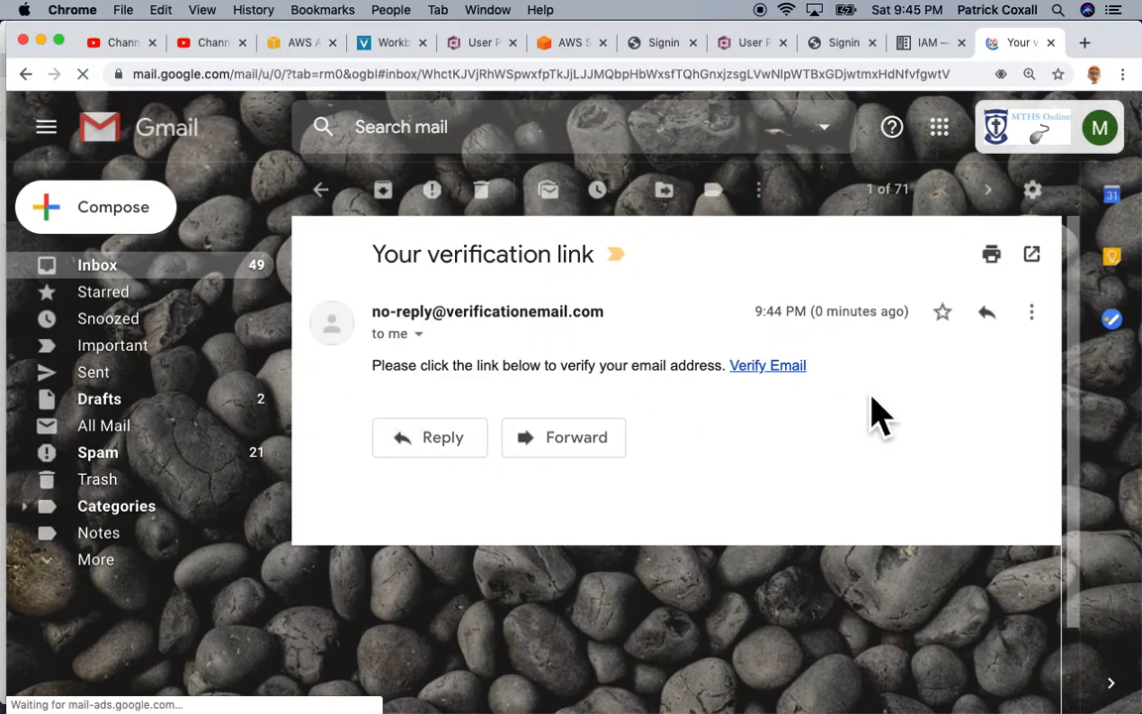
click(793, 381)
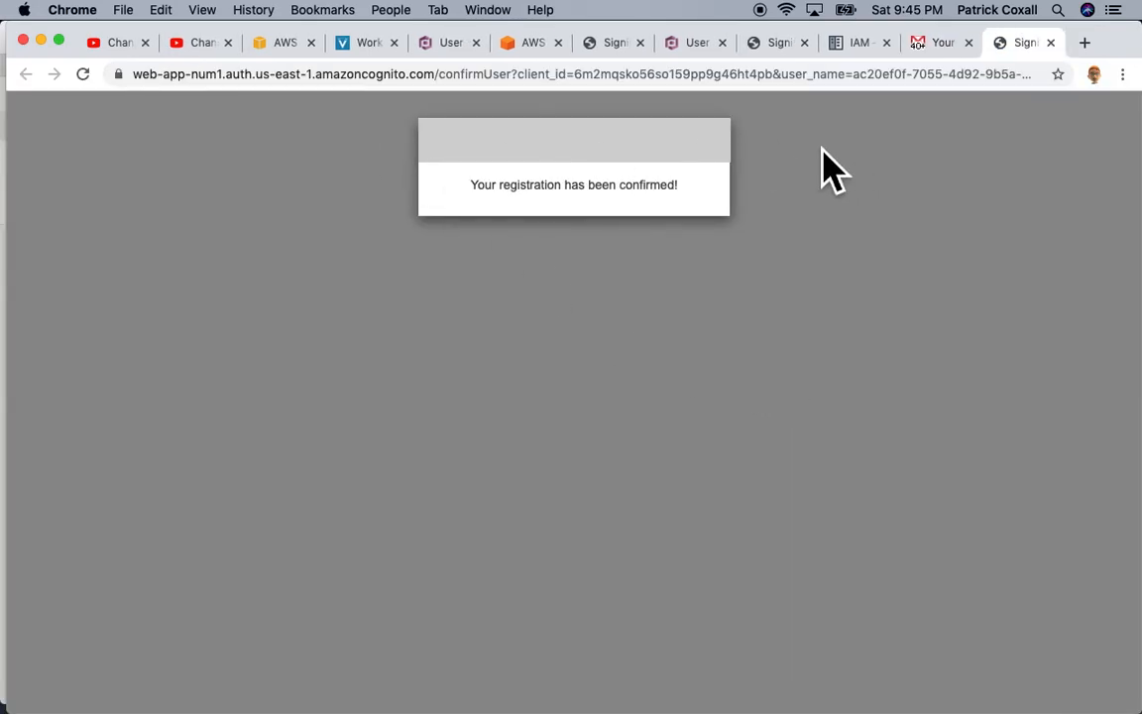
Step: Close the confirmUser and spare Signin tabs, then return to the email-verification notice
click(1051, 42)
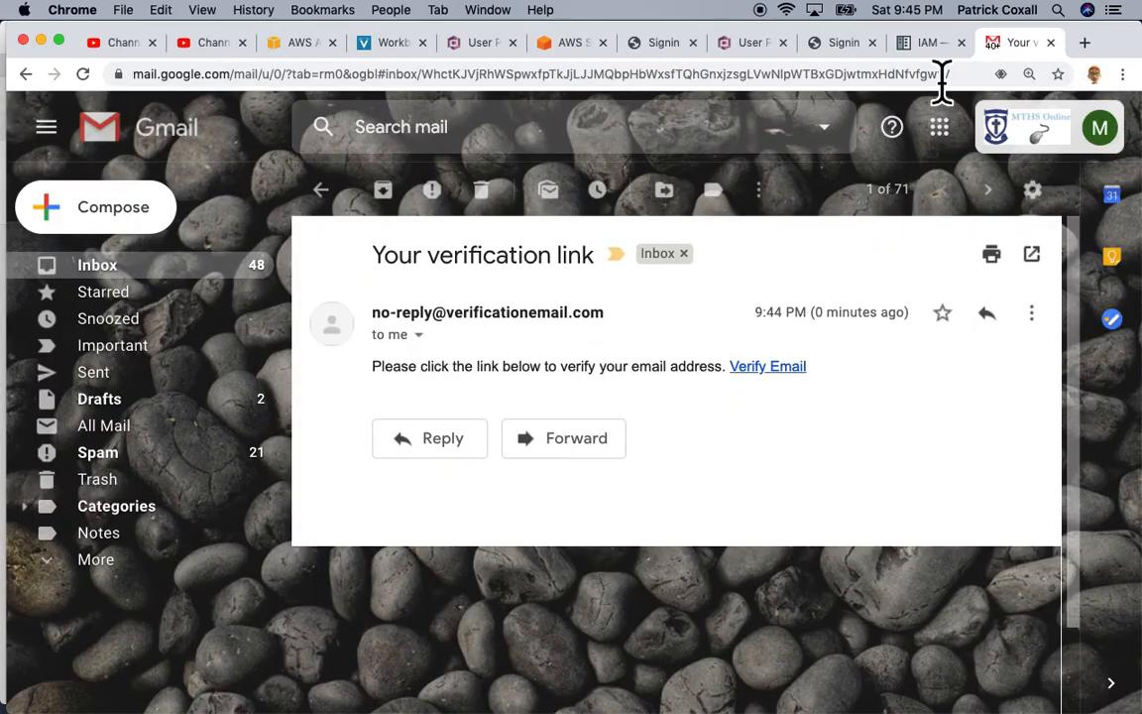
click(849, 42)
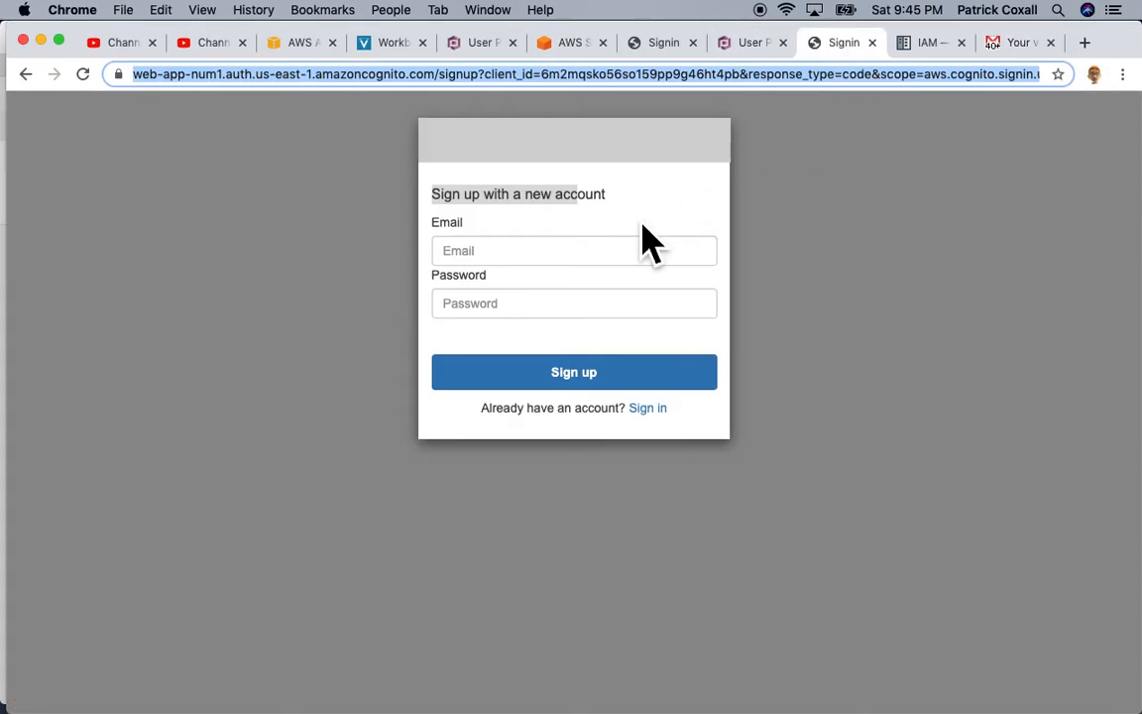
click(872, 43)
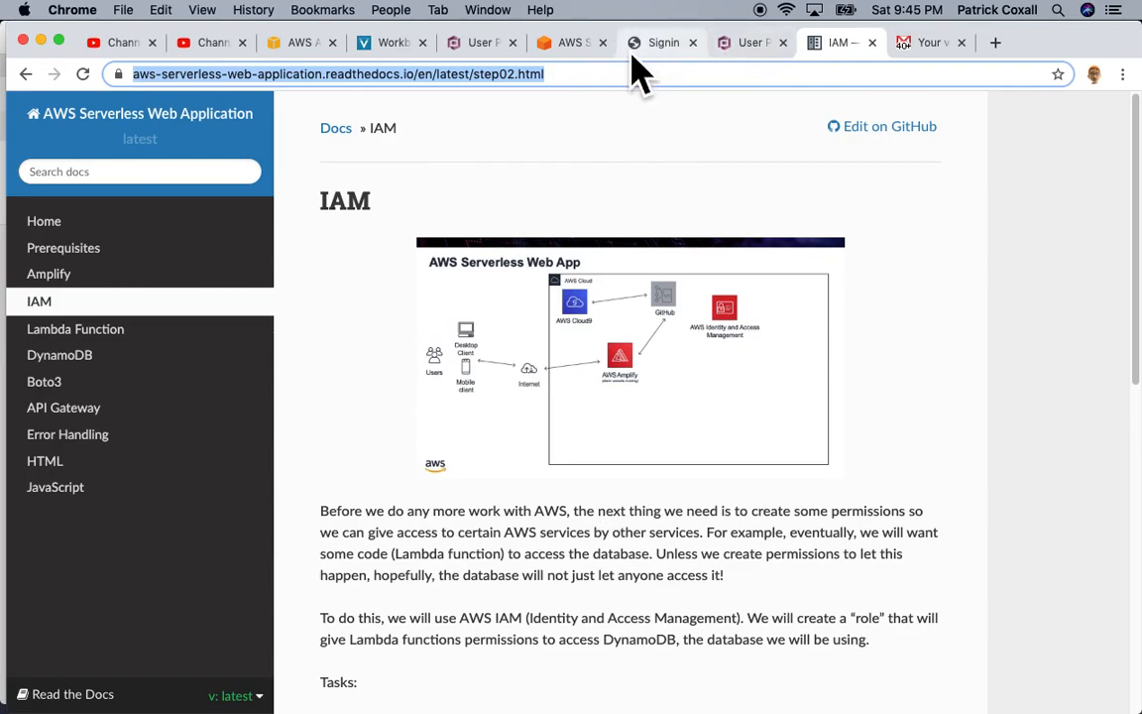
click(749, 45)
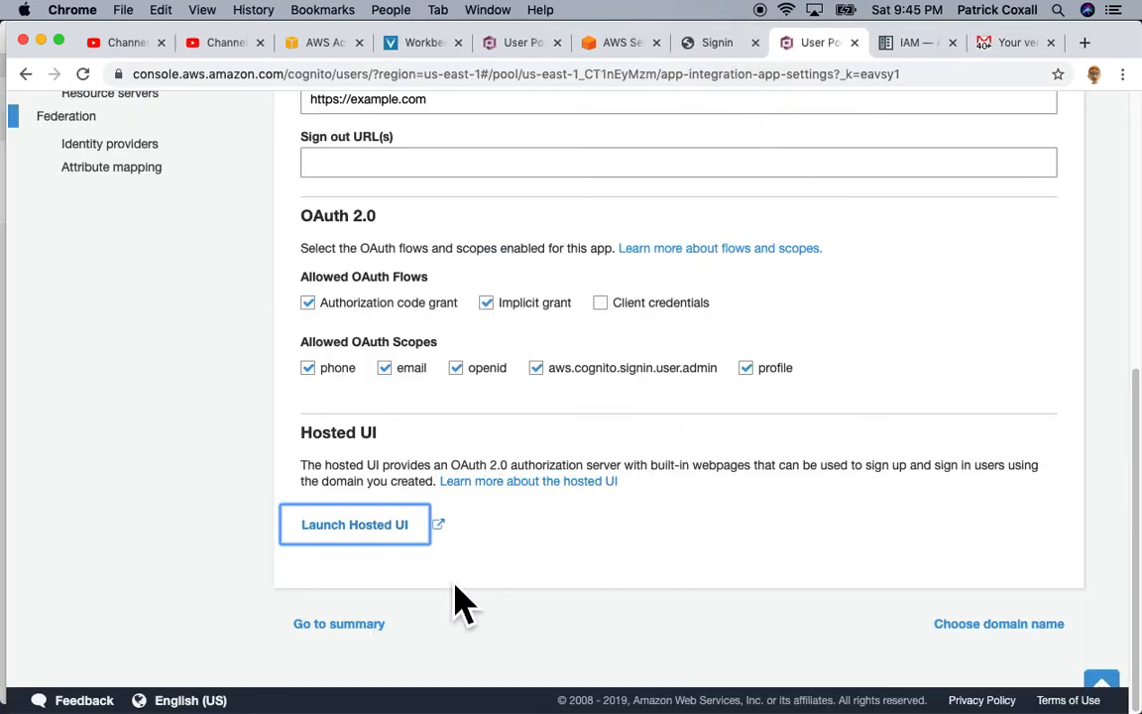
click(713, 49)
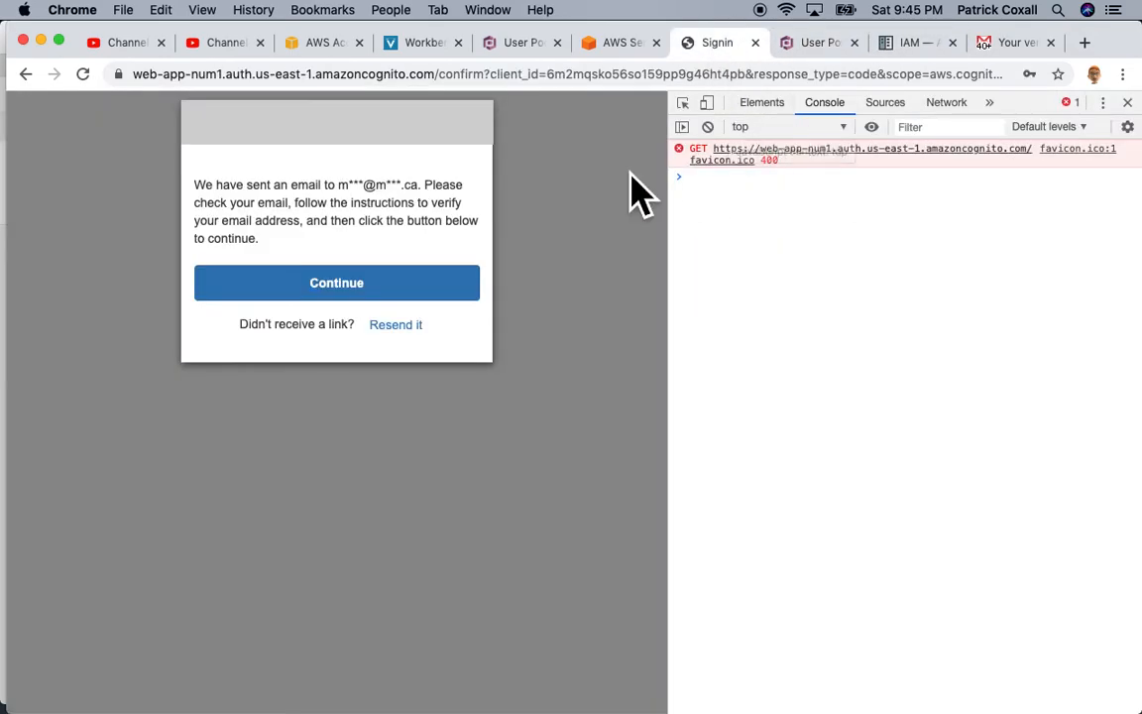
Step: Continue to the sign-in page and enter the test user's saved email, then move to the password field
click(347, 290)
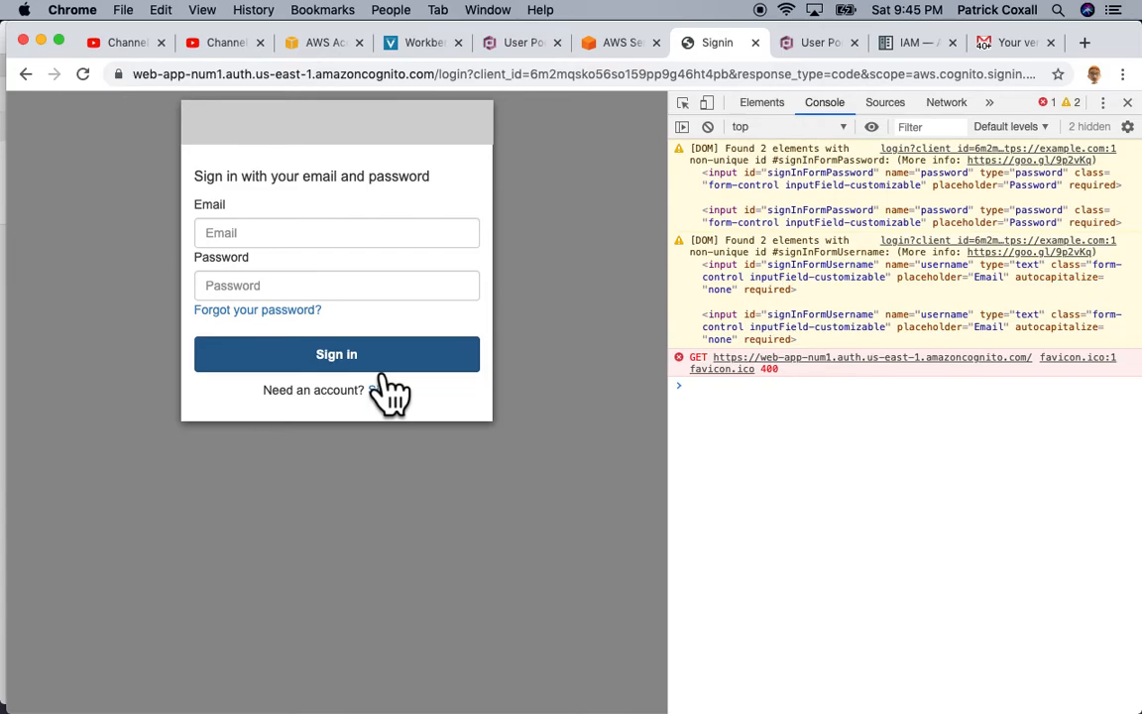
click(273, 242)
click(303, 309)
key(Tab)
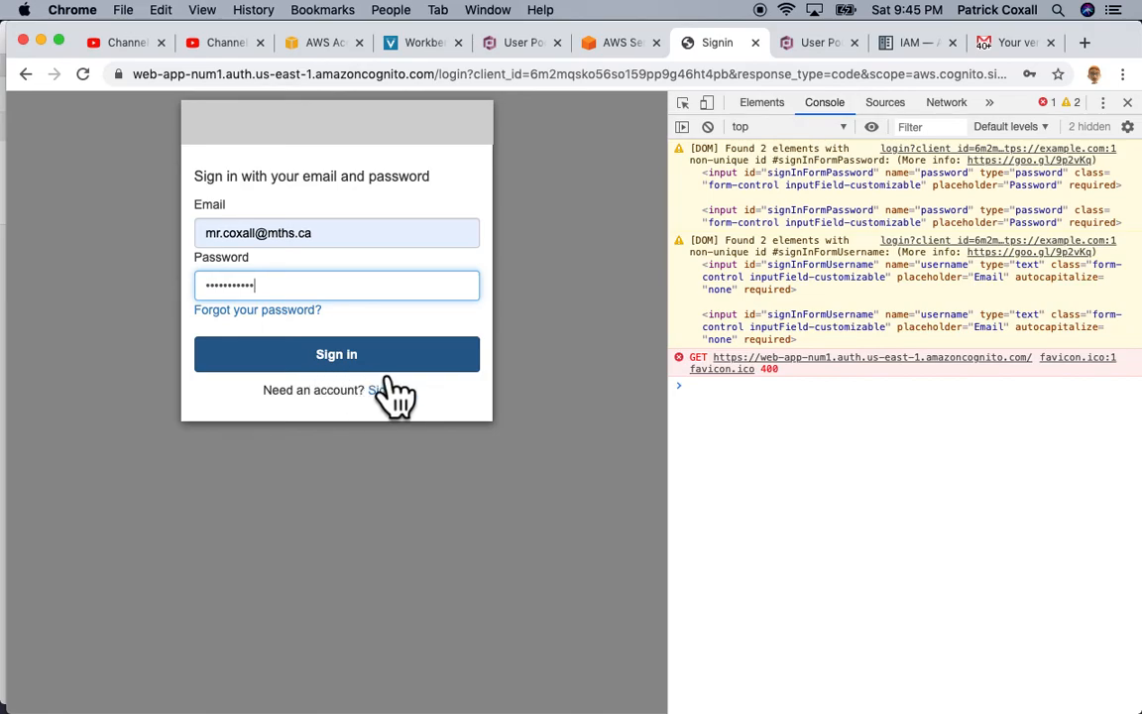
click(835, 50)
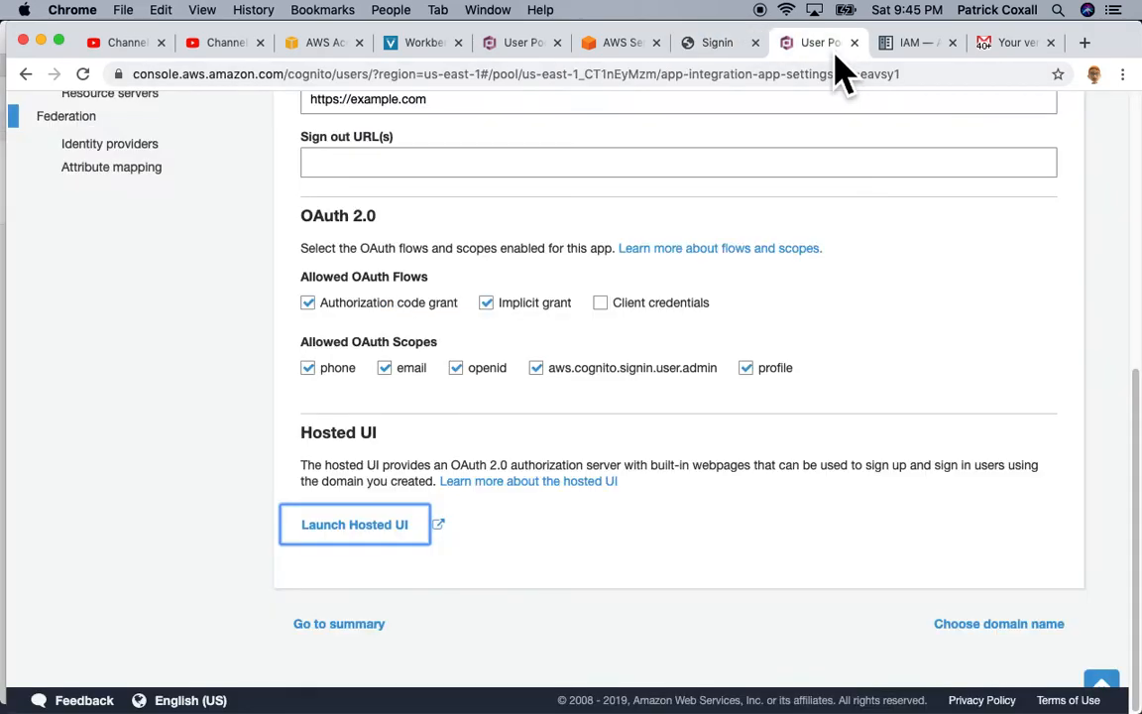
scroll(438, 299, up, 2)
drag(451, 204, 315, 229)
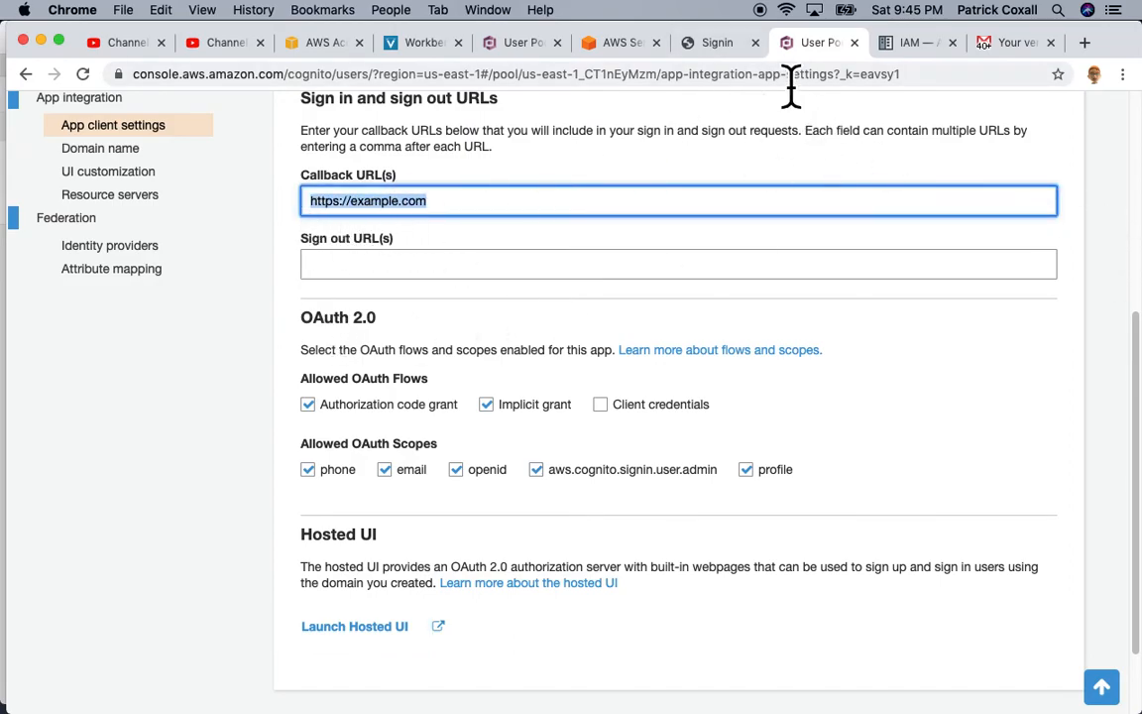
click(723, 43)
click(317, 367)
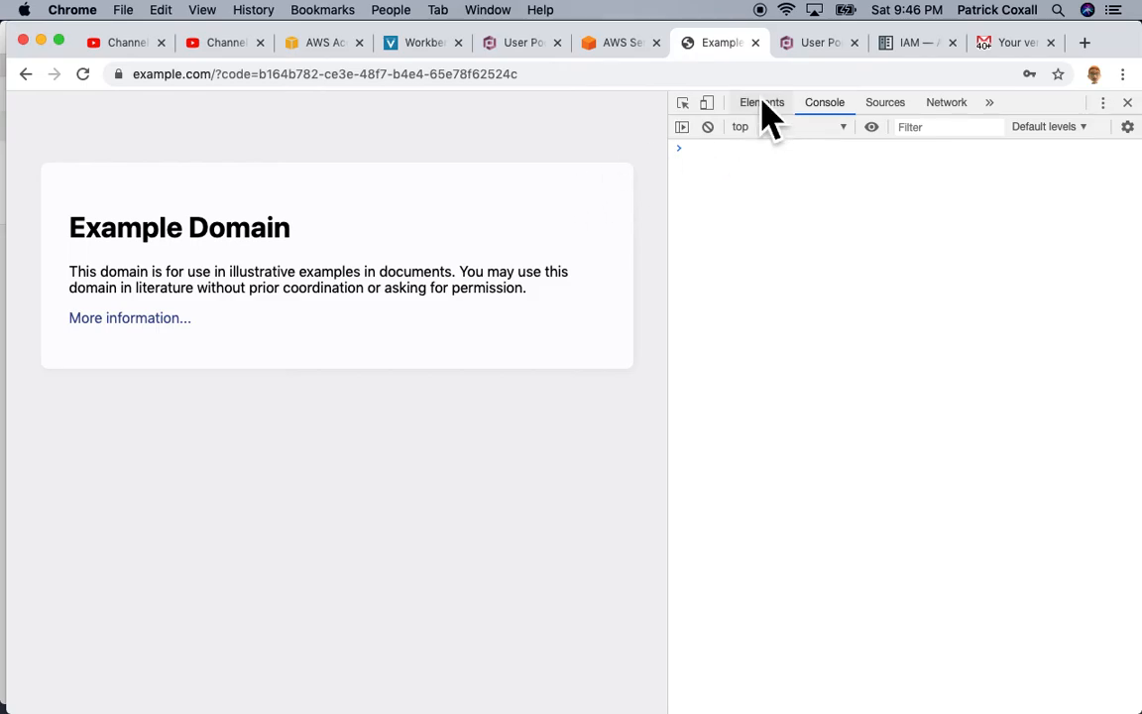
Step: In Users and groups, refresh and verify the new user is CONFIRMED with a verified email, then return to Cloud9
click(814, 56)
scroll(236, 283, up, 5)
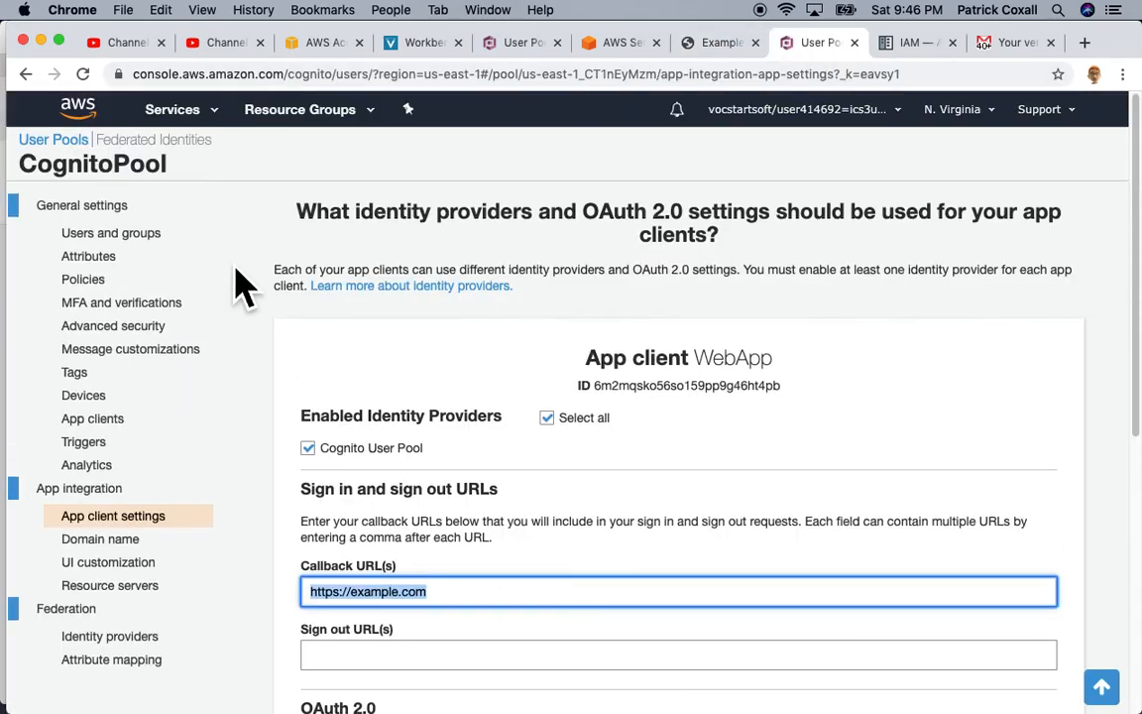
click(111, 234)
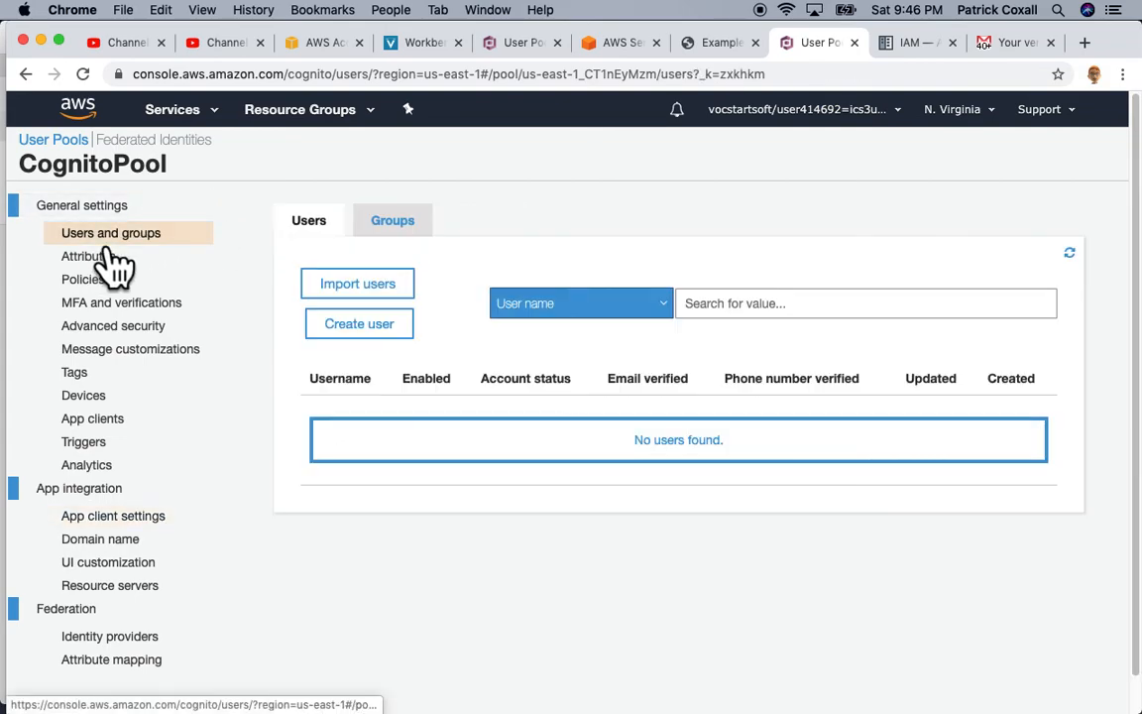
click(83, 75)
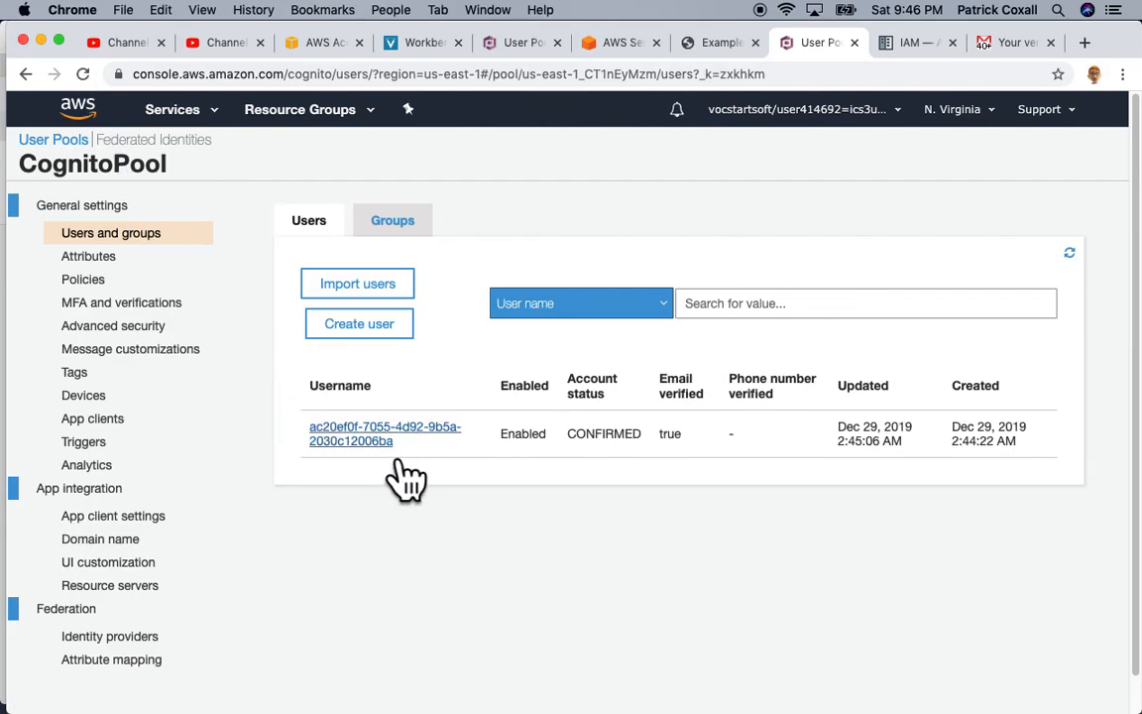
click(366, 439)
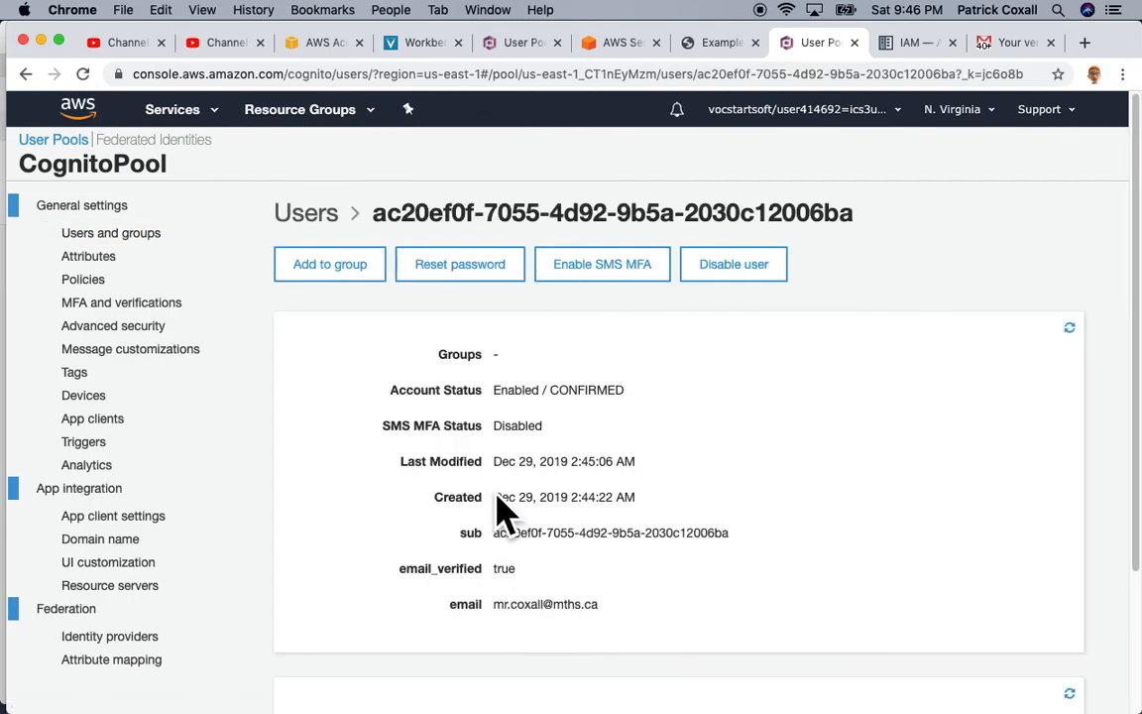
drag(494, 604, 608, 616)
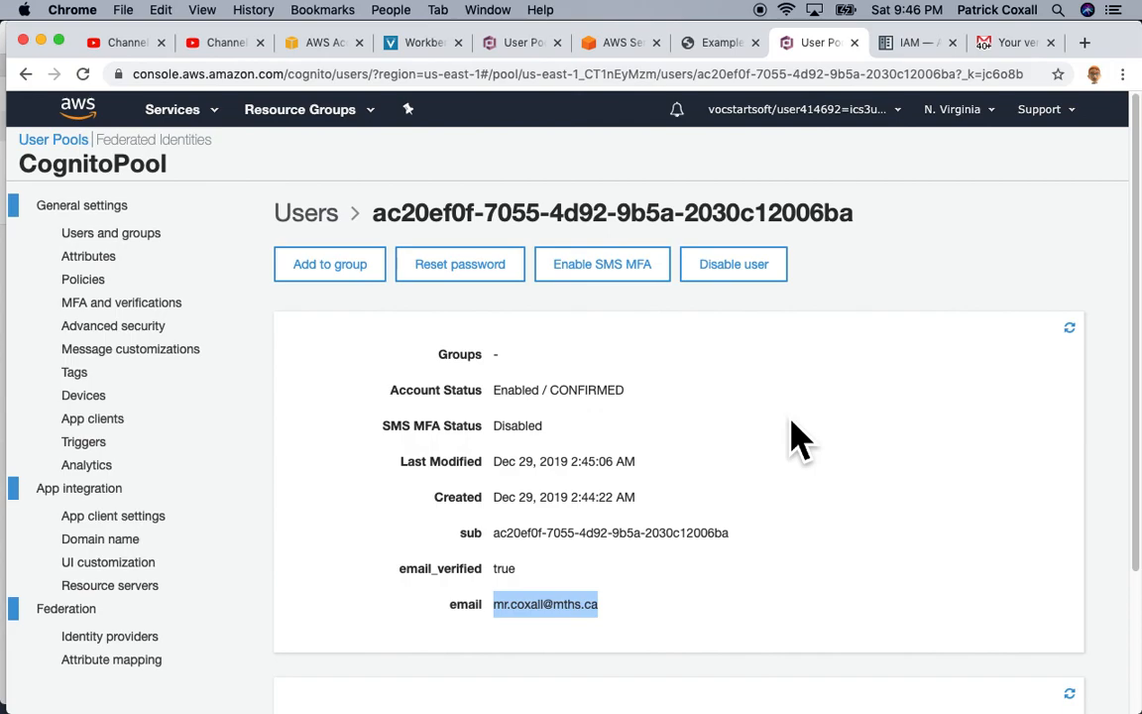
click(622, 43)
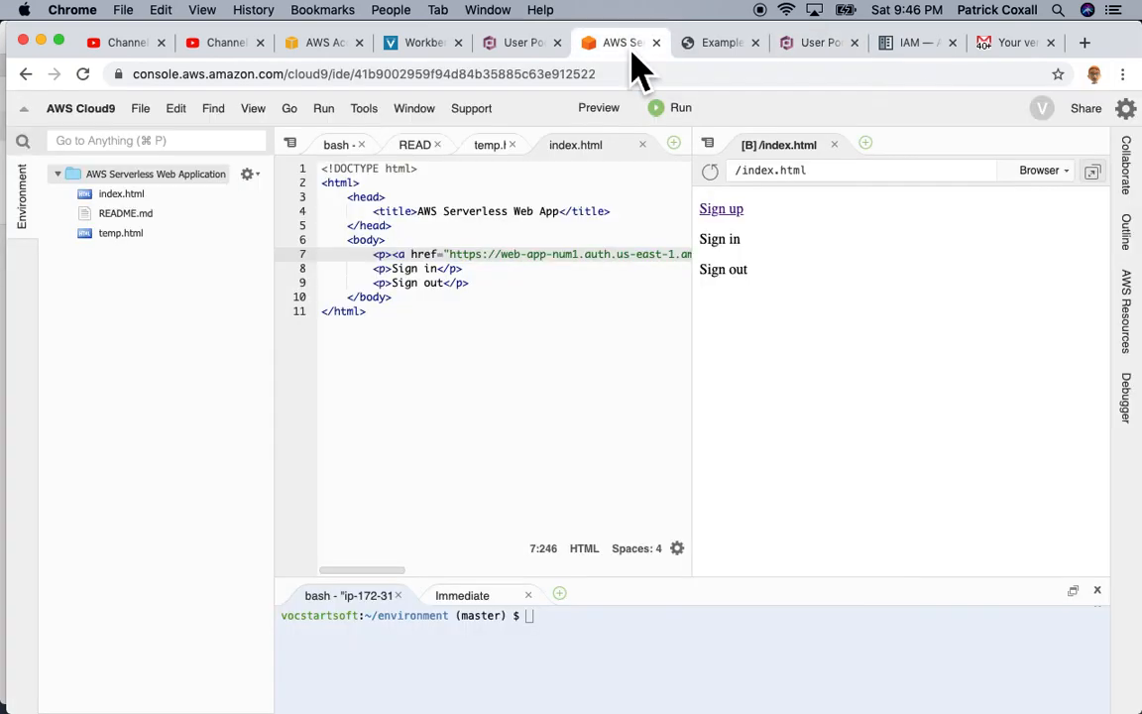